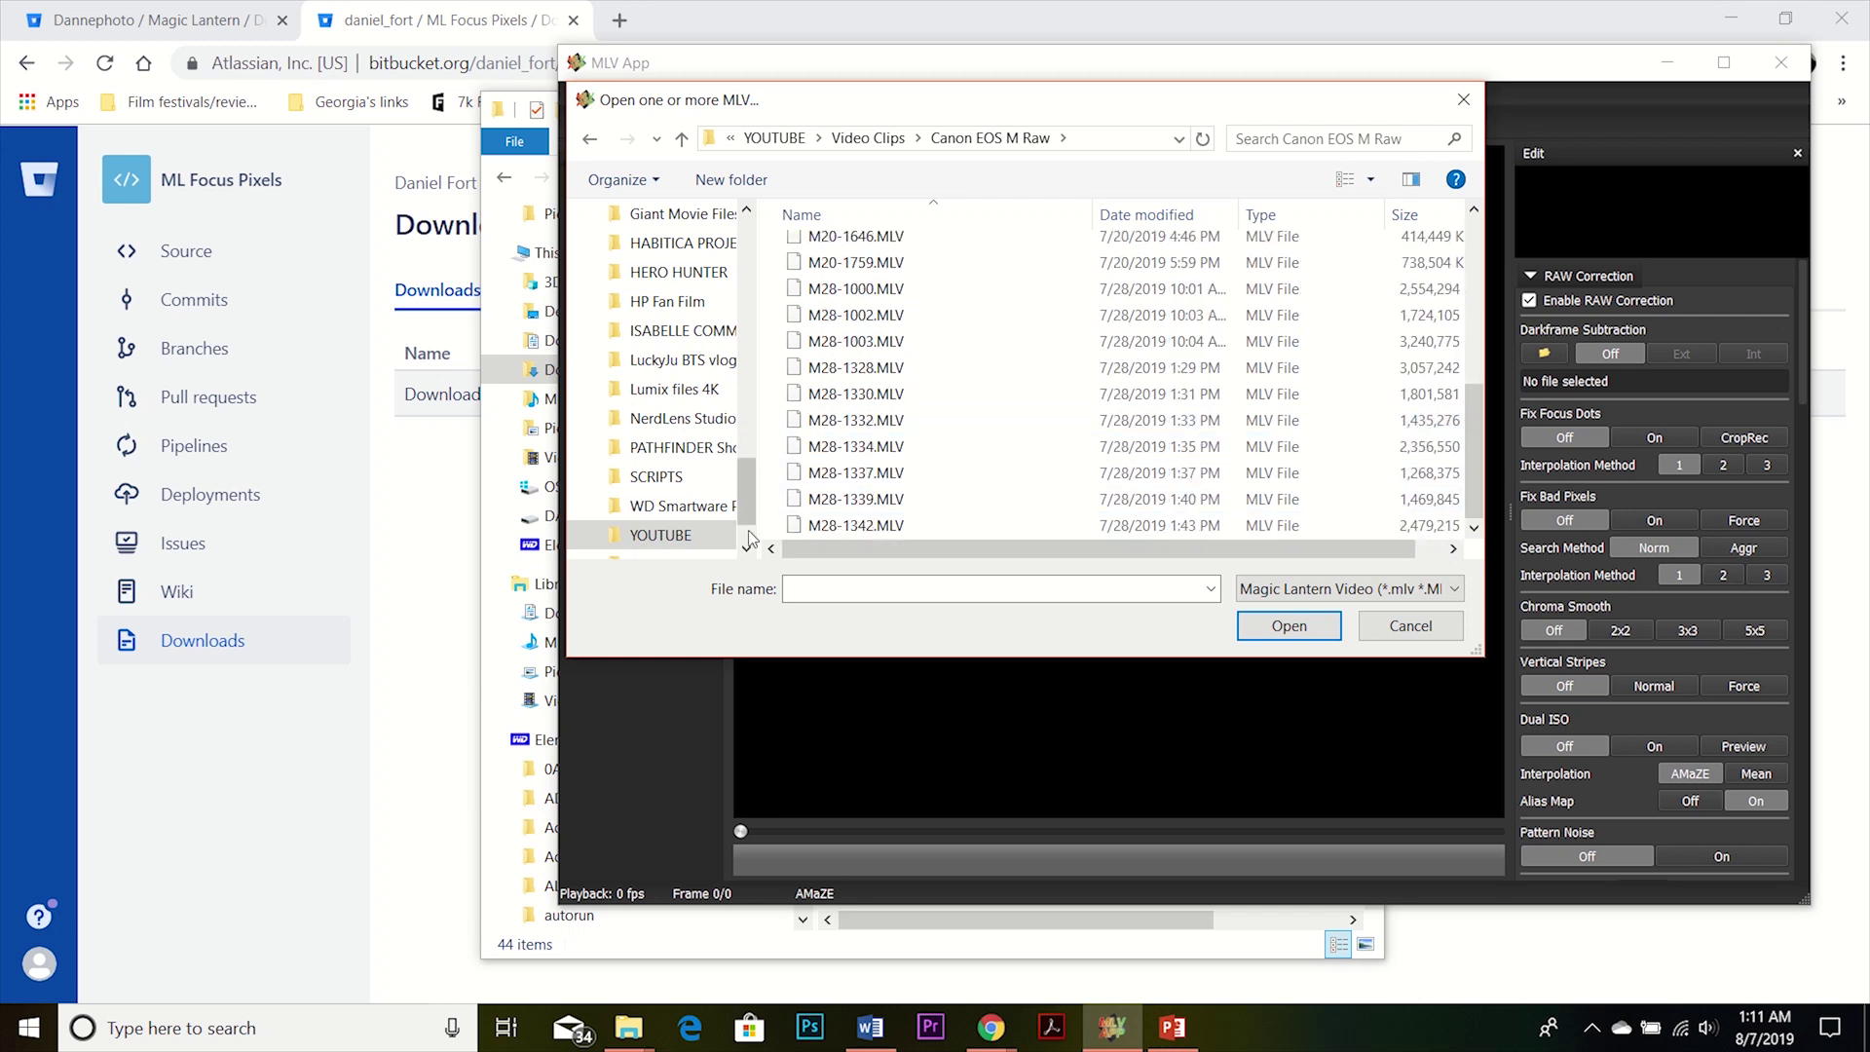
Marquee-select clips M28-1328 through M28-1342 in the Open MLV dialog and open them.
drag(771, 535, 852, 376)
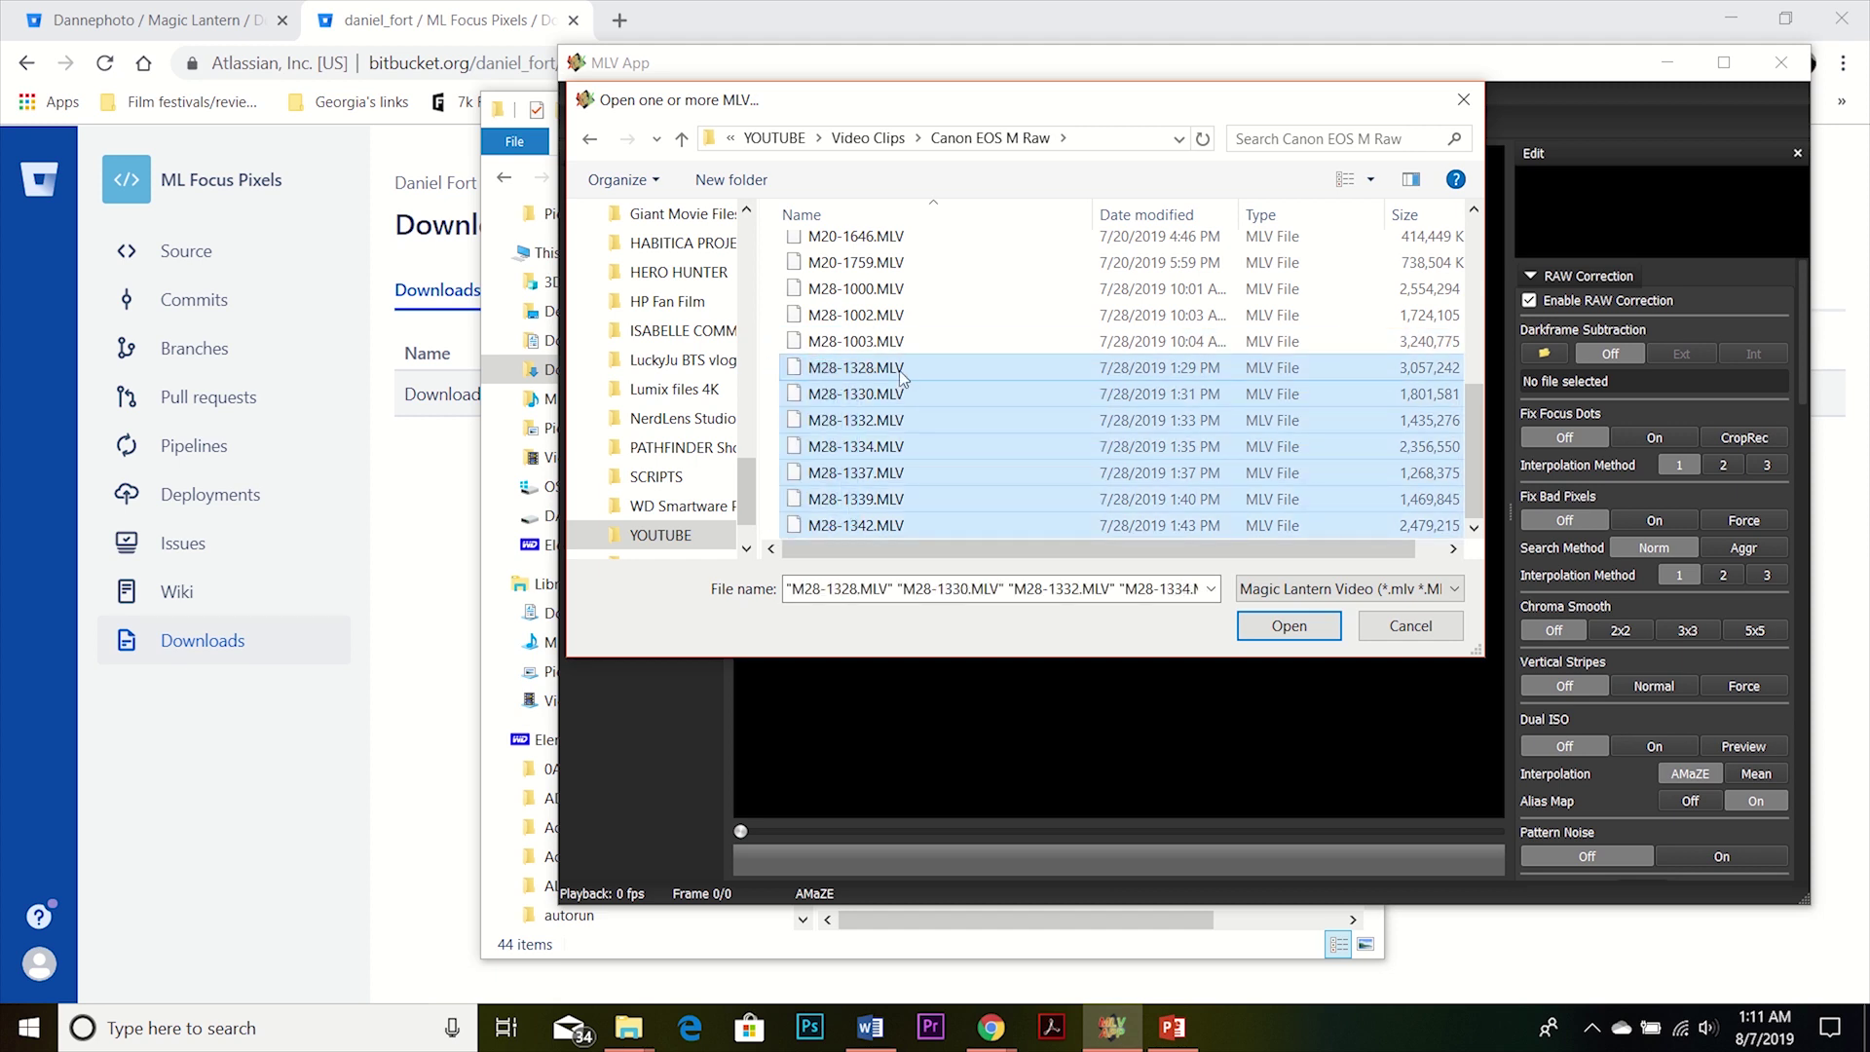
click(1292, 630)
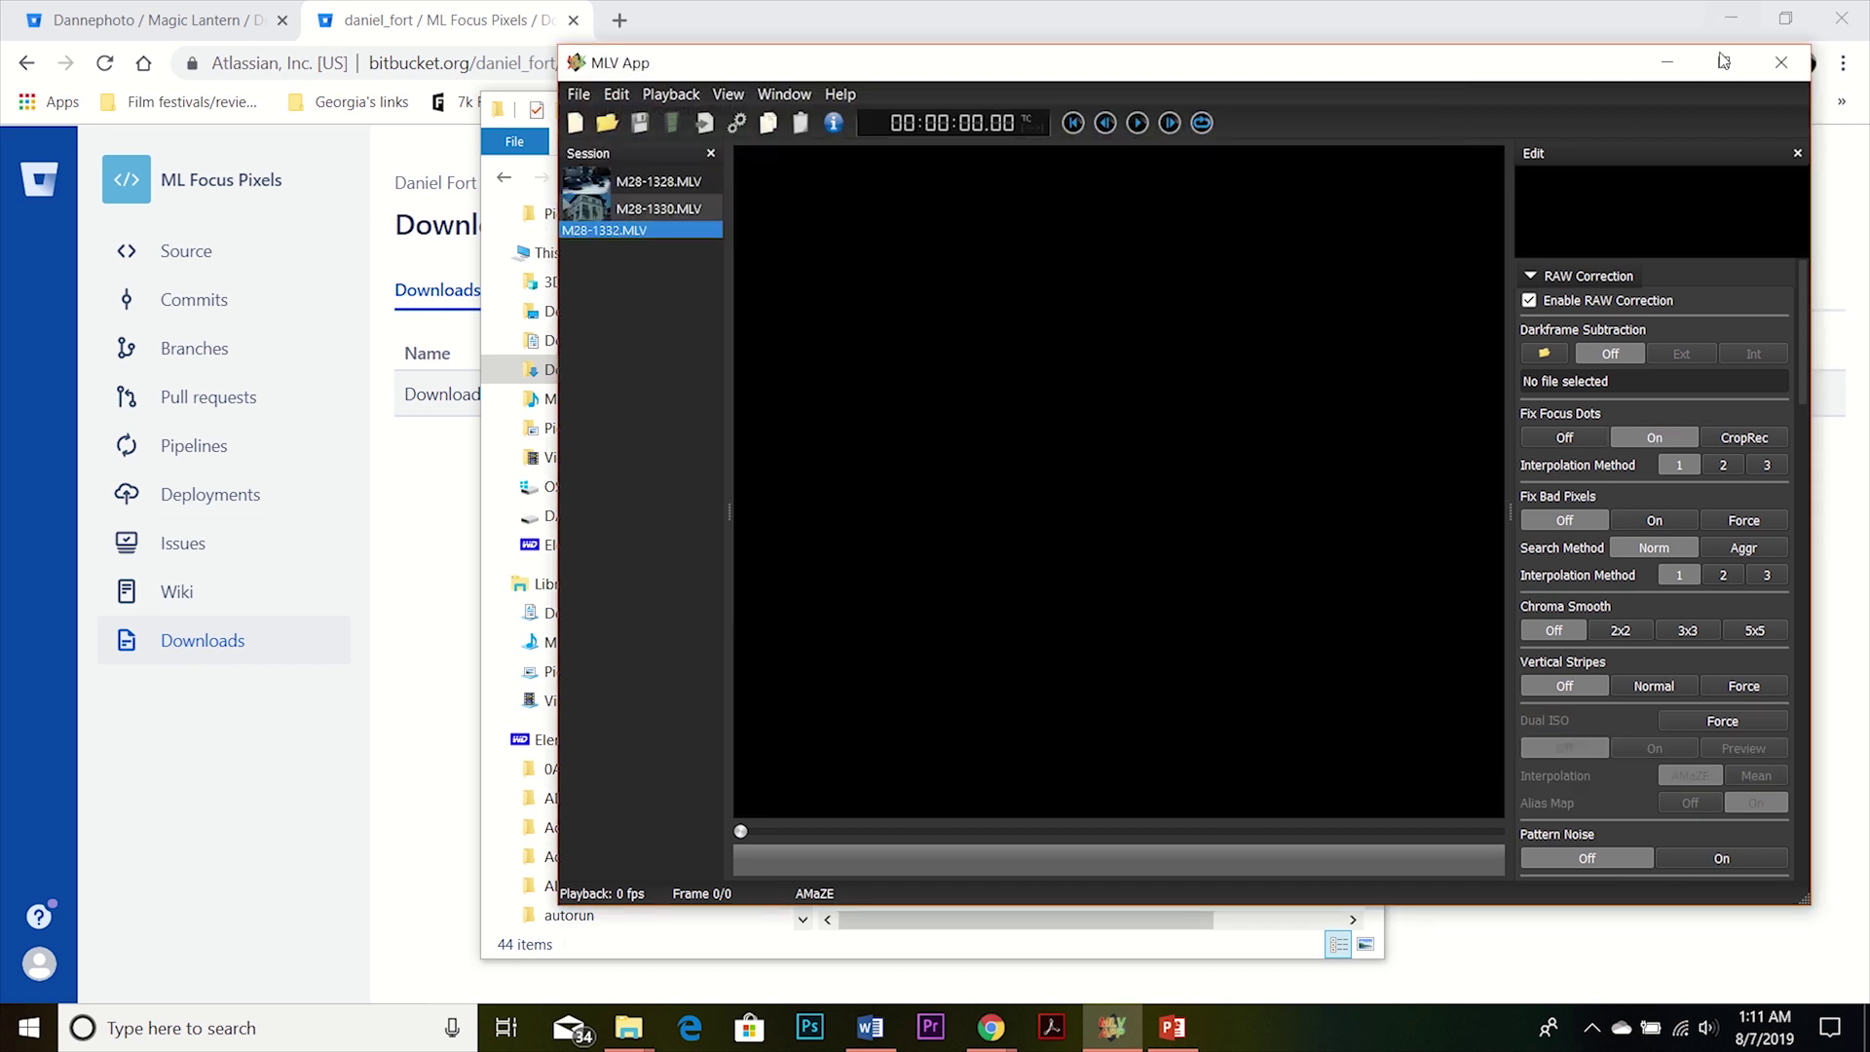
Maximize MLV App and scroll the Edit panel down to the Processing section.
click(1723, 62)
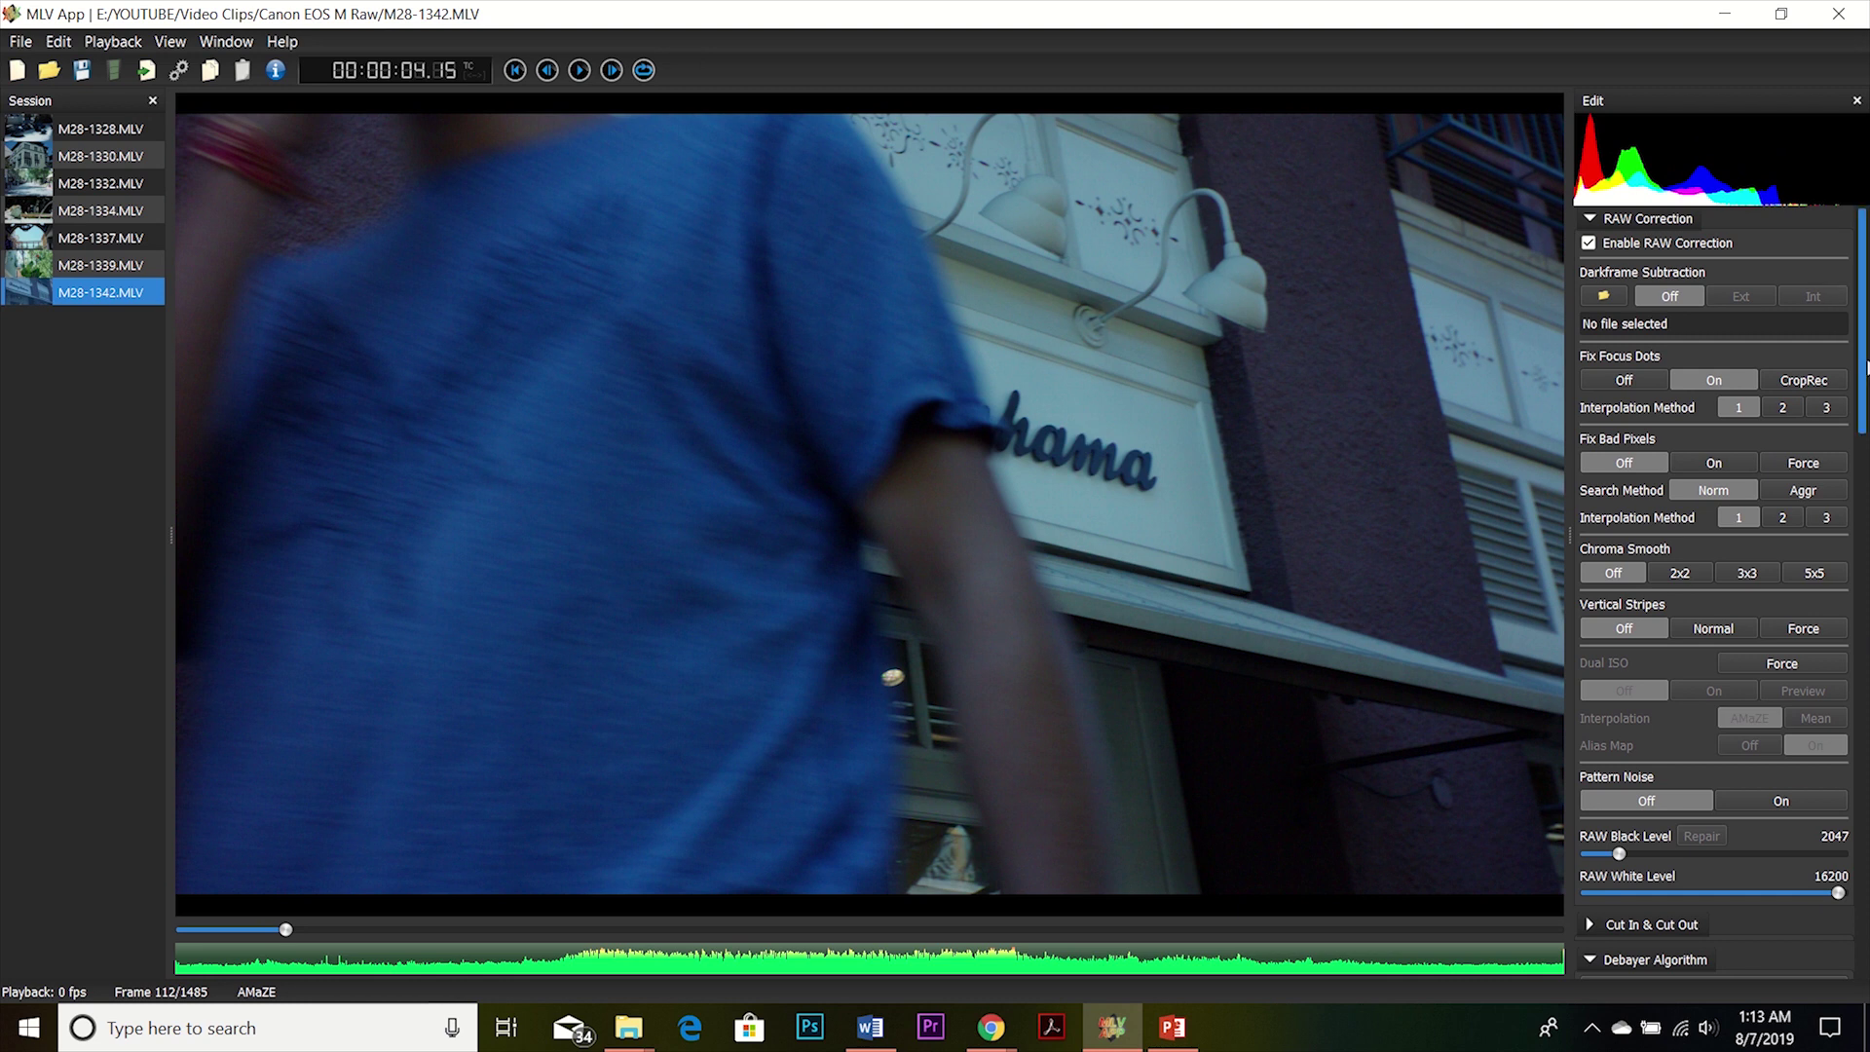
scroll(1858, 321, down, 12)
scroll(1852, 572, down, 2)
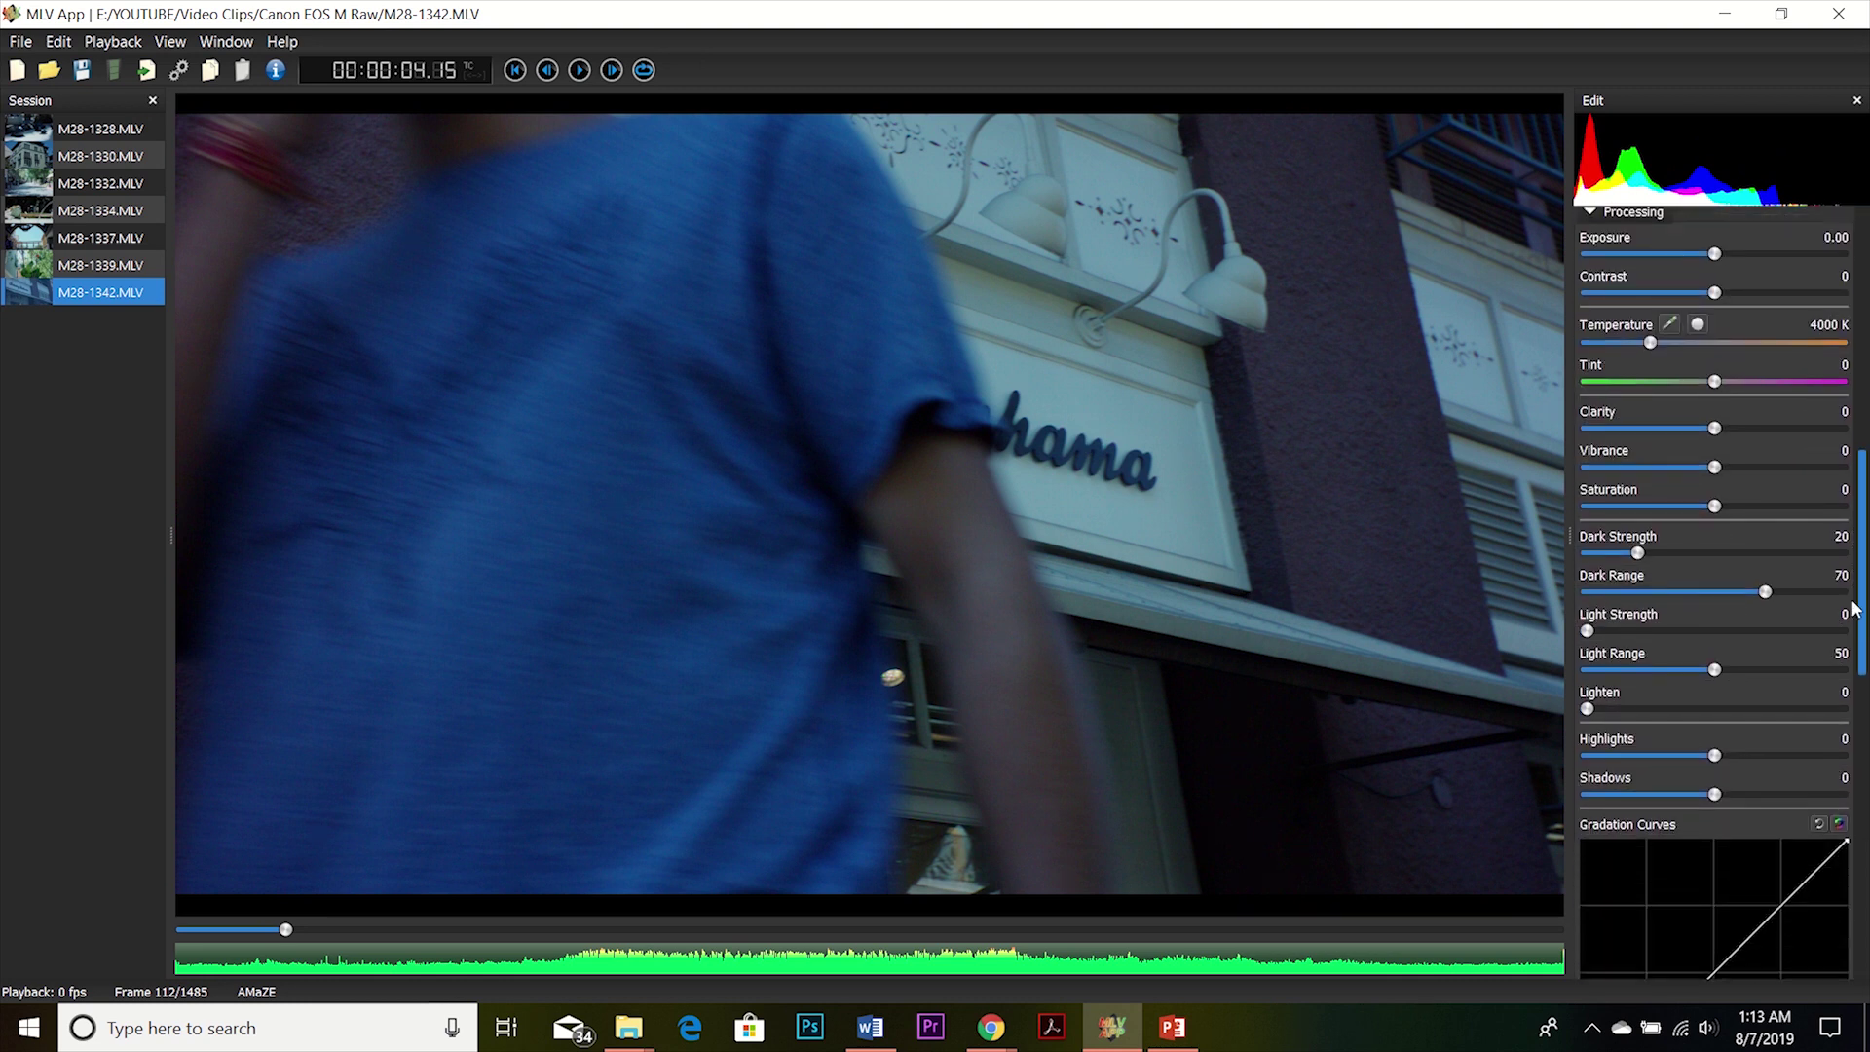
scroll(1715, 390, up, 1)
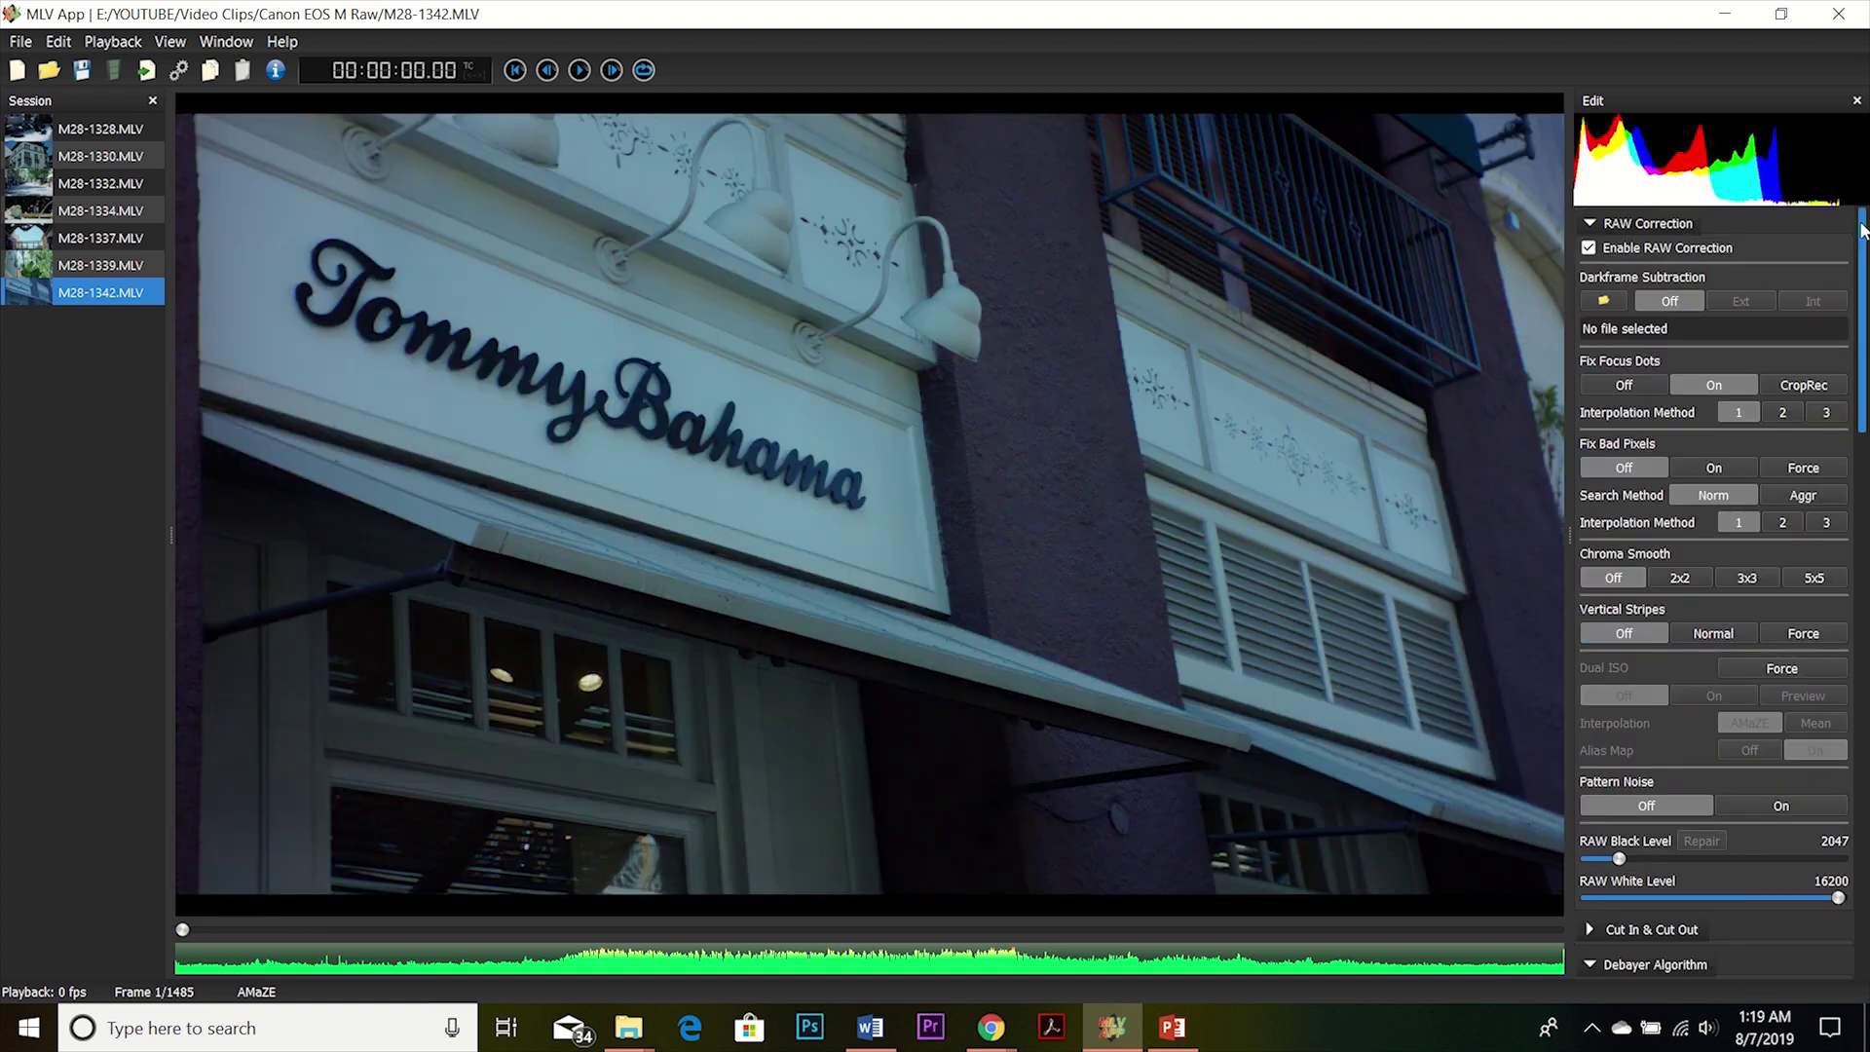
scroll(1862, 394, down, 8)
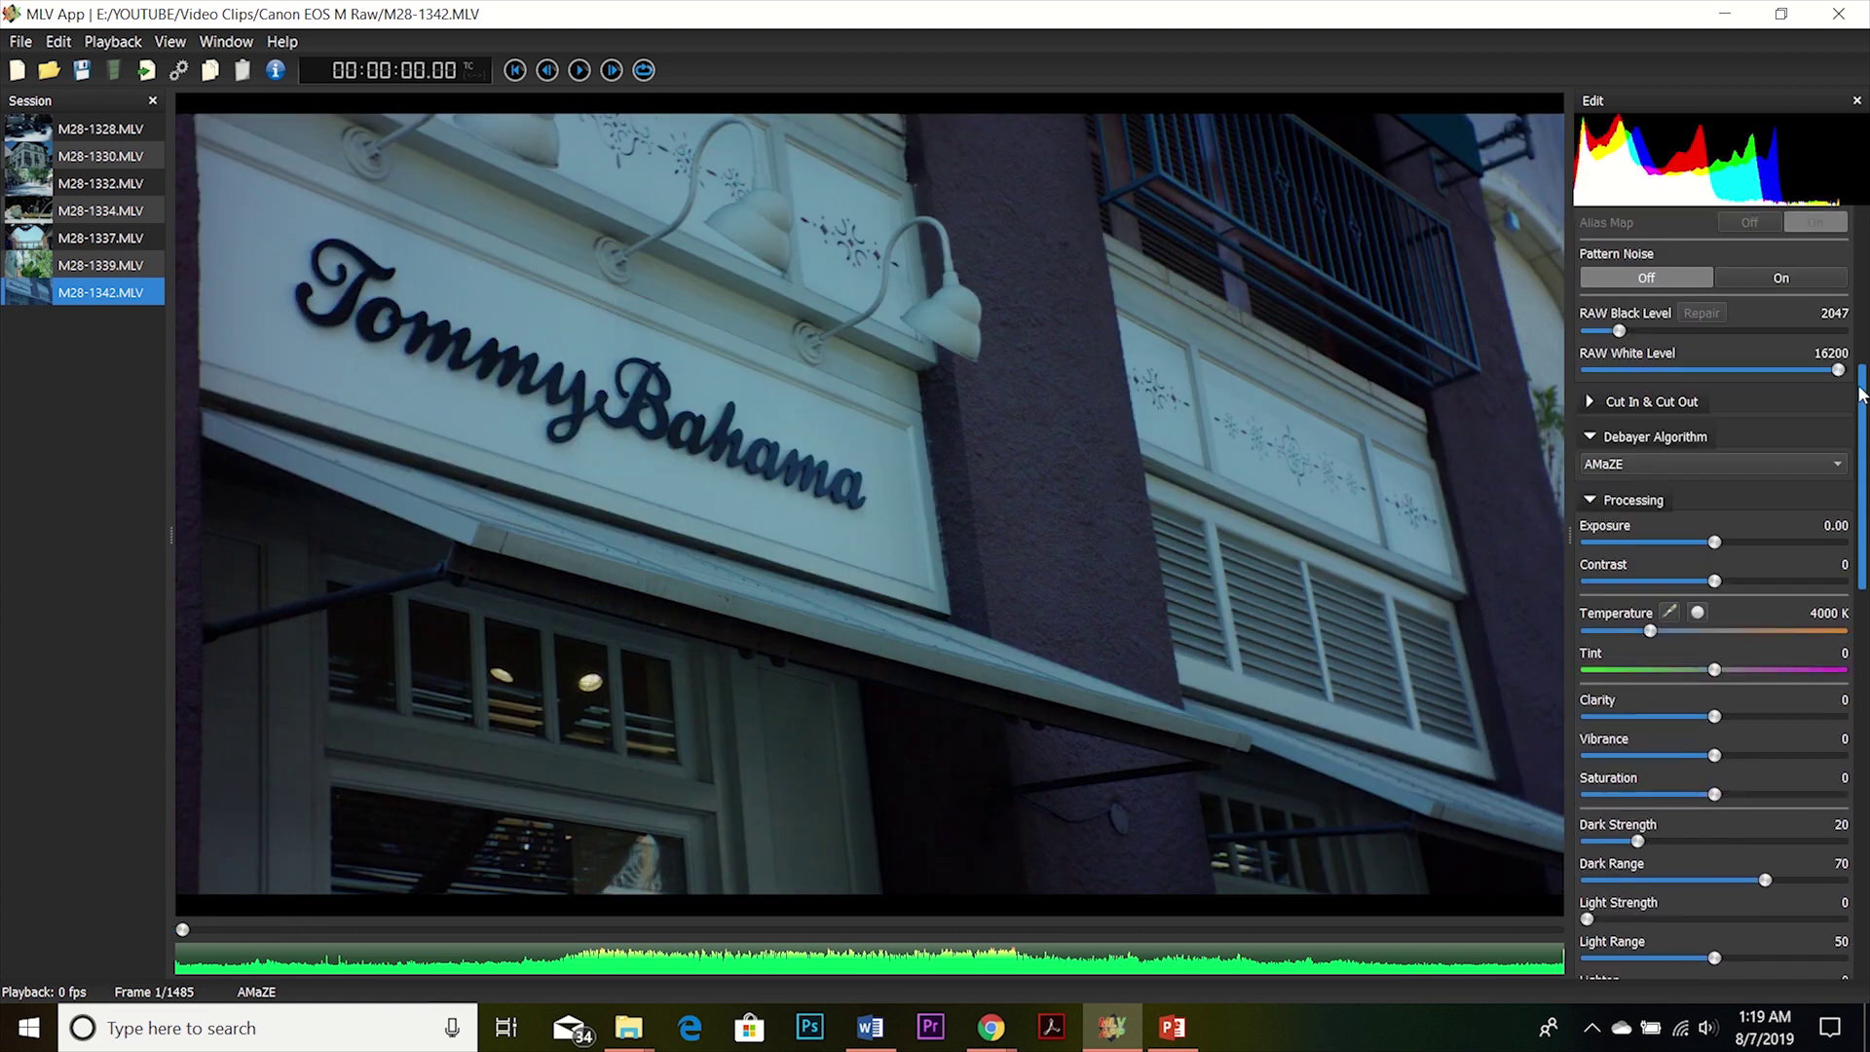
drag(1862, 393, 1839, 602)
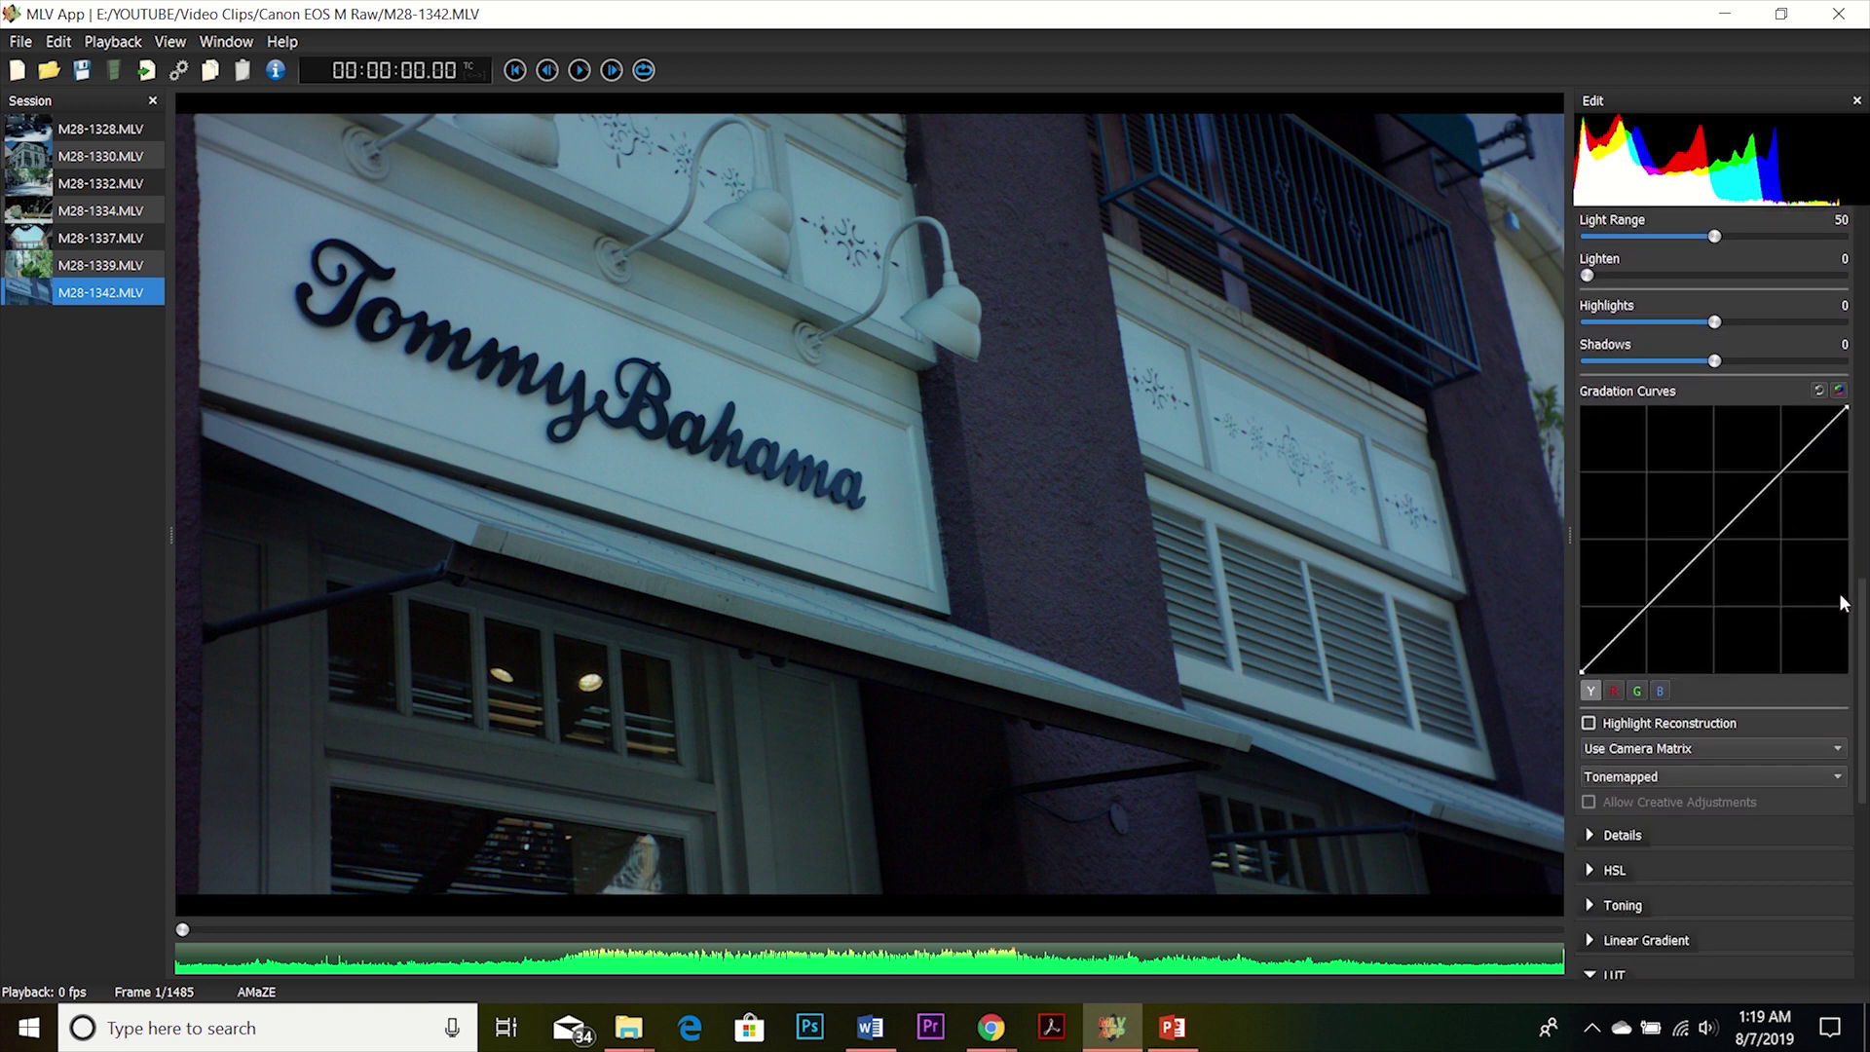
scroll(1841, 602, down, 2)
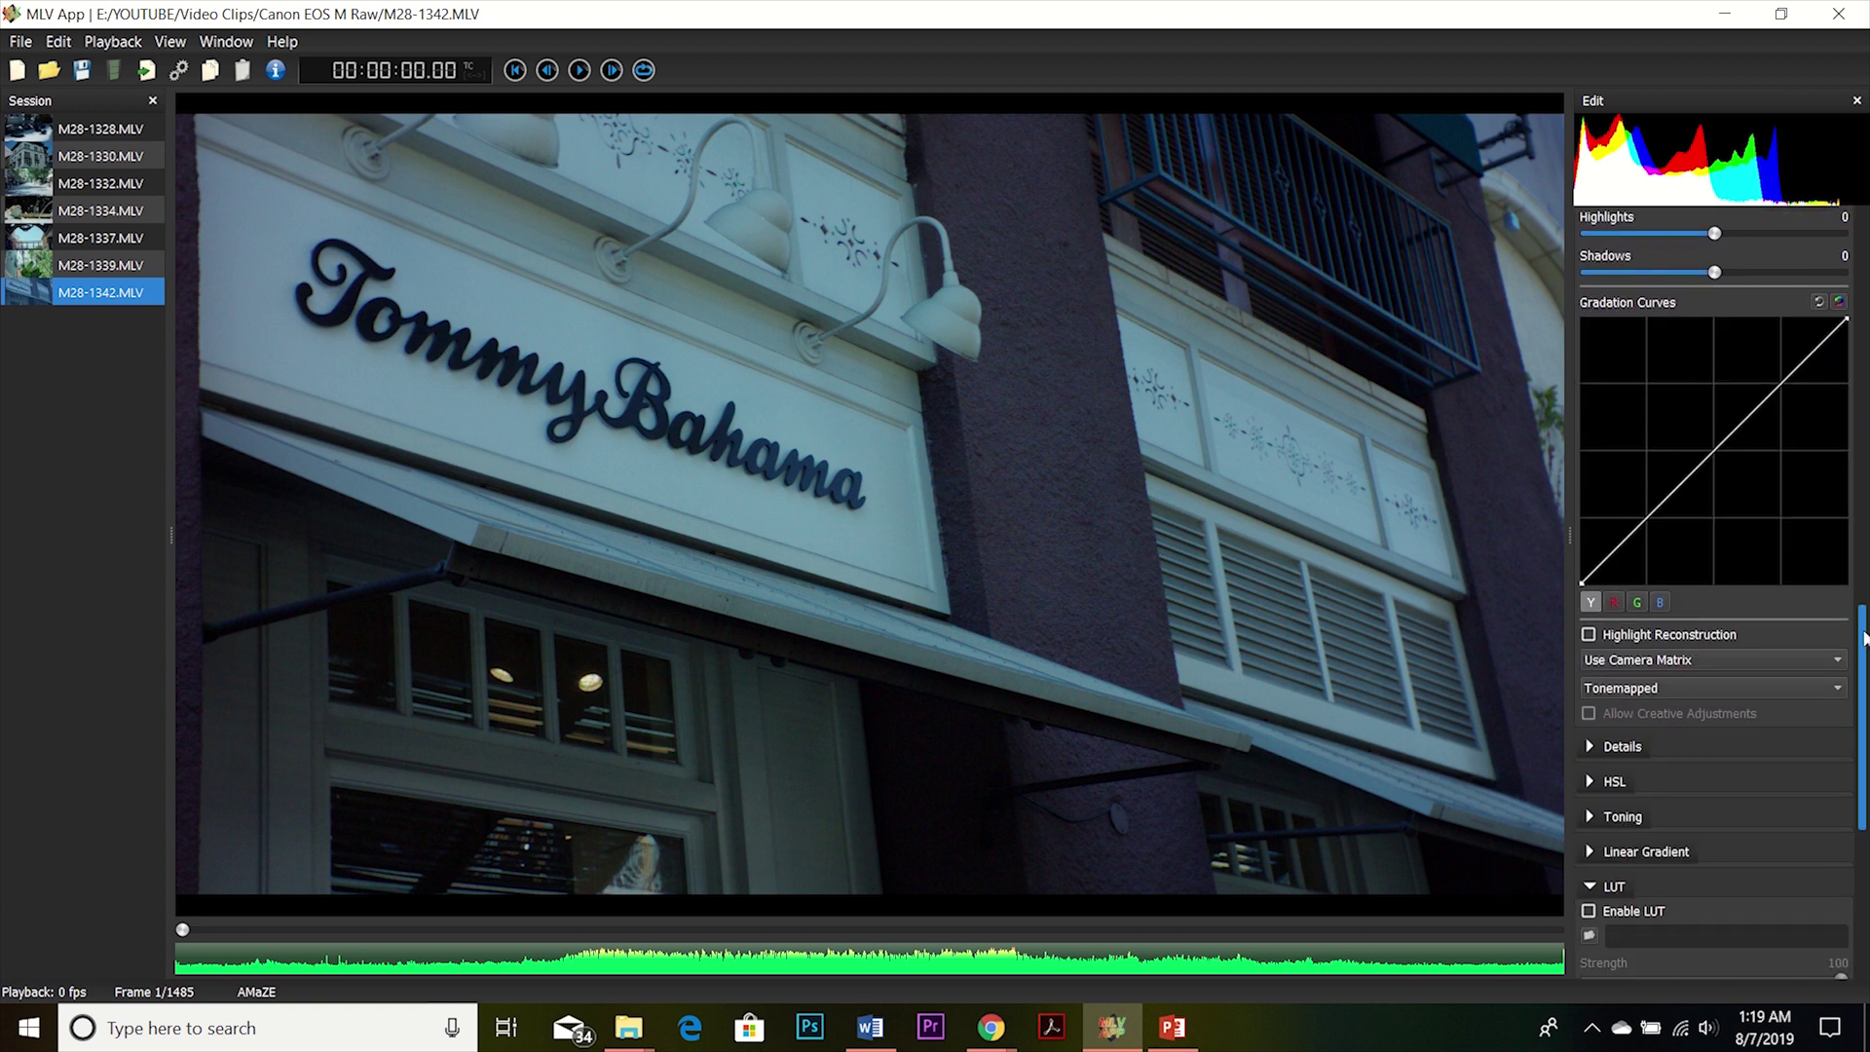
click(1763, 663)
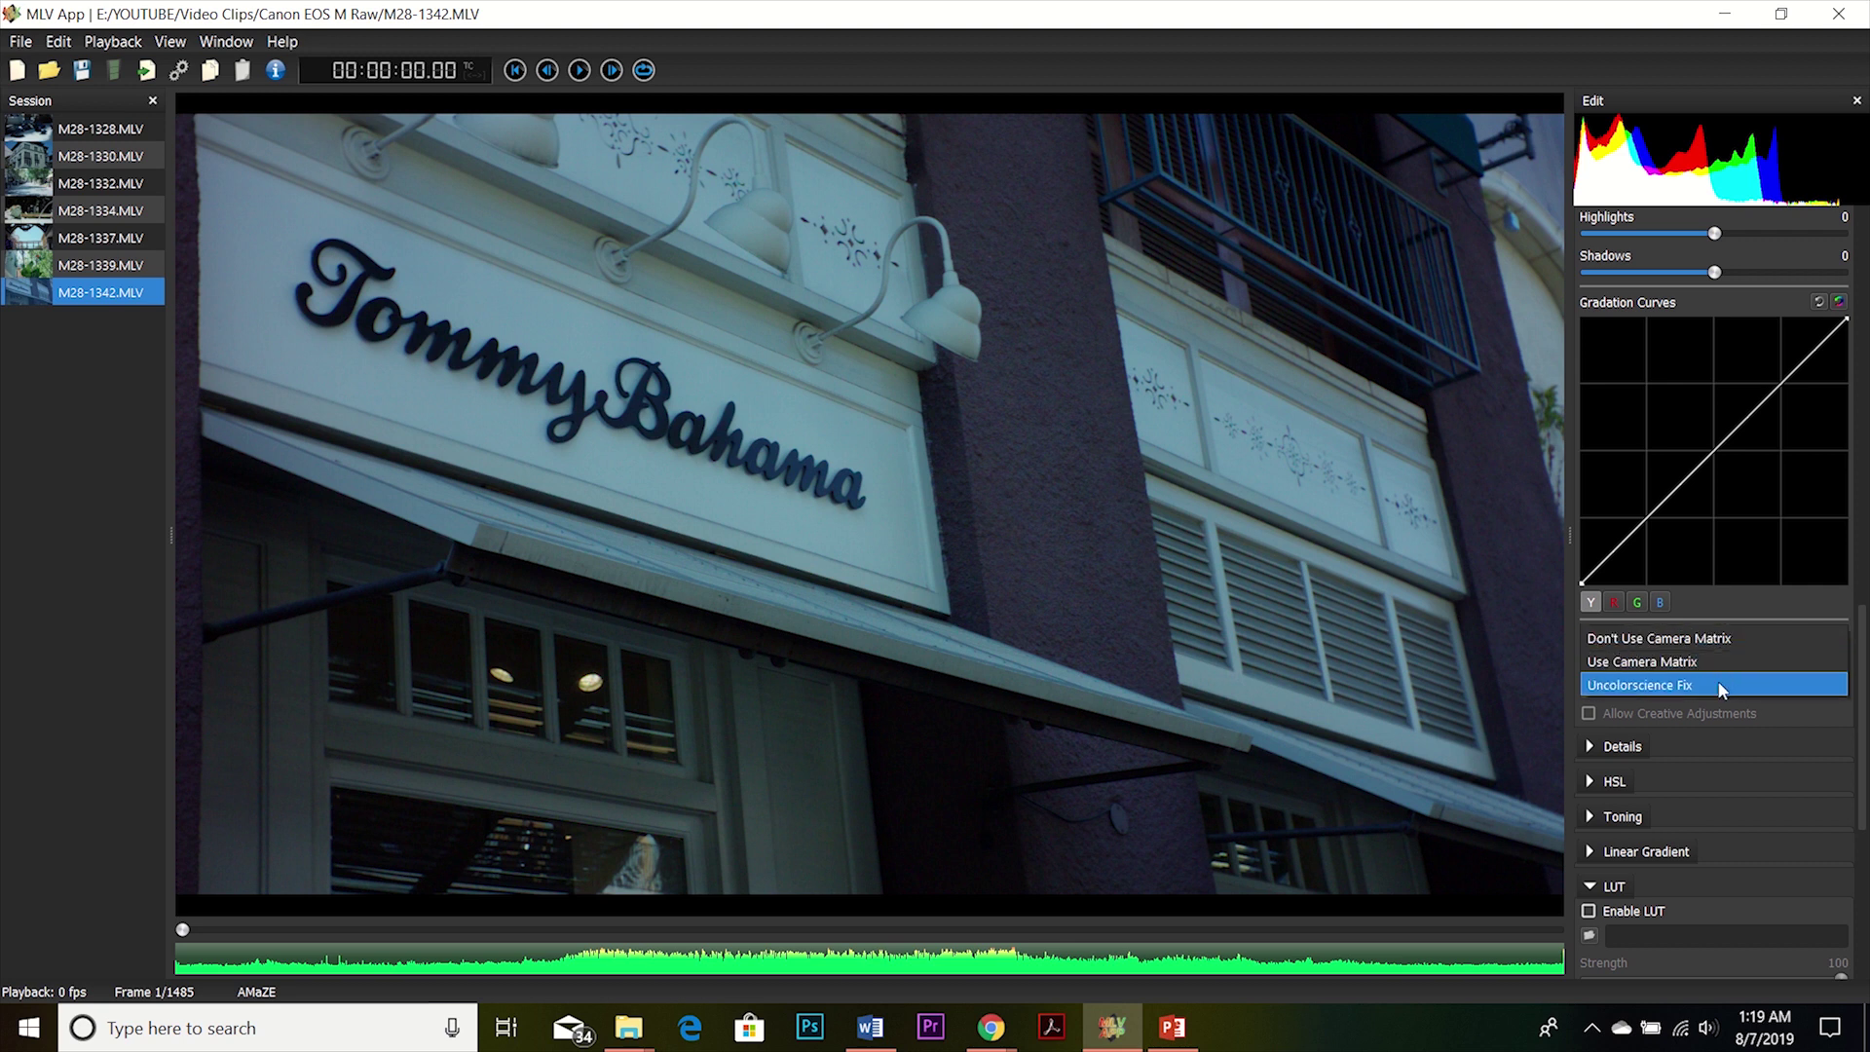
Set the camera matrix to Uncolorscience Fix after briefly trying Don't Use Camera Matrix.
click(1743, 641)
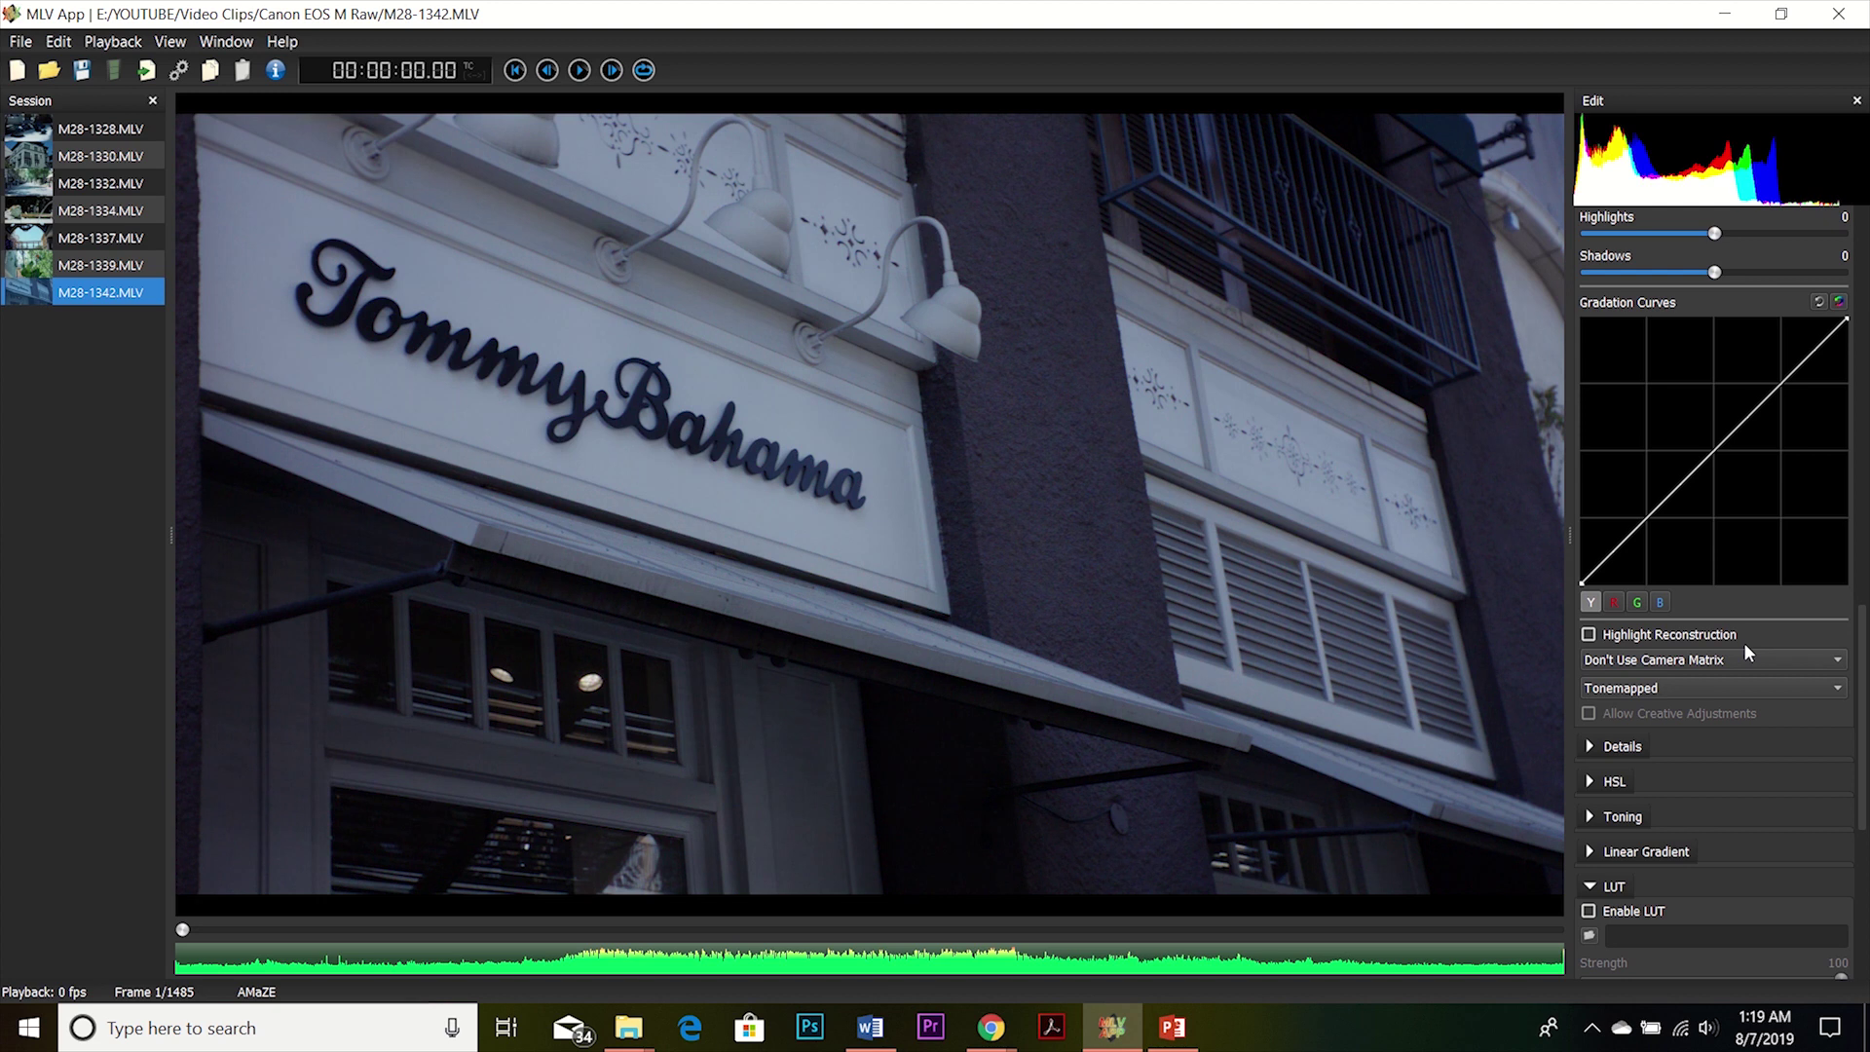
click(1675, 661)
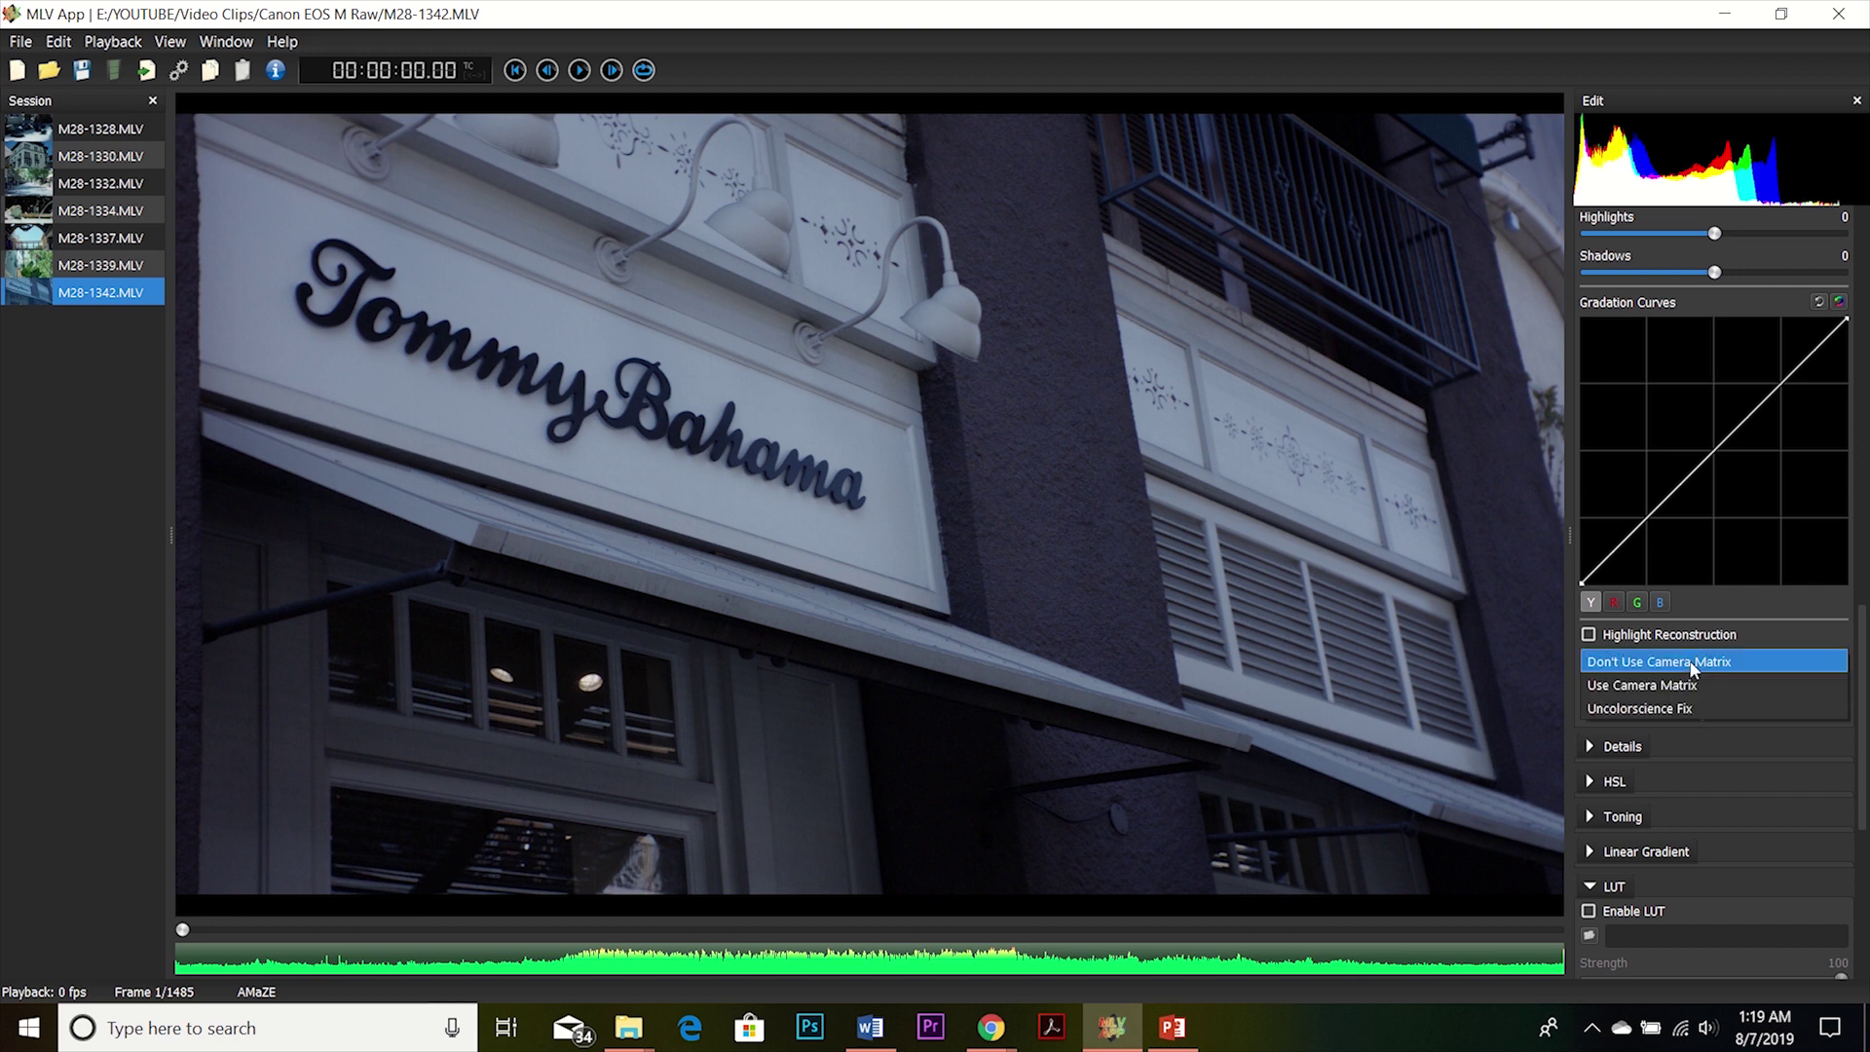
click(1656, 709)
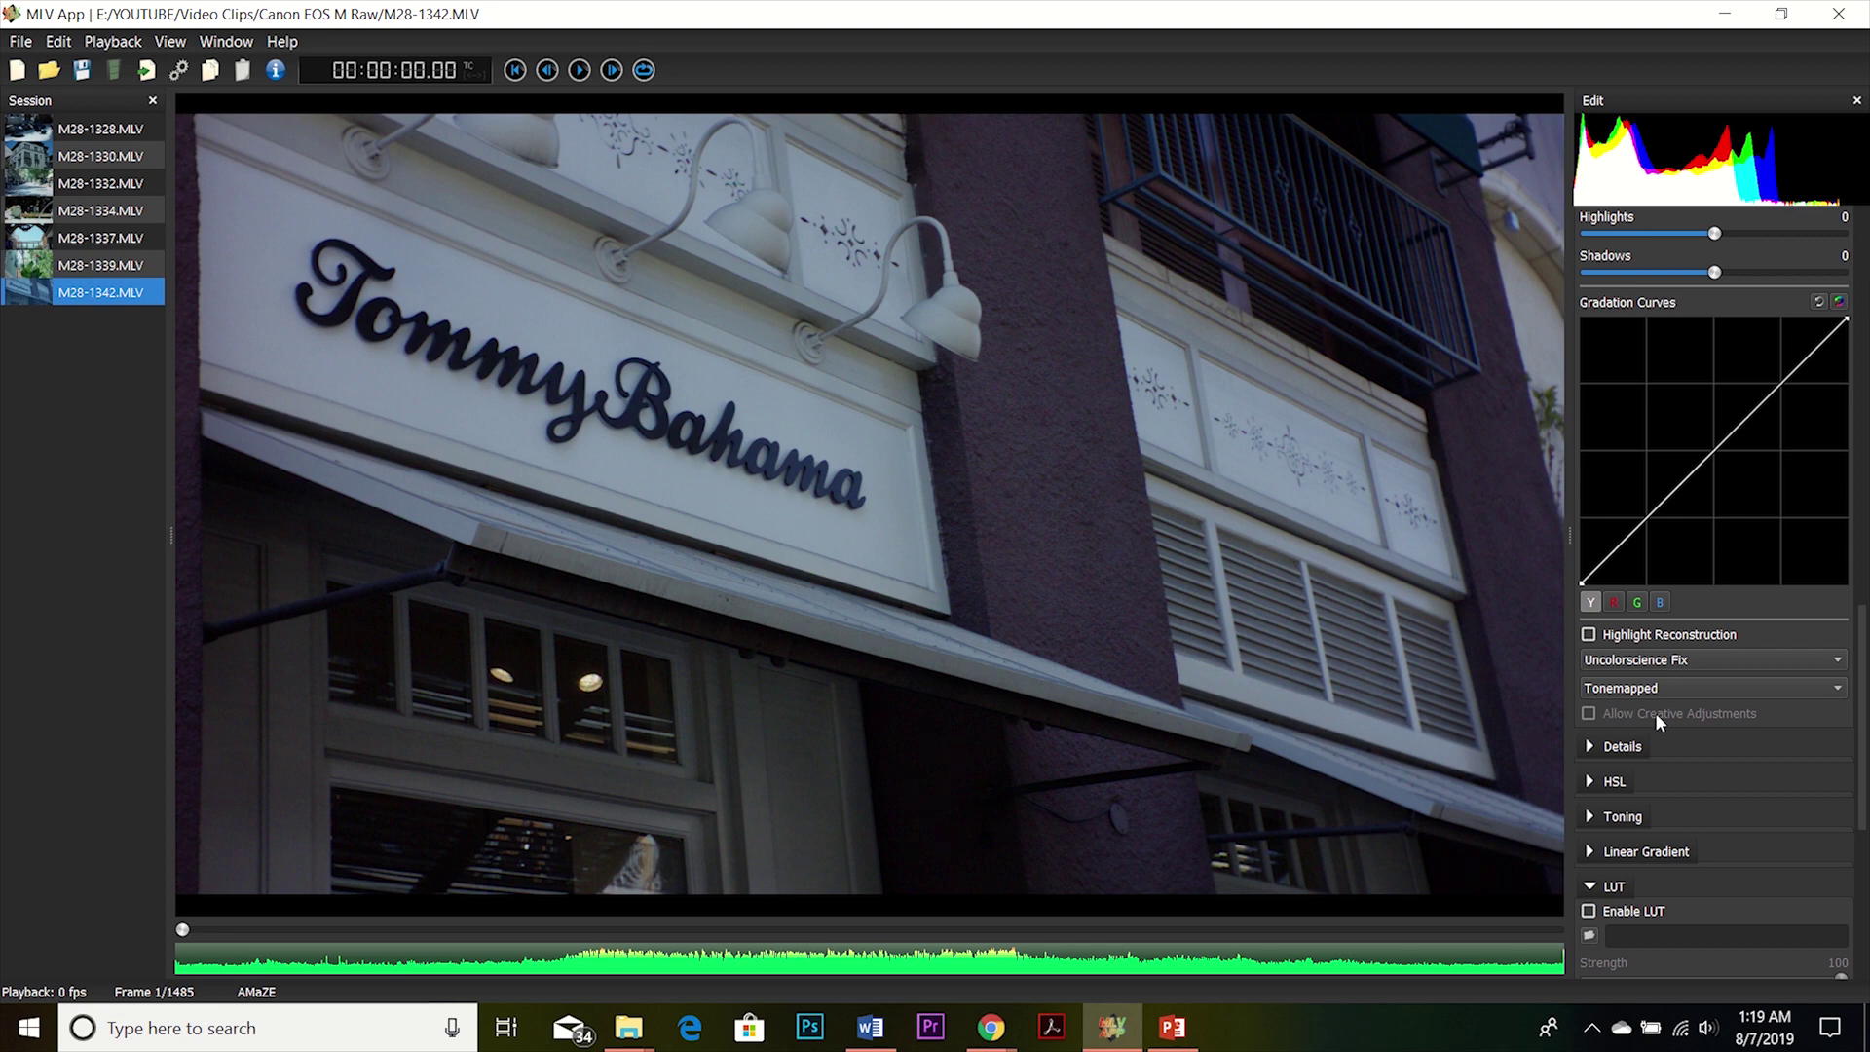
click(1671, 662)
Switch the tone profile from Tonemapped to Sony S-Log3, briefly trying Alexa Log-C.
click(1720, 690)
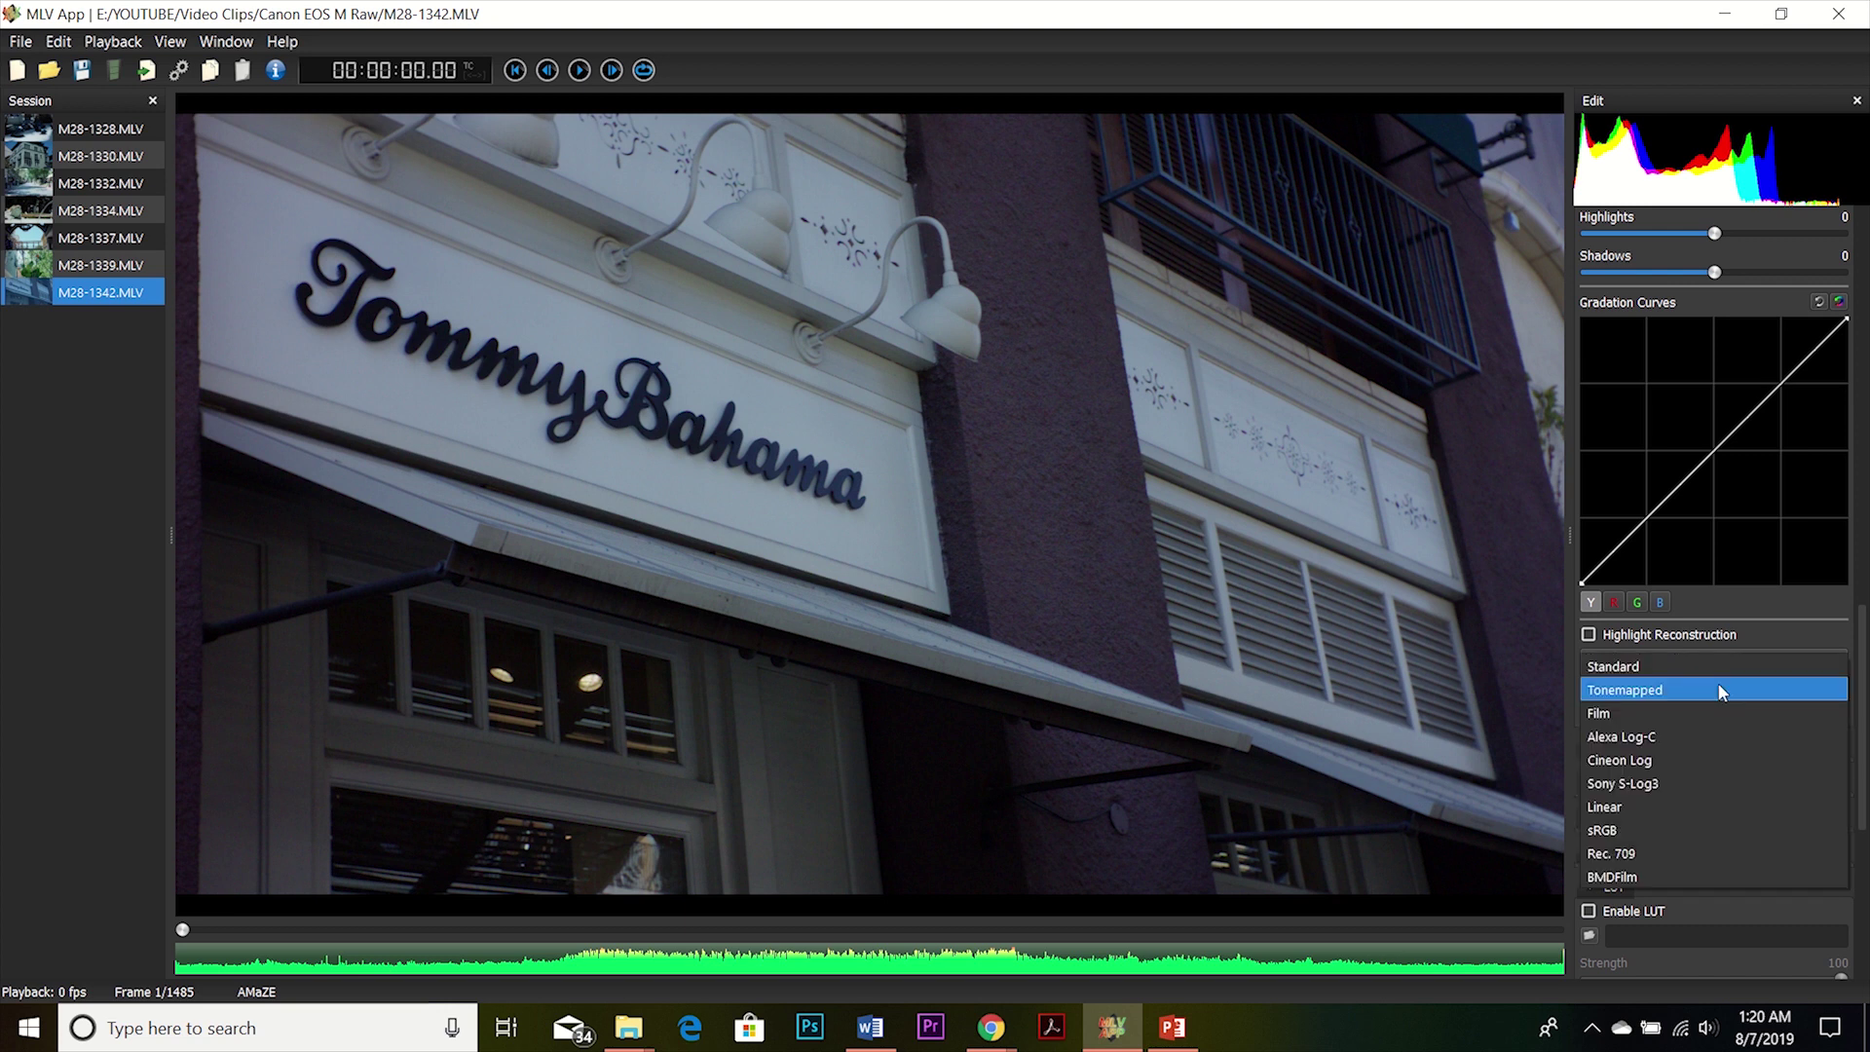
click(1655, 787)
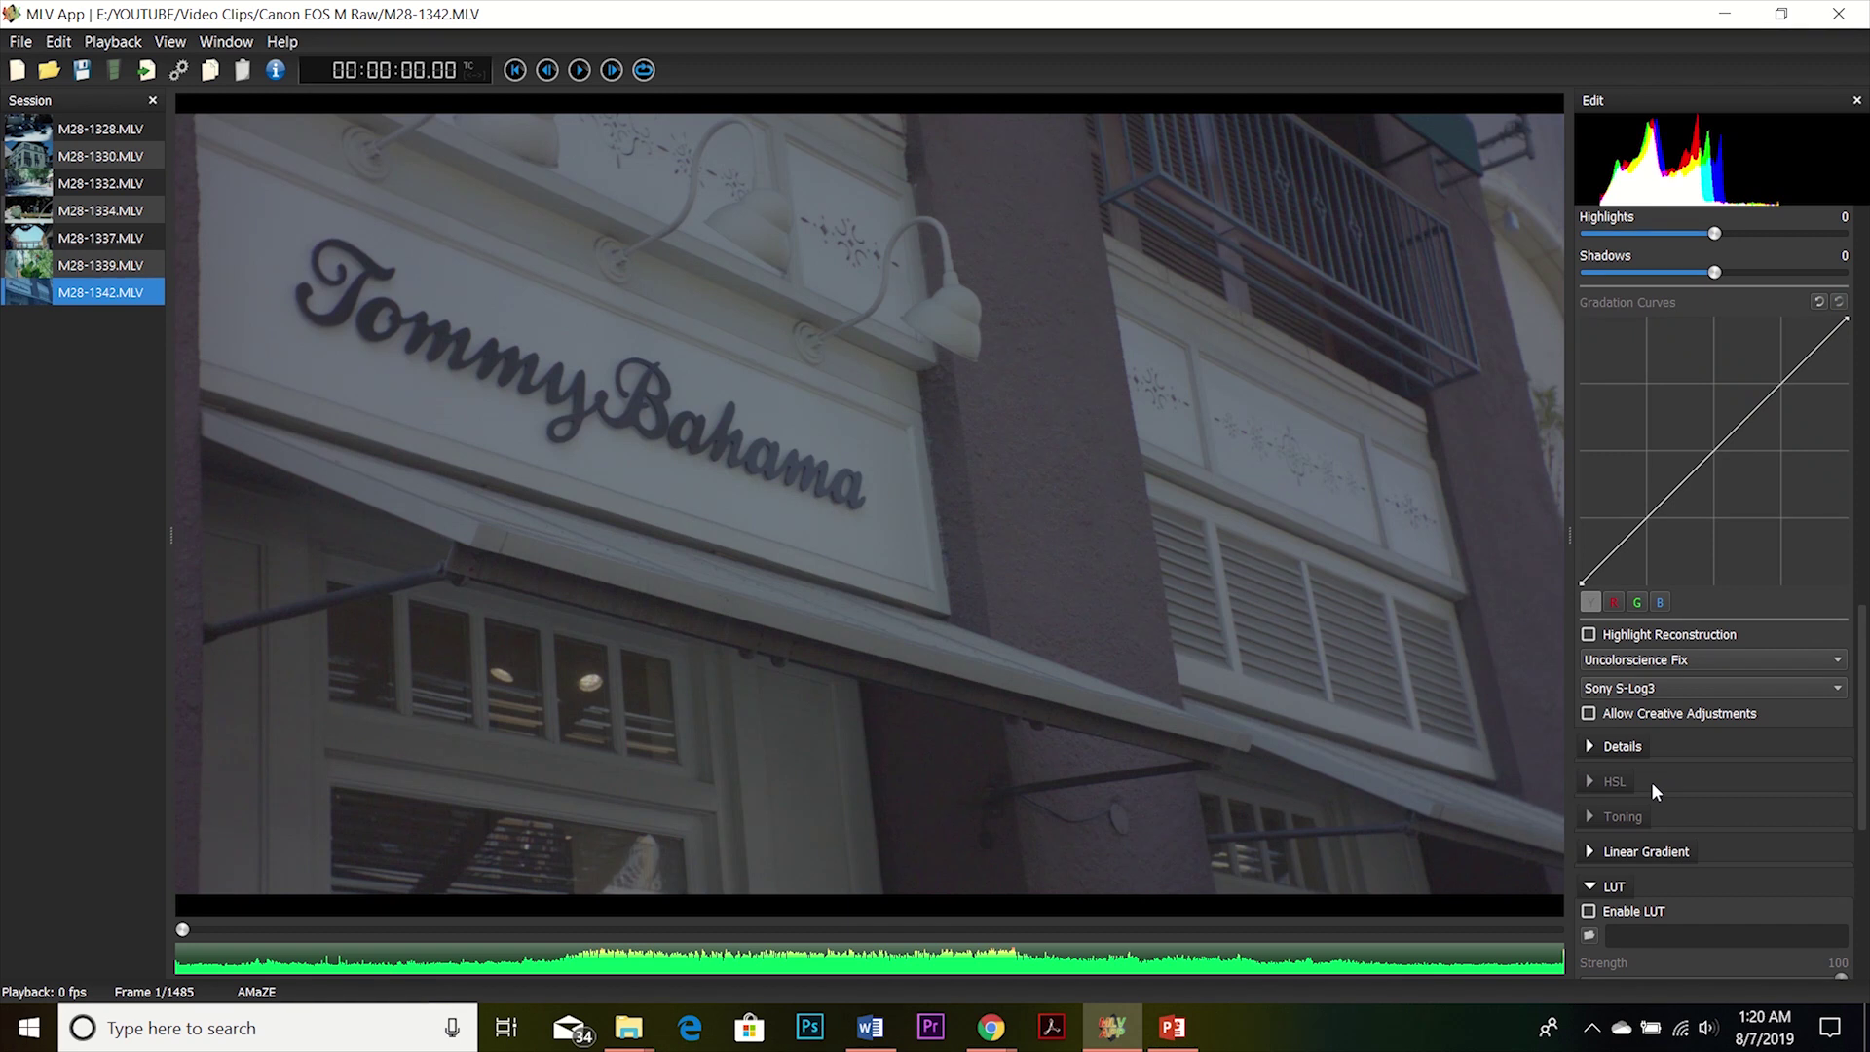
click(1754, 688)
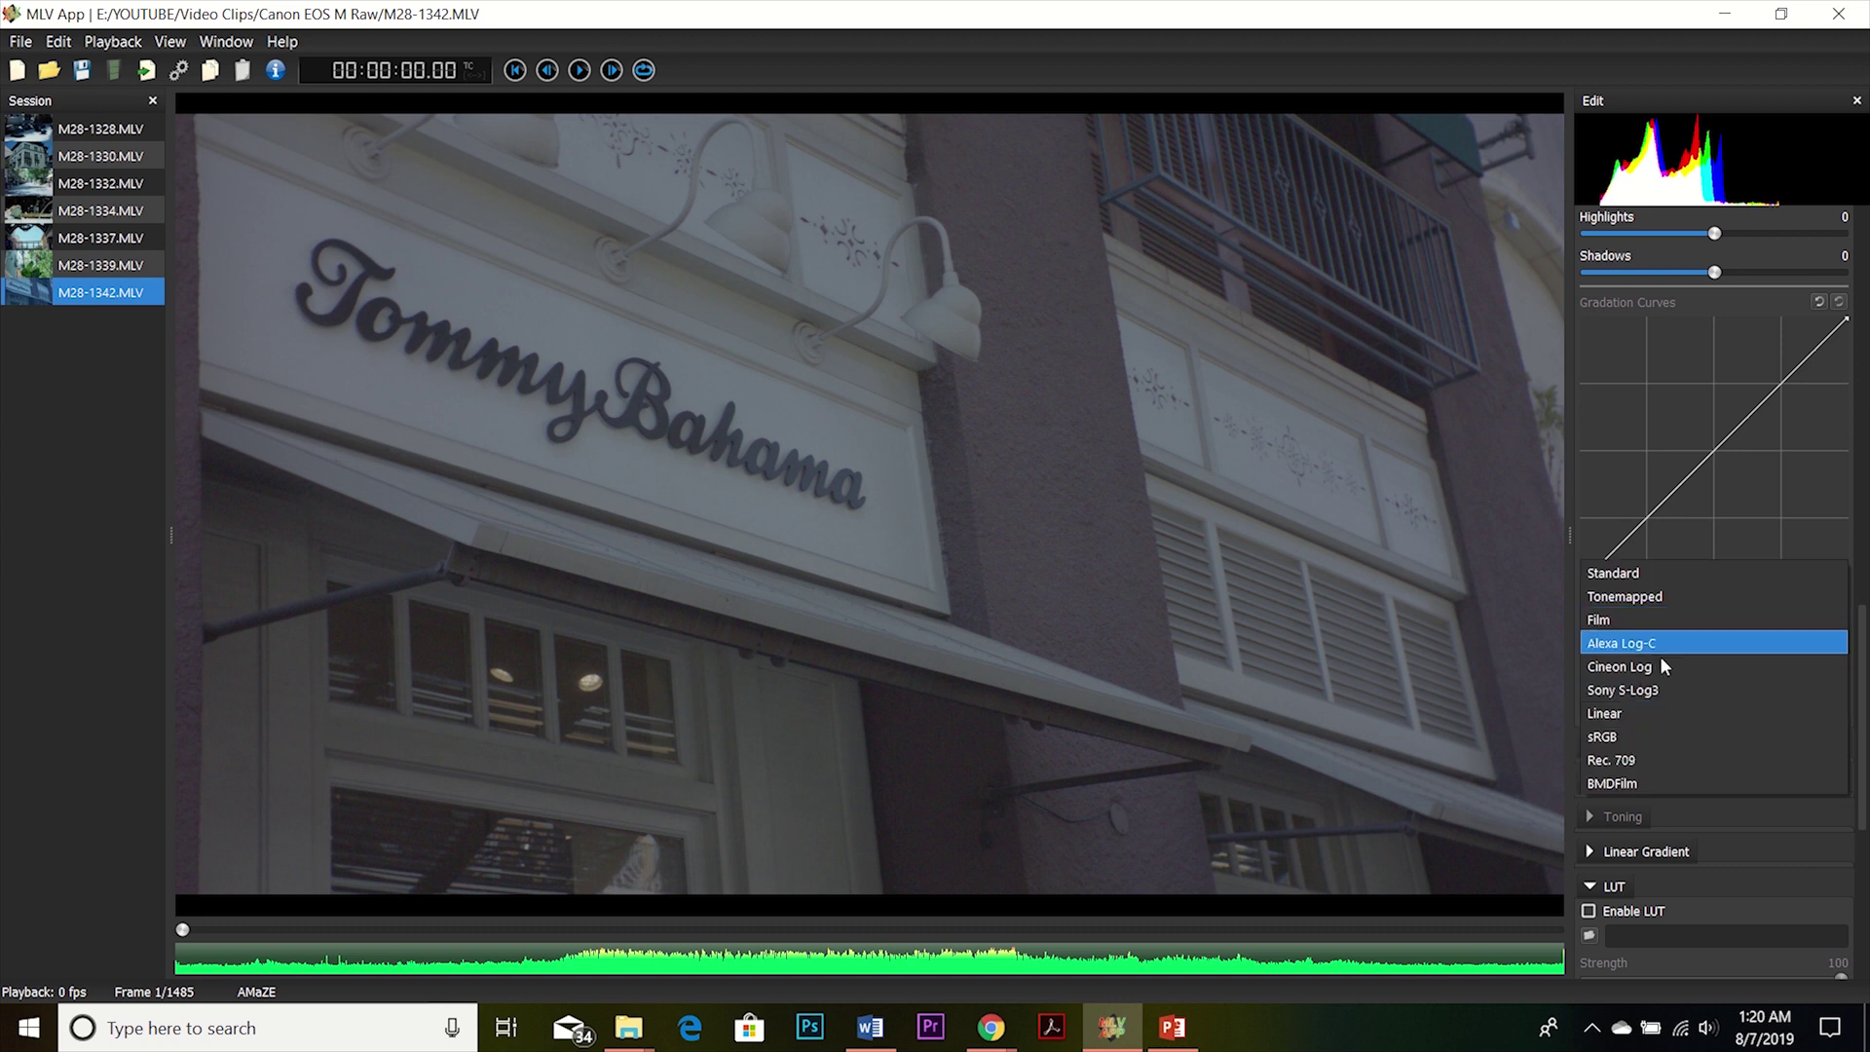
click(1637, 645)
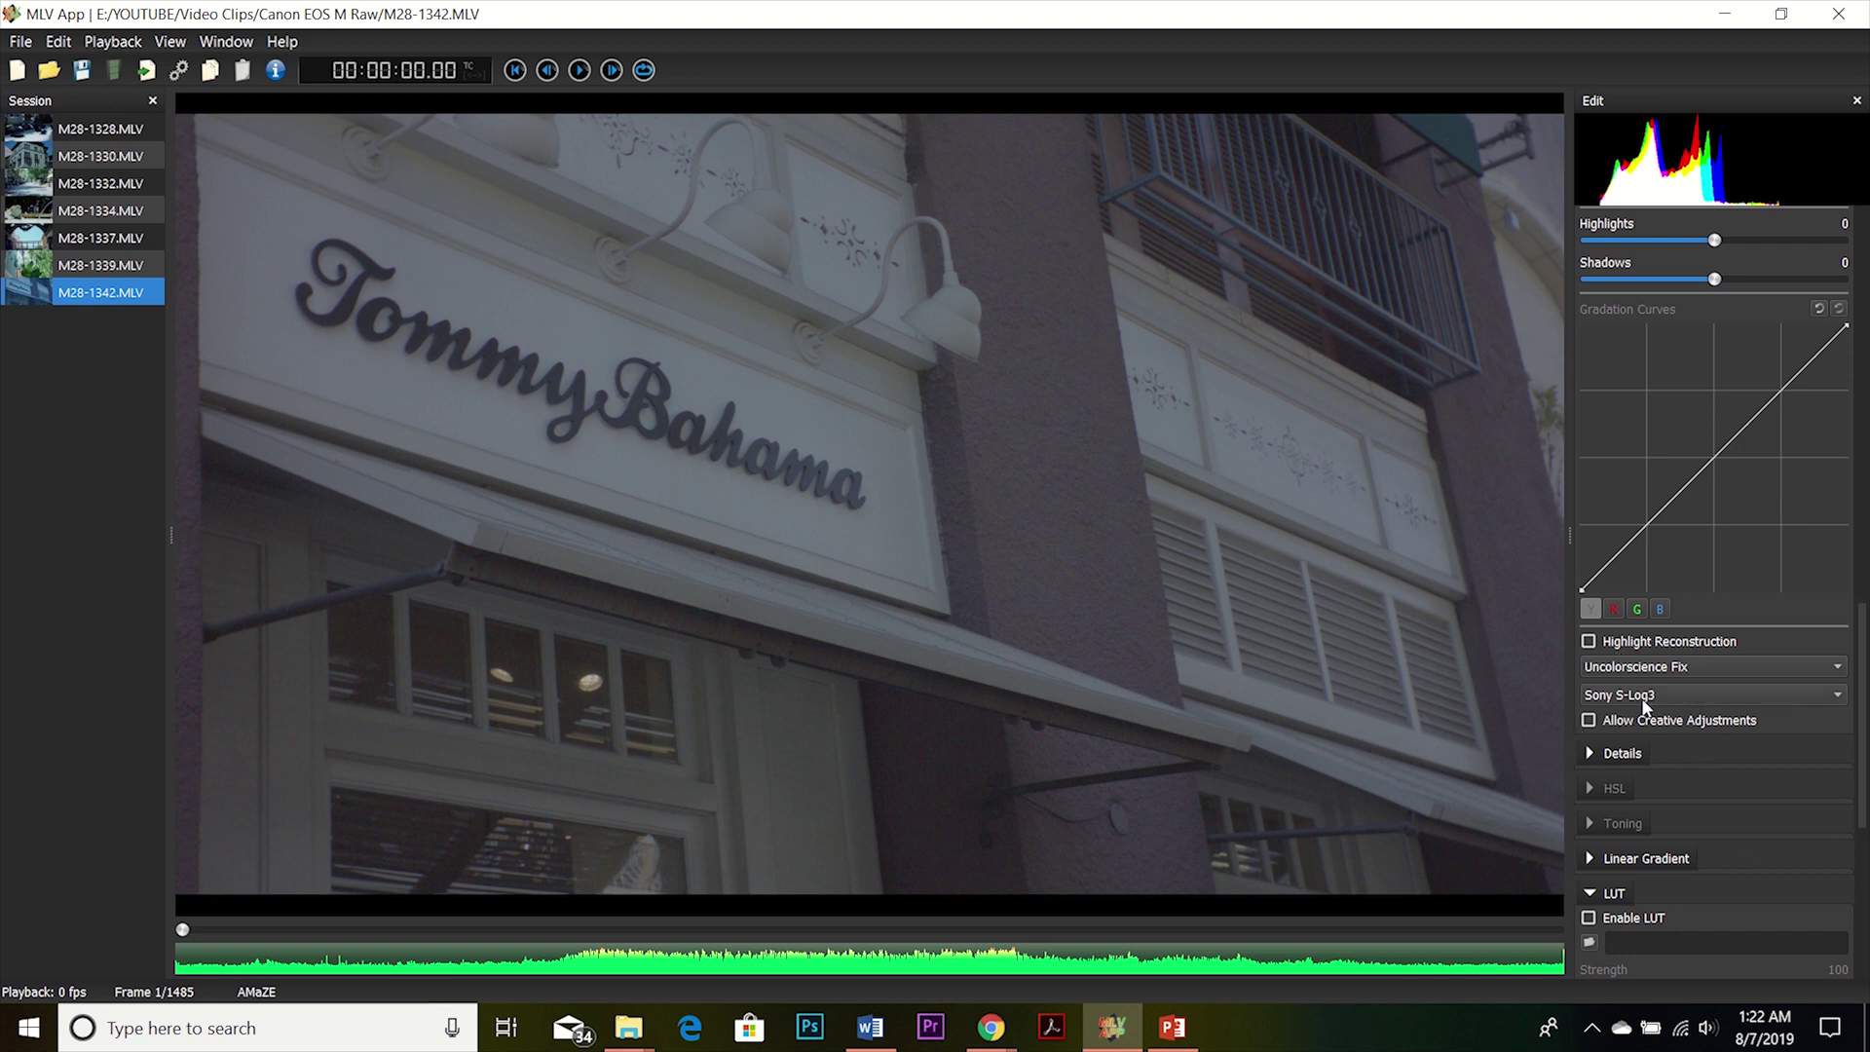
click(1644, 705)
click(1646, 697)
Toggle Allow Creative Adjustments on, then back off.
click(1590, 724)
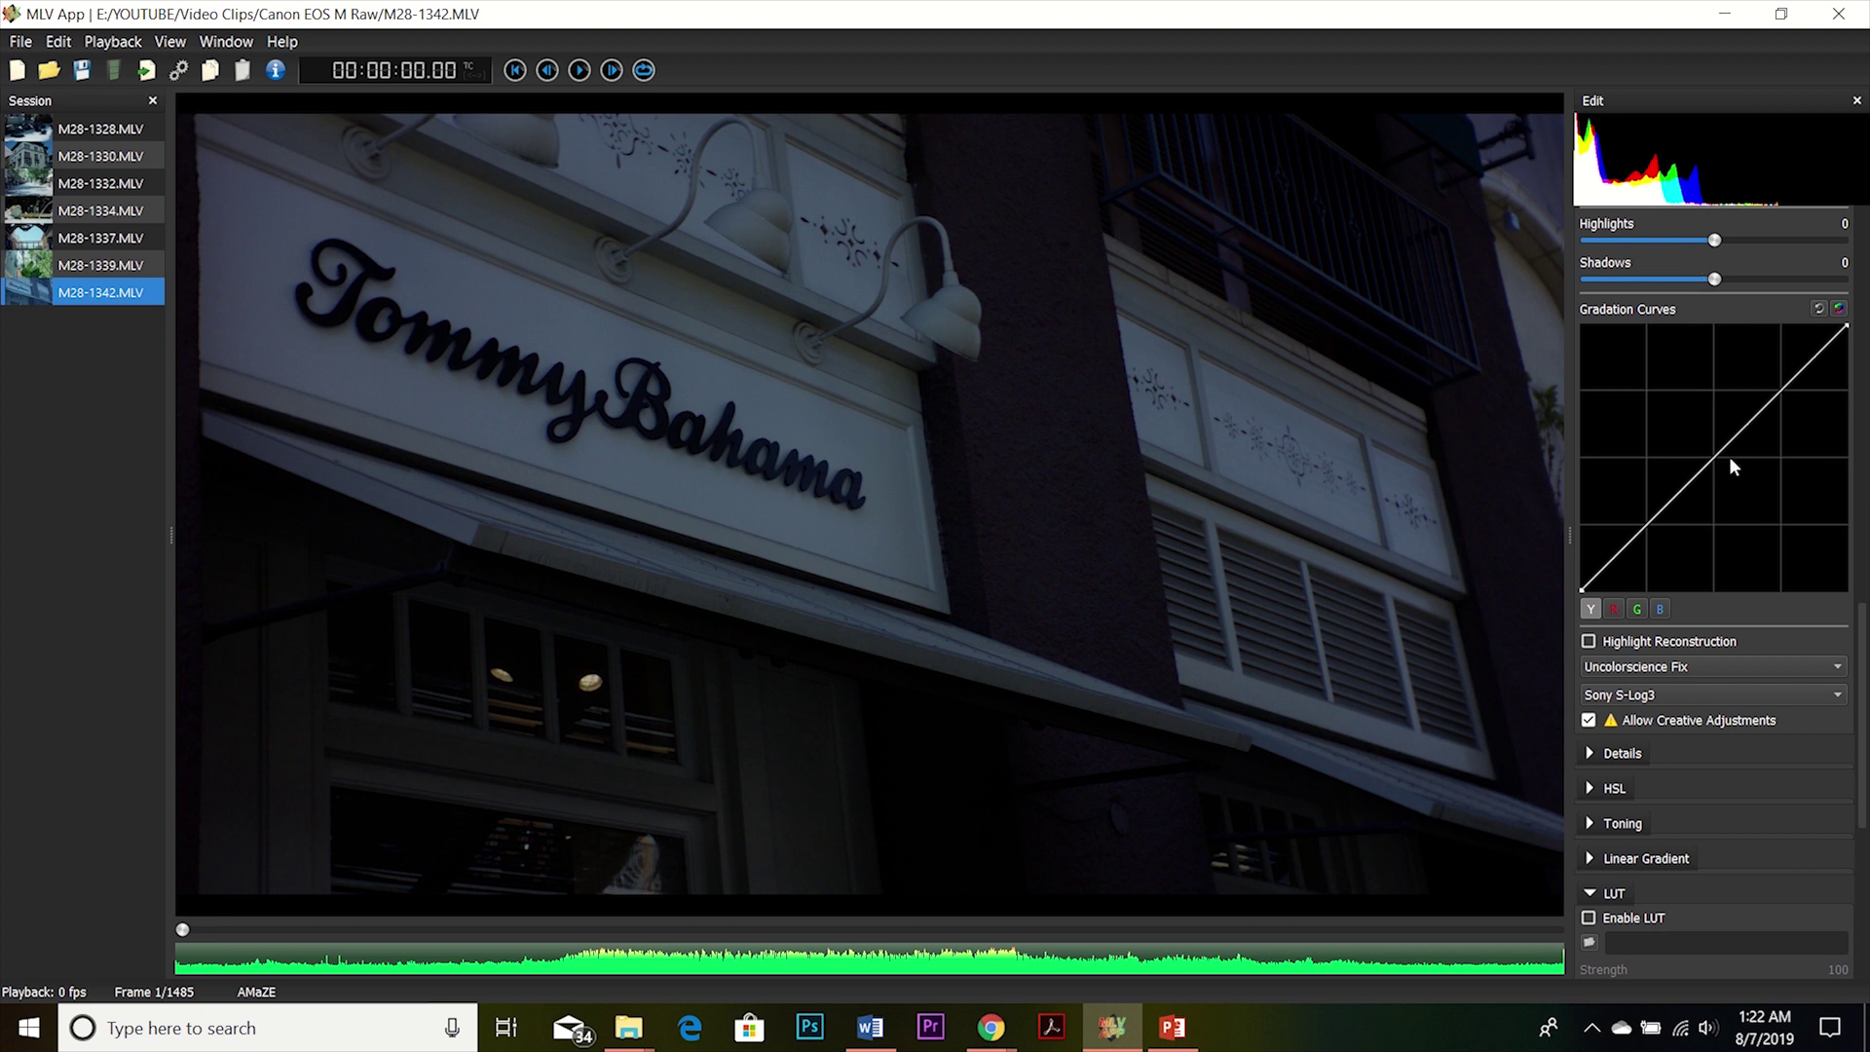
mouse_move(1863, 698)
mouse_down()
mouse_move(1860, 302)
mouse_move(1856, 835)
mouse_move(1855, 682)
mouse_up()
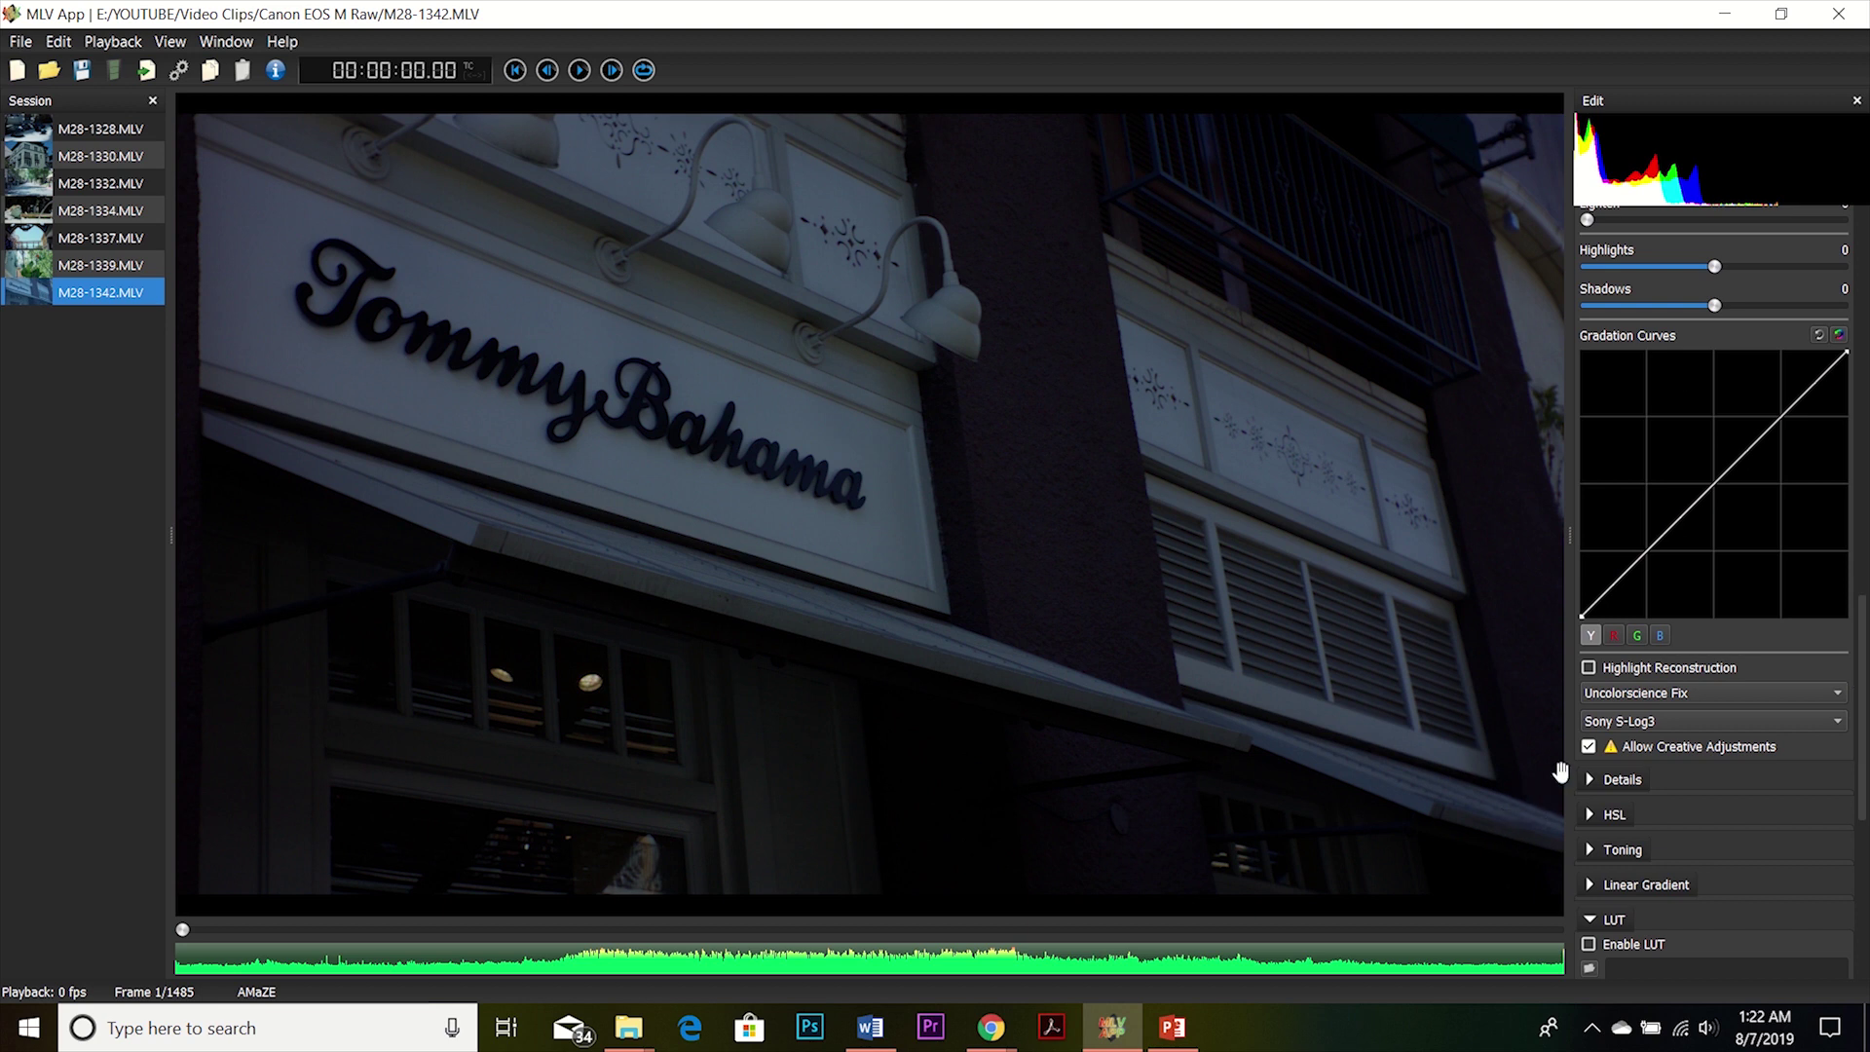
click(1589, 747)
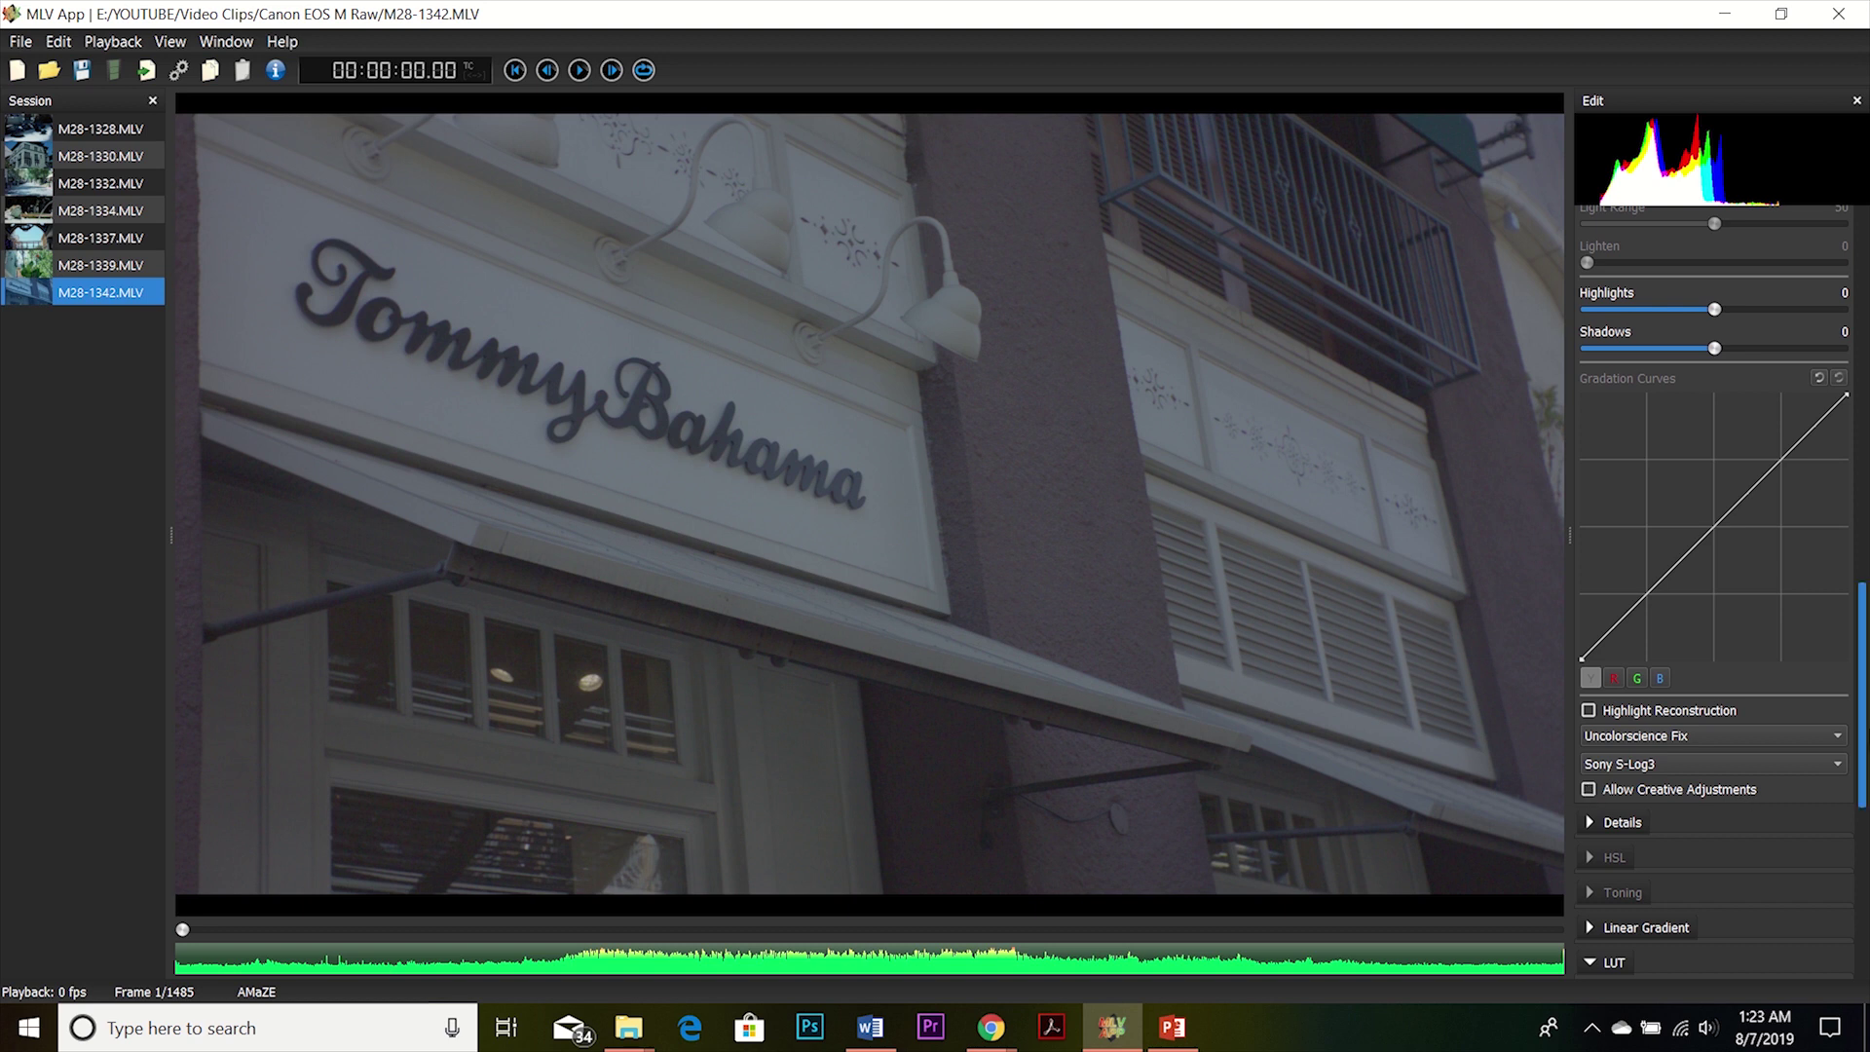
scroll(1859, 818, down, 5)
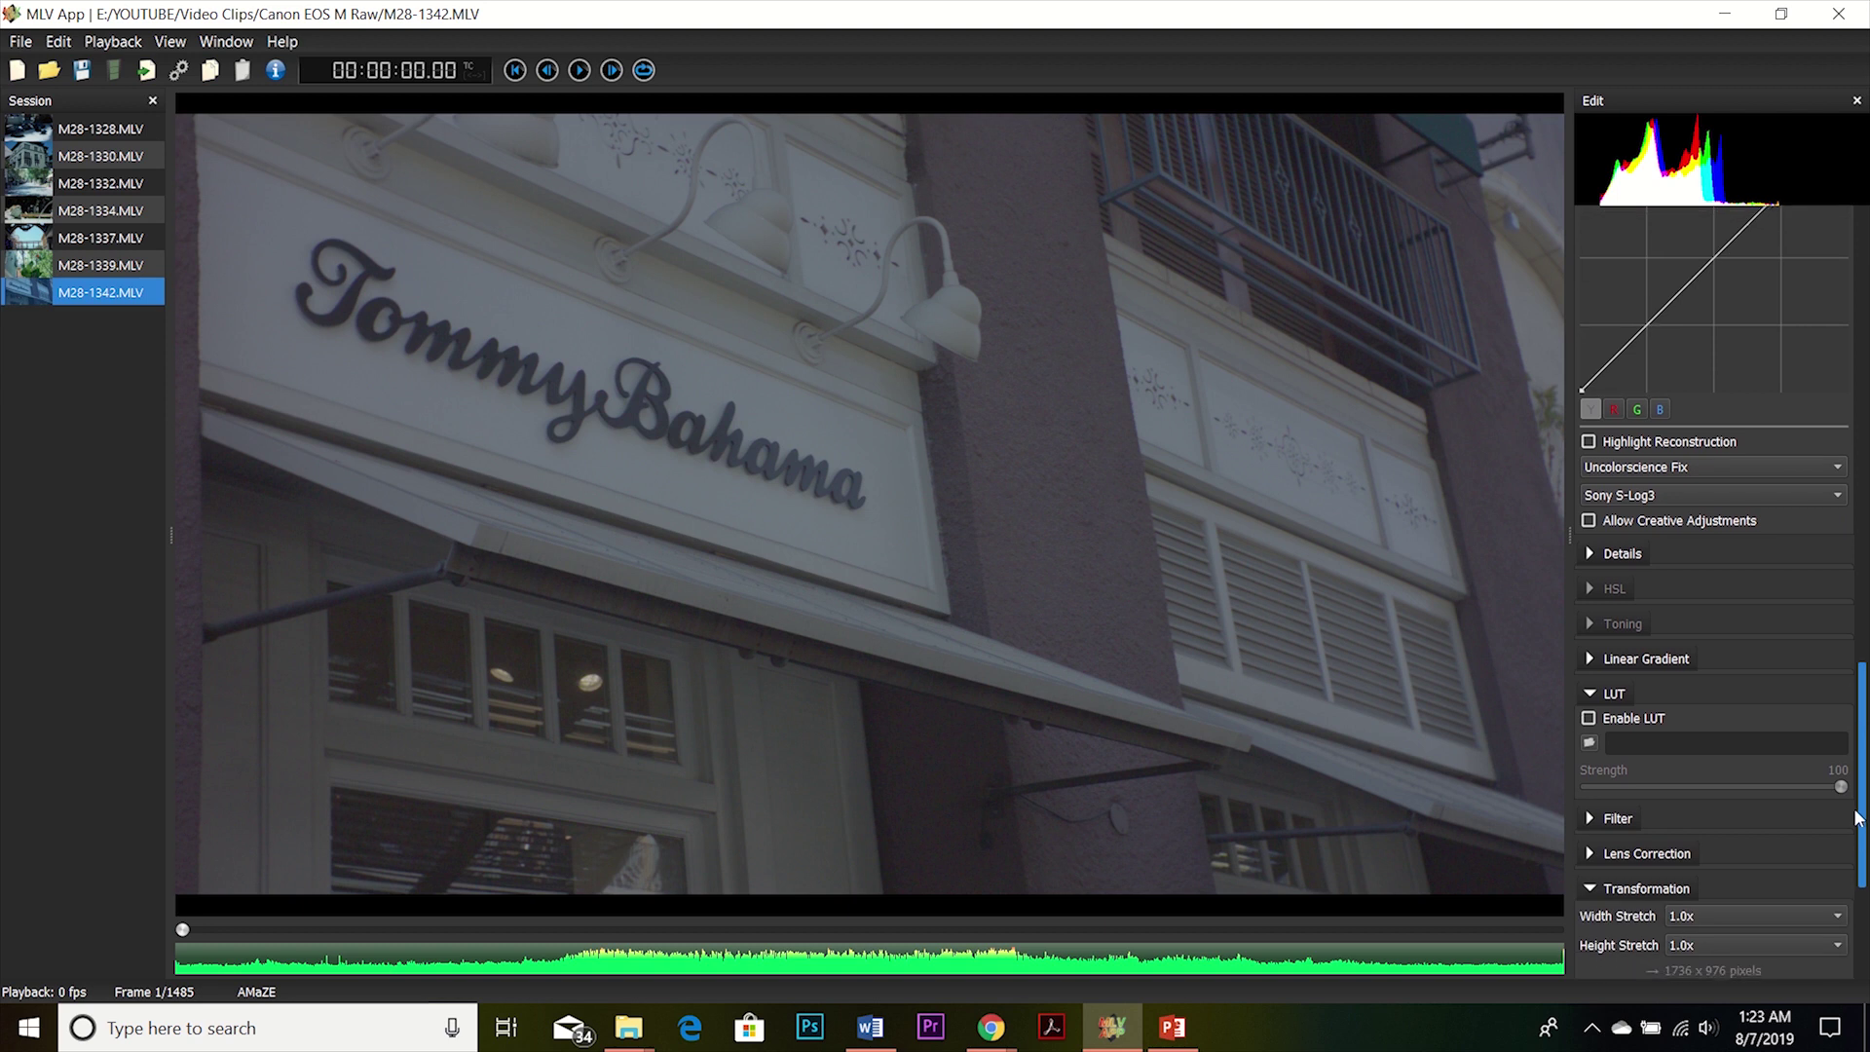
Enable LUT and load Vintage Vibrance.cube at strength 100.
click(1589, 720)
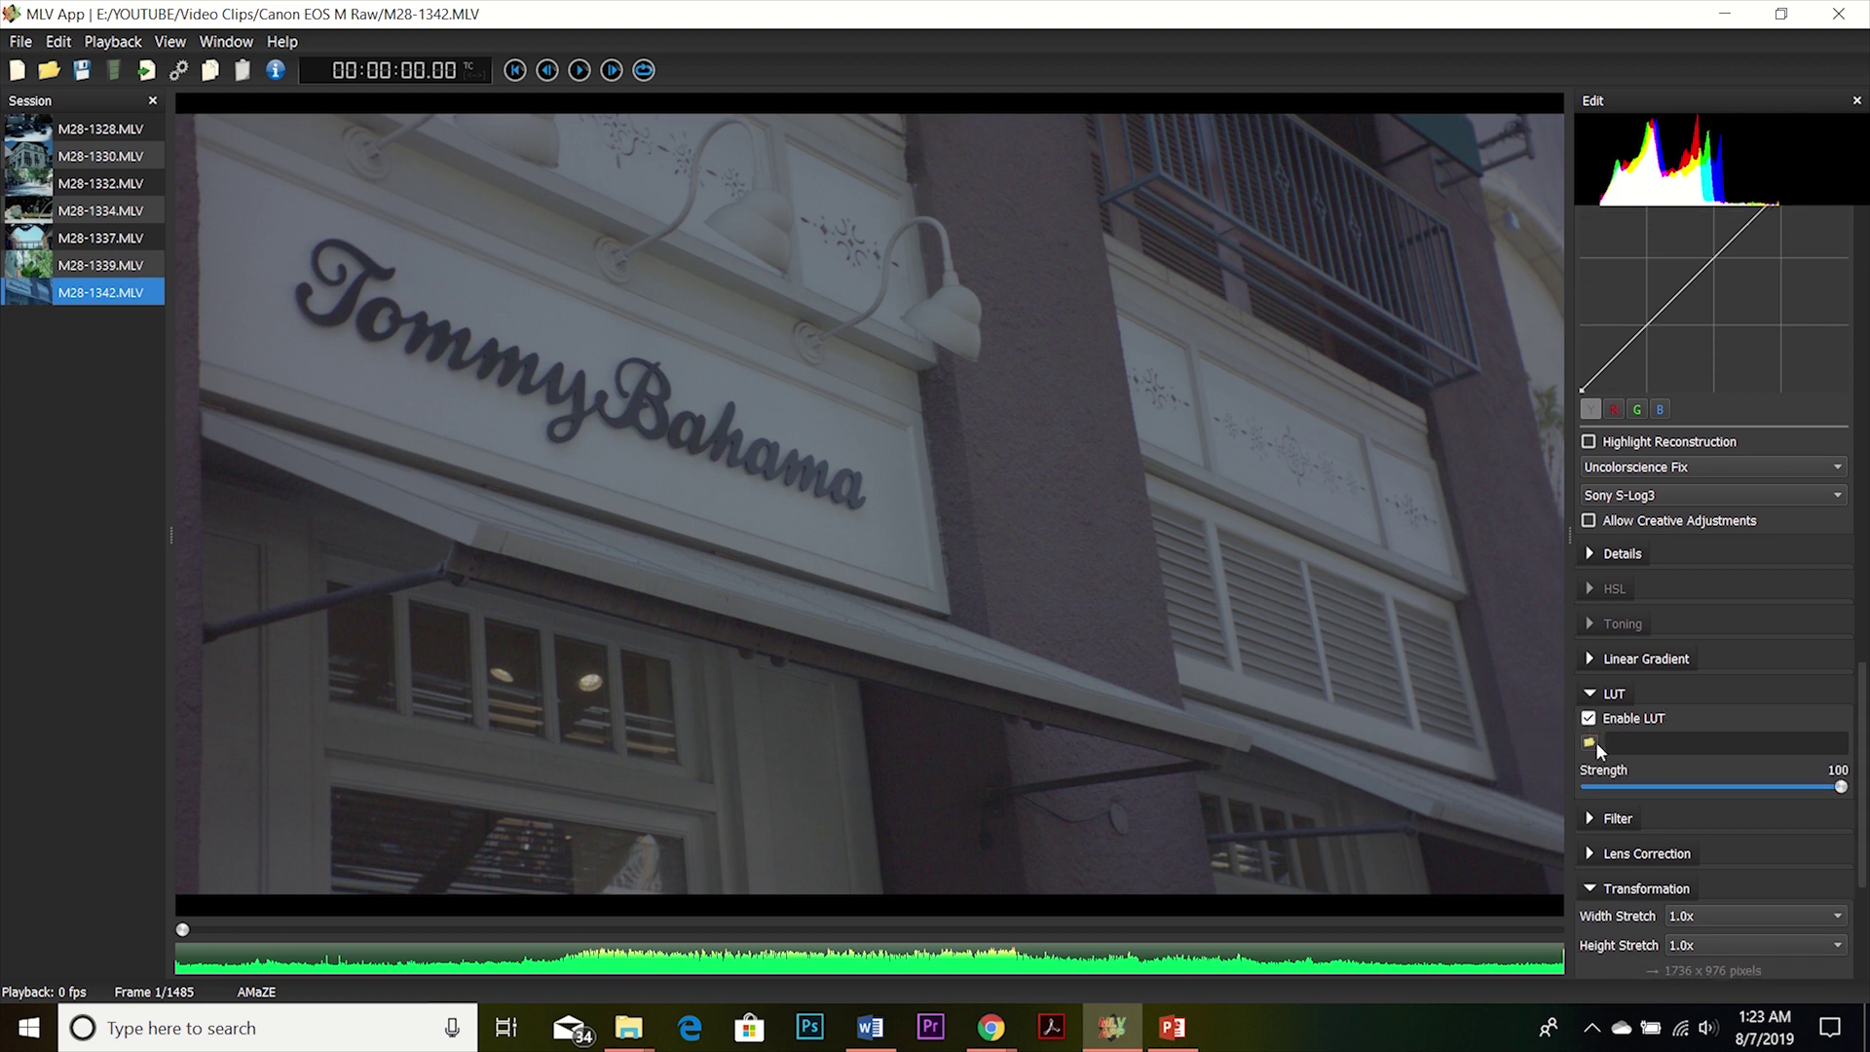
click(1593, 745)
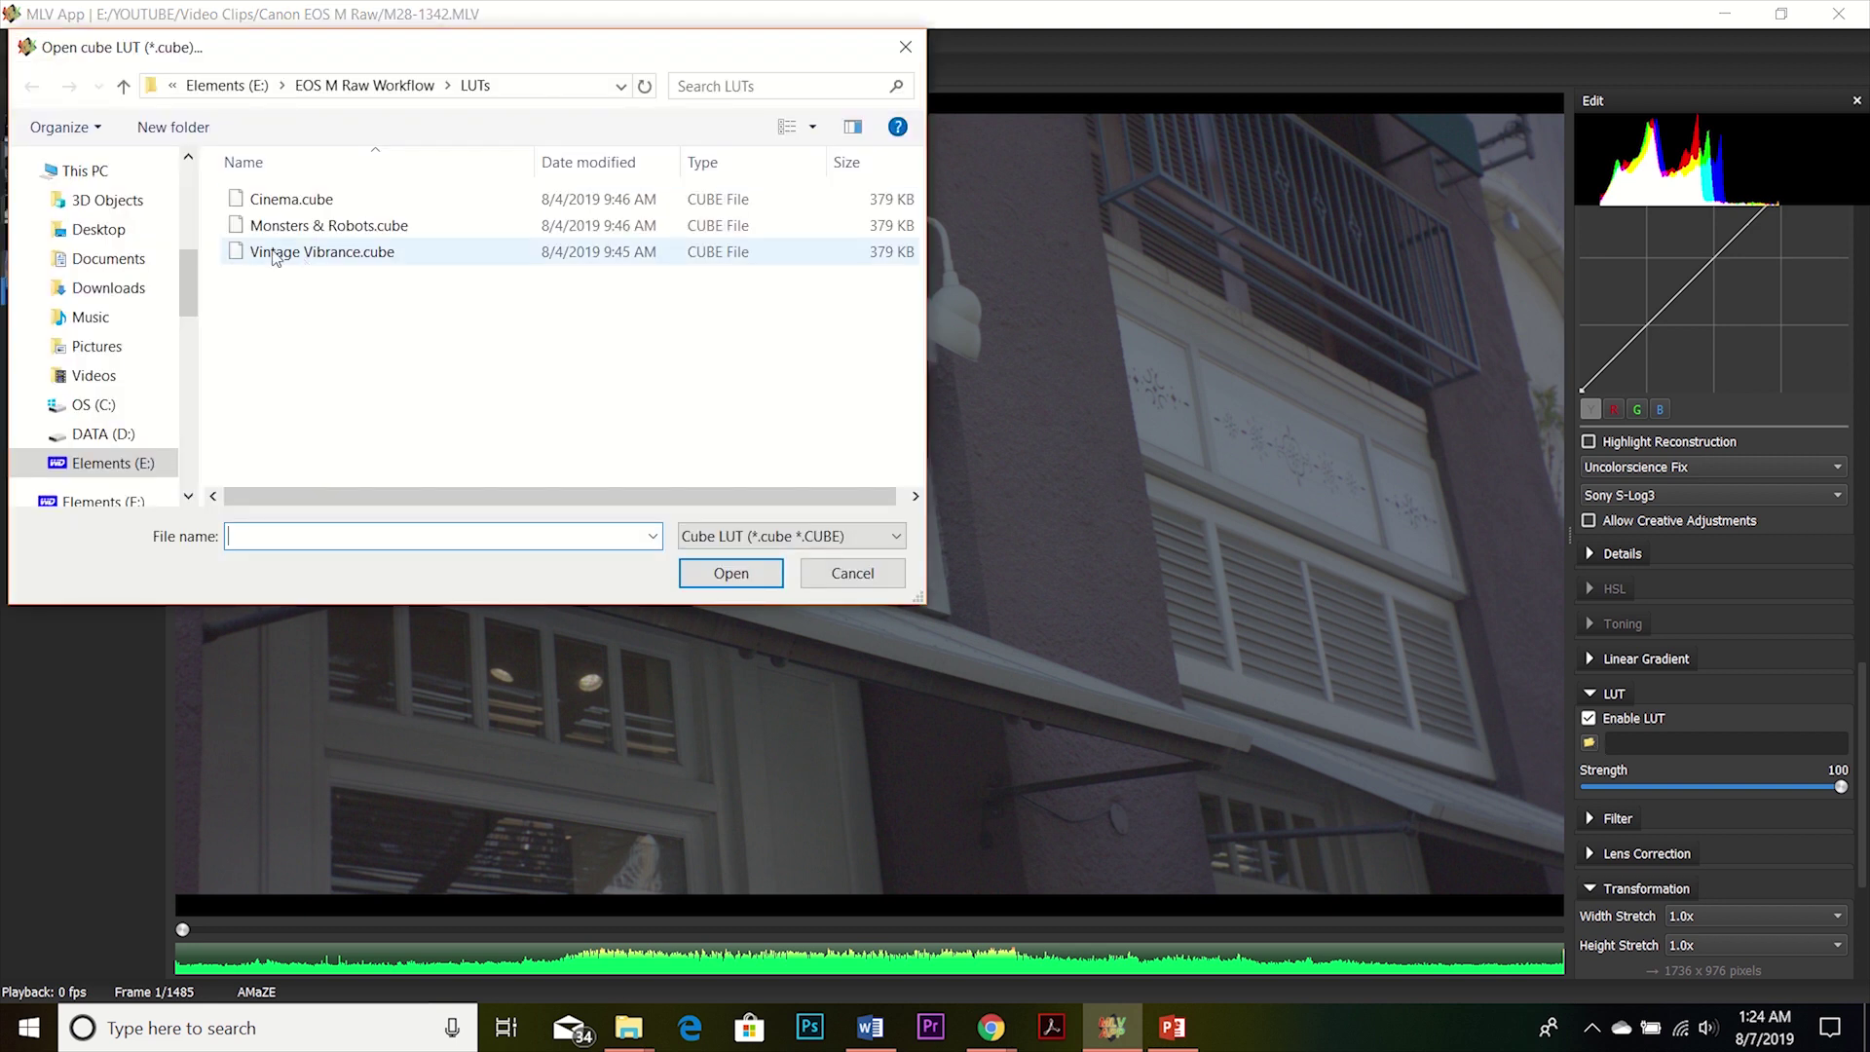
click(276, 255)
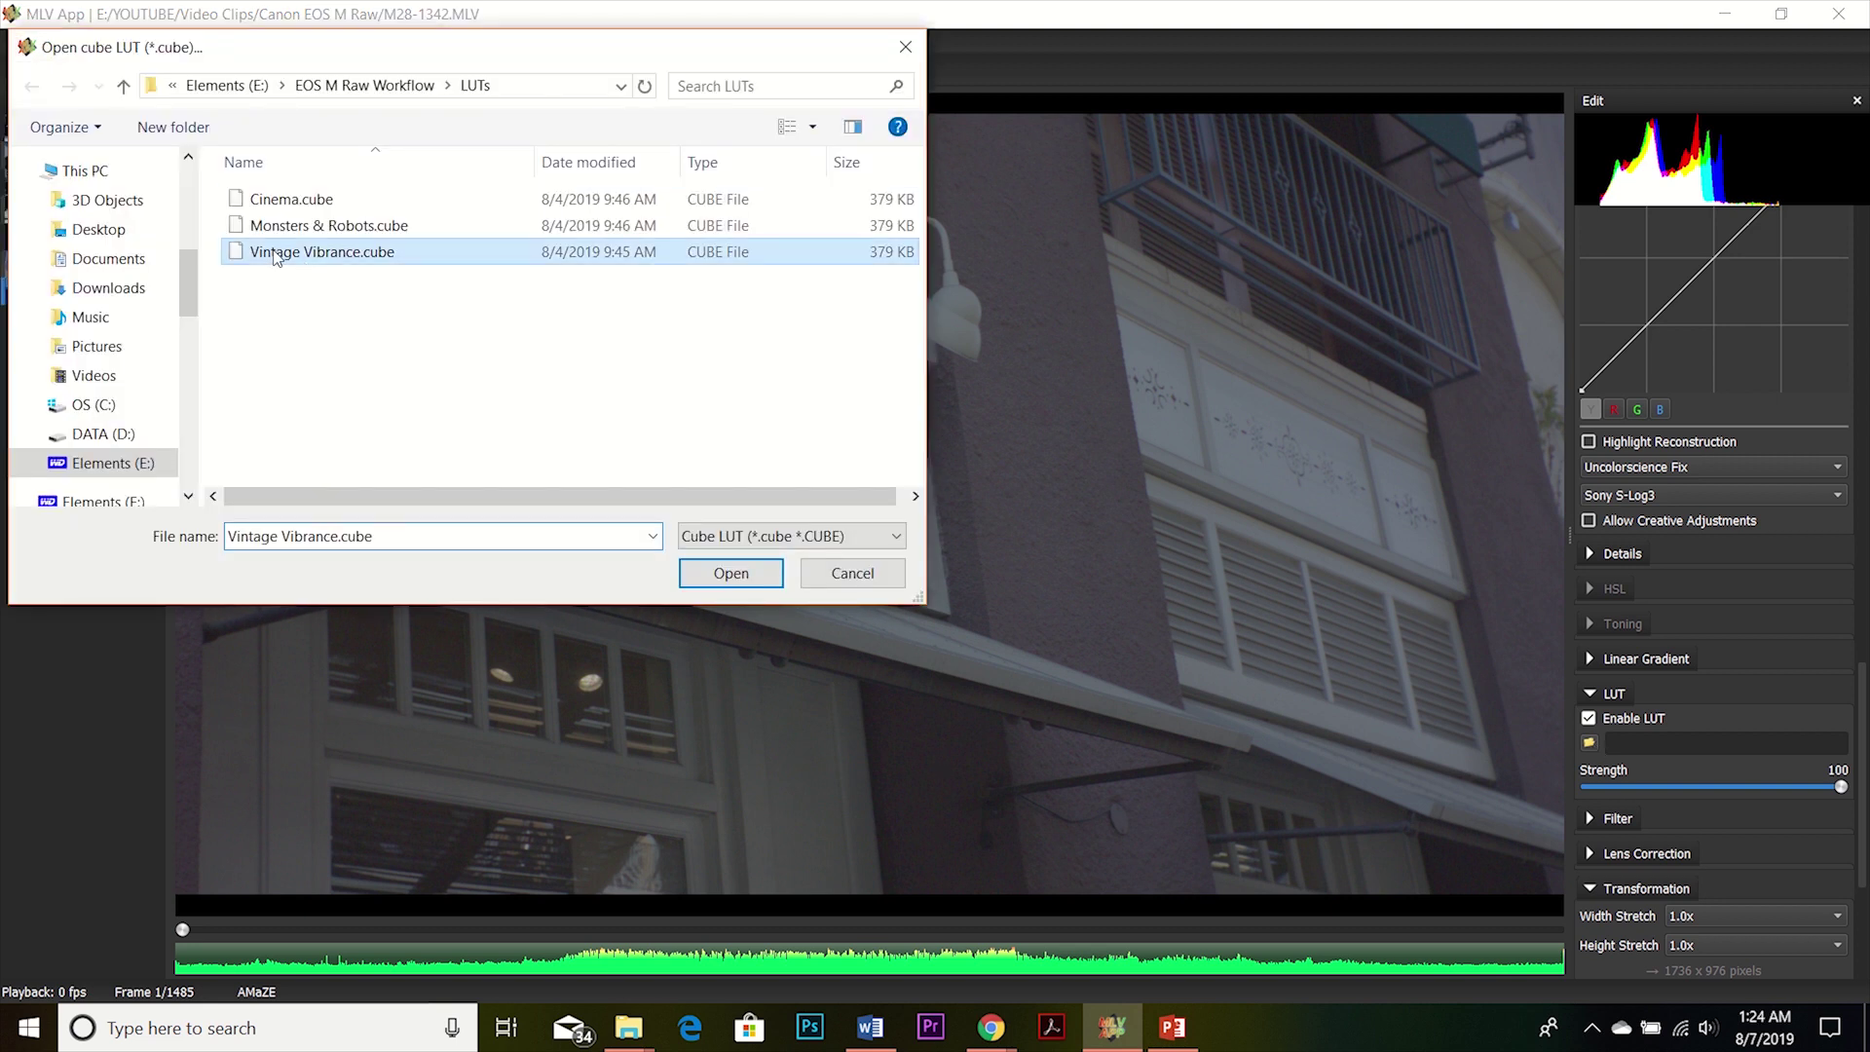
click(746, 582)
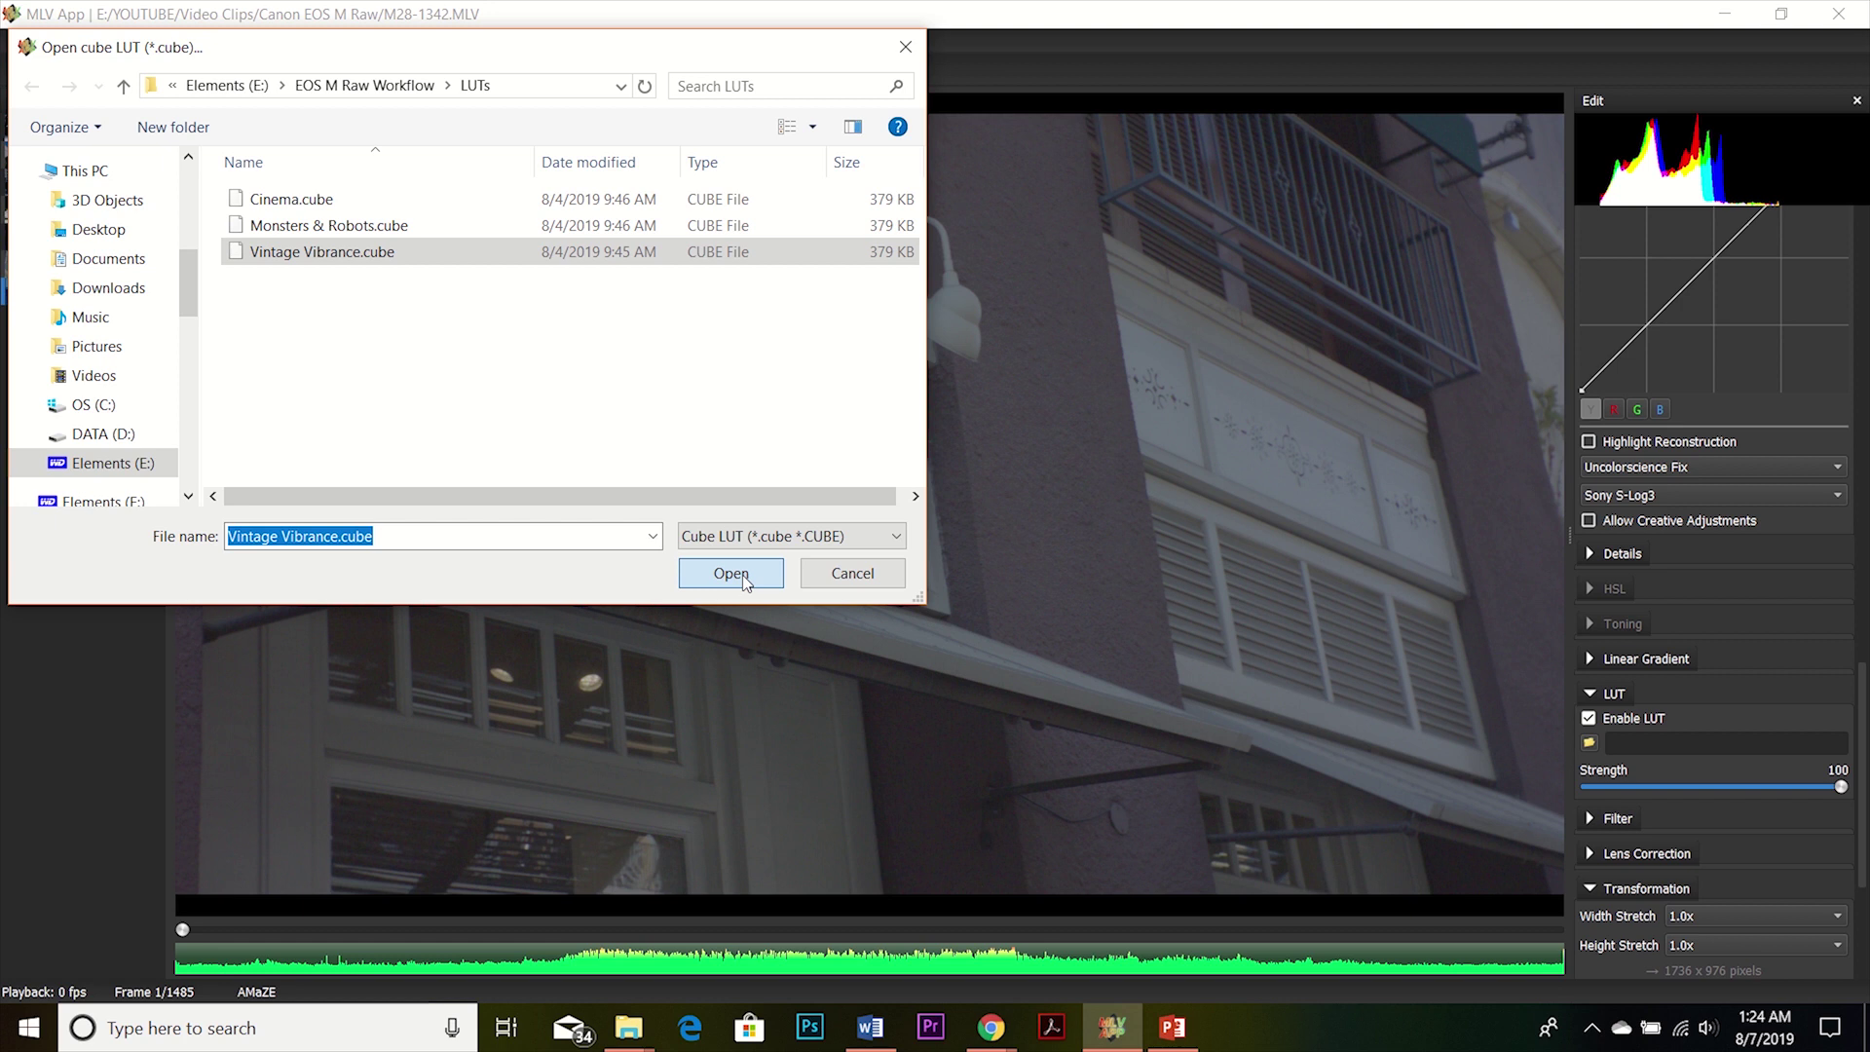
click(709, 577)
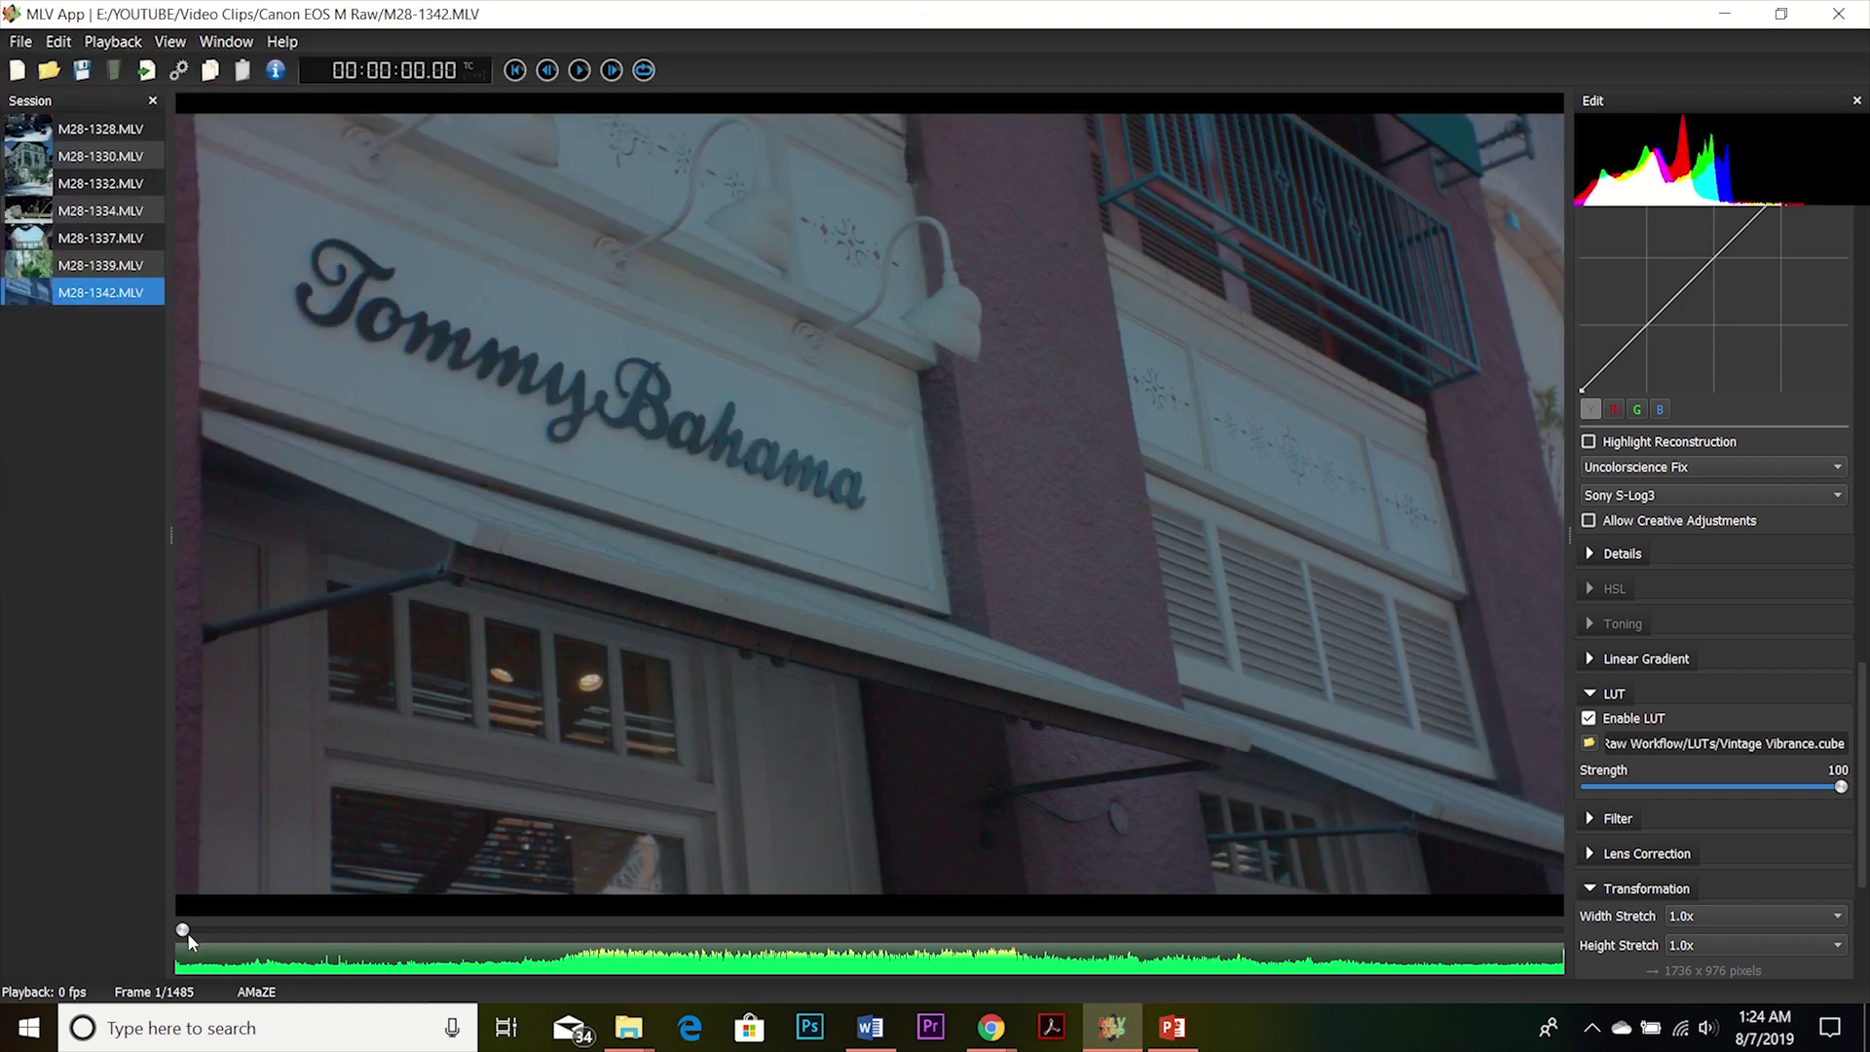
Play the graded clip and scrub ahead to the Hotel Valencia facade.
drag(185, 935, 494, 939)
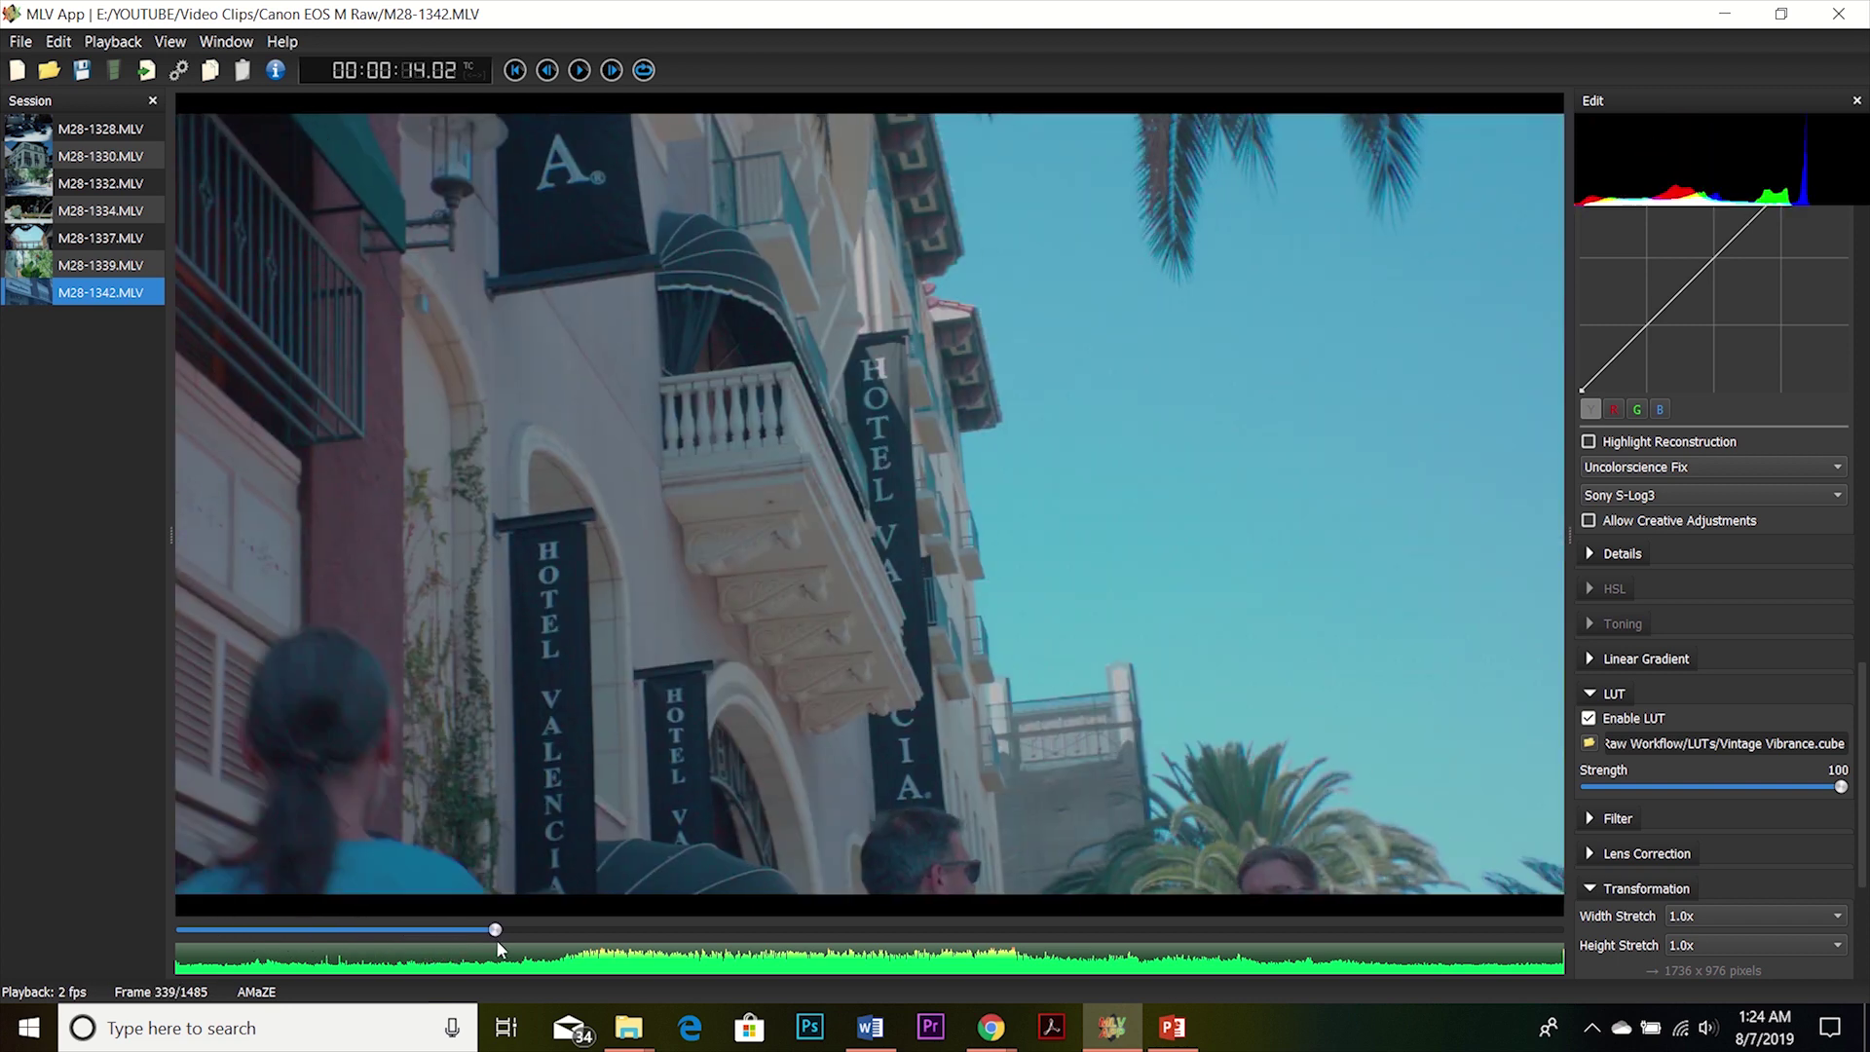
key(space)
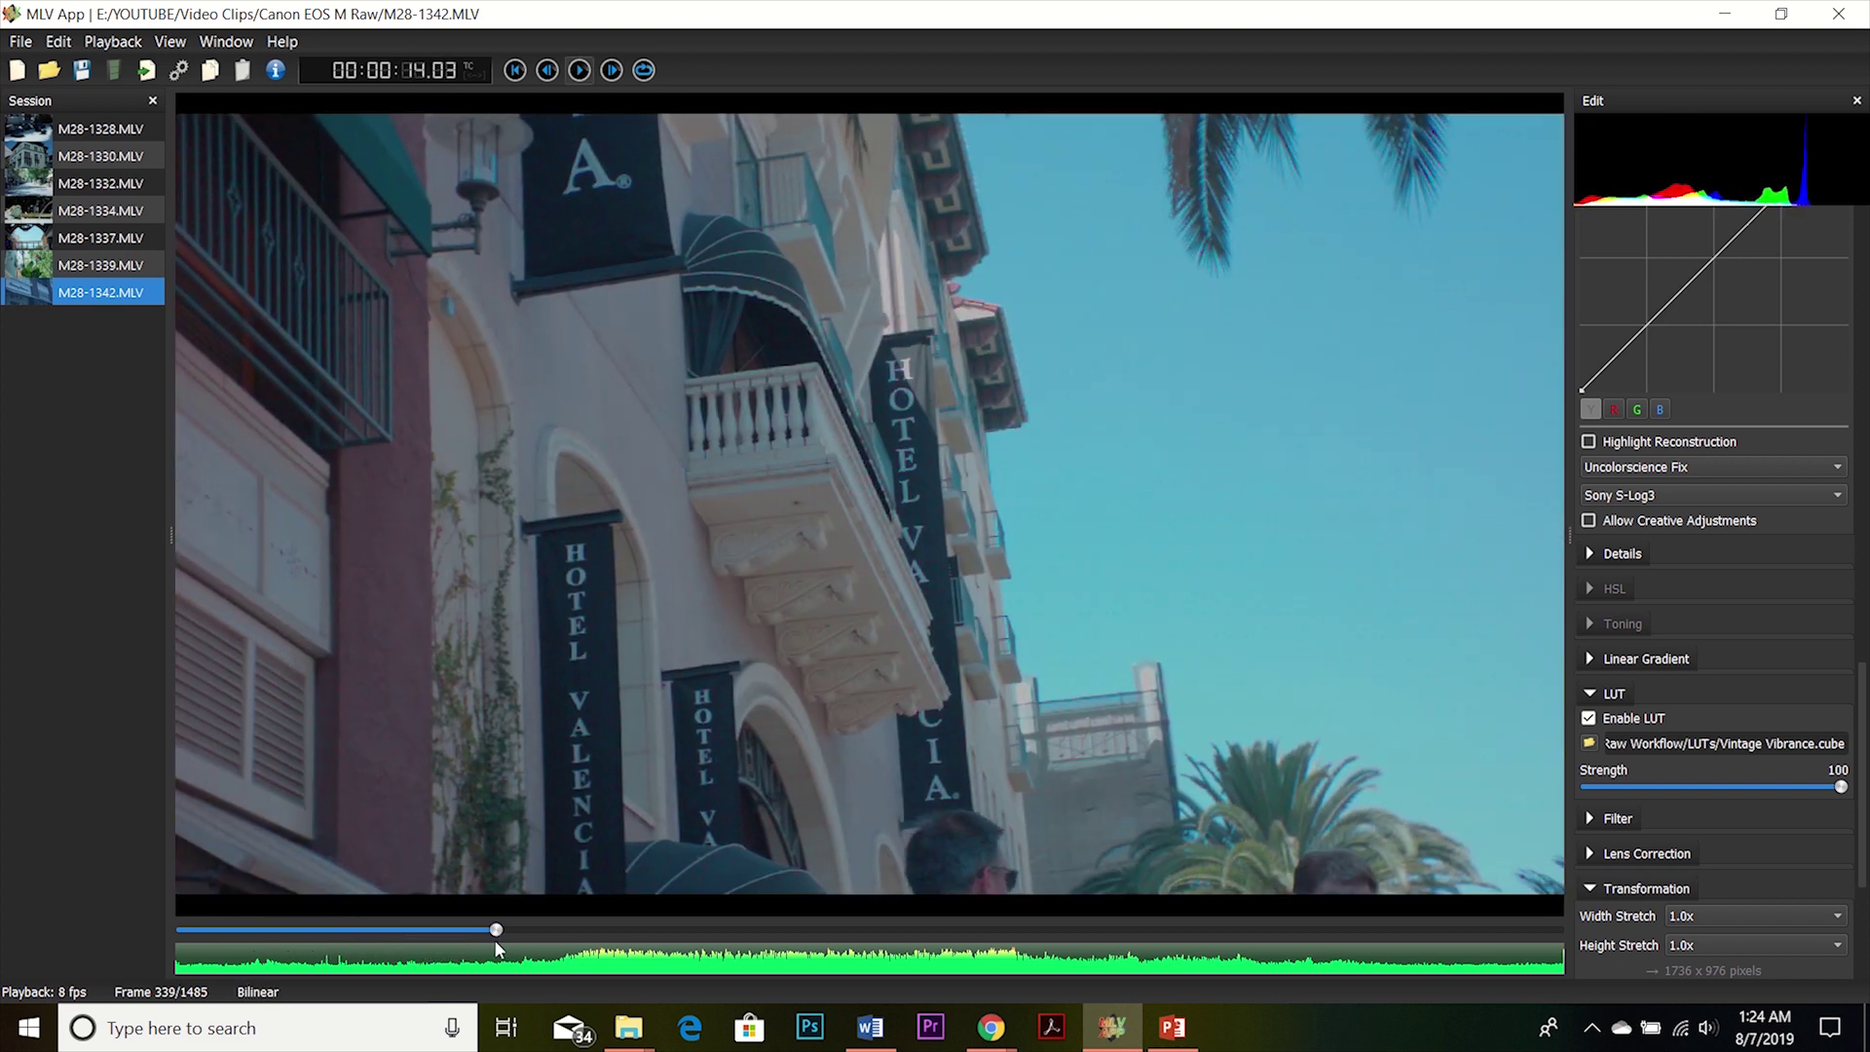
drag(497, 950, 999, 938)
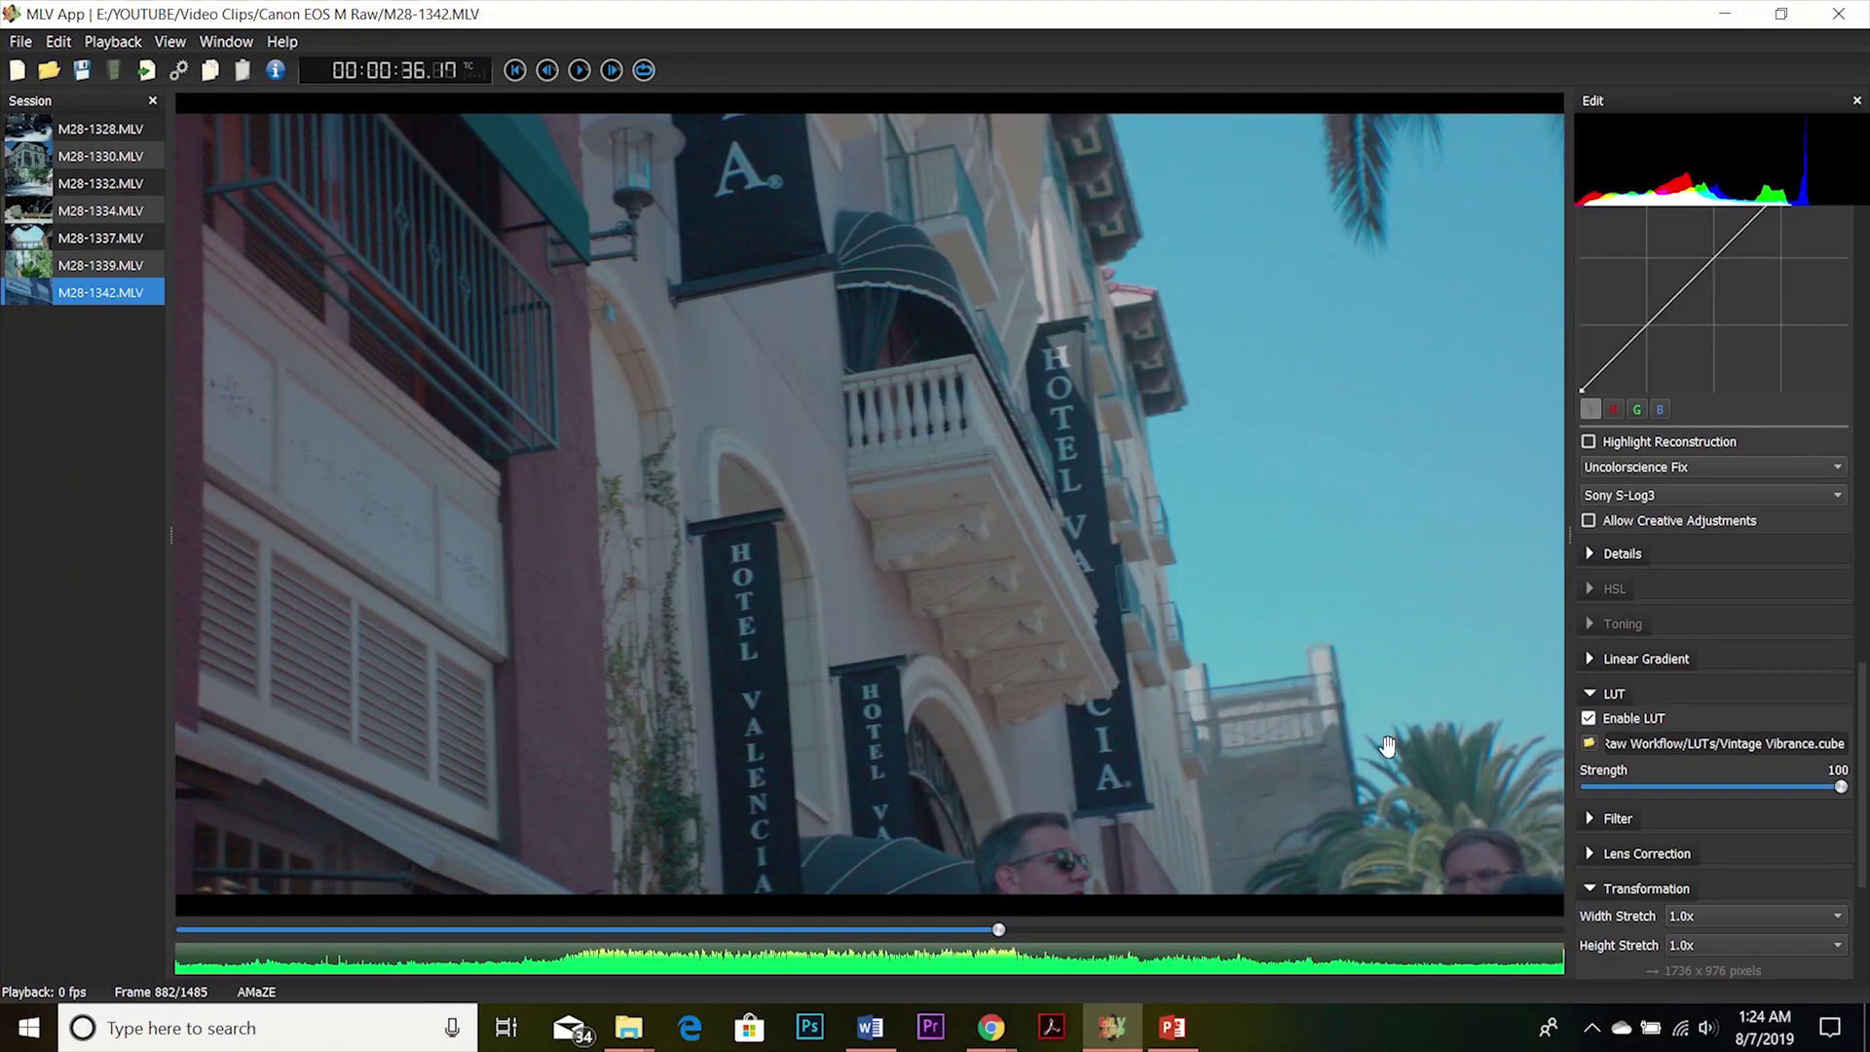
Adjust LUT strength, set exposure to -0.35 on the Tommy Bahama shot, and disable creative adjustments.
mouse_move(1841, 787)
mouse_down()
mouse_move(1642, 797)
mouse_move(1855, 807)
mouse_up()
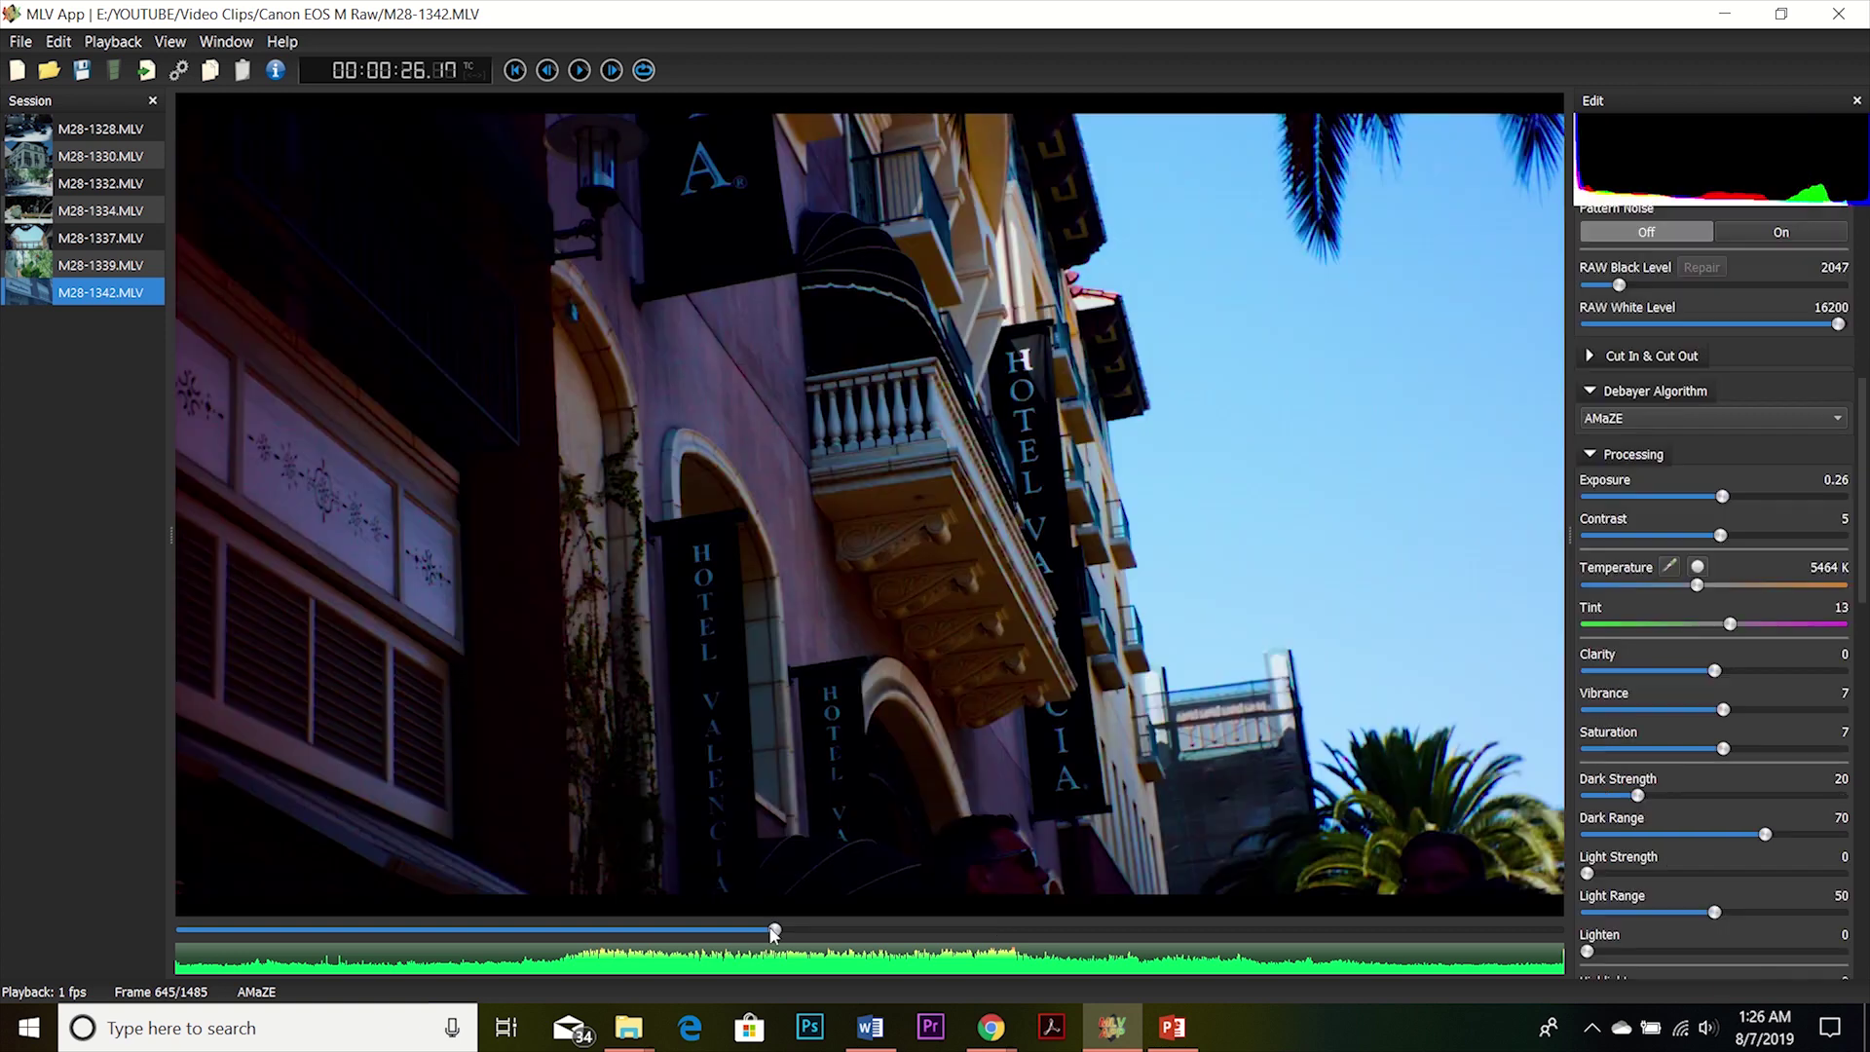
drag(772, 929, 597, 933)
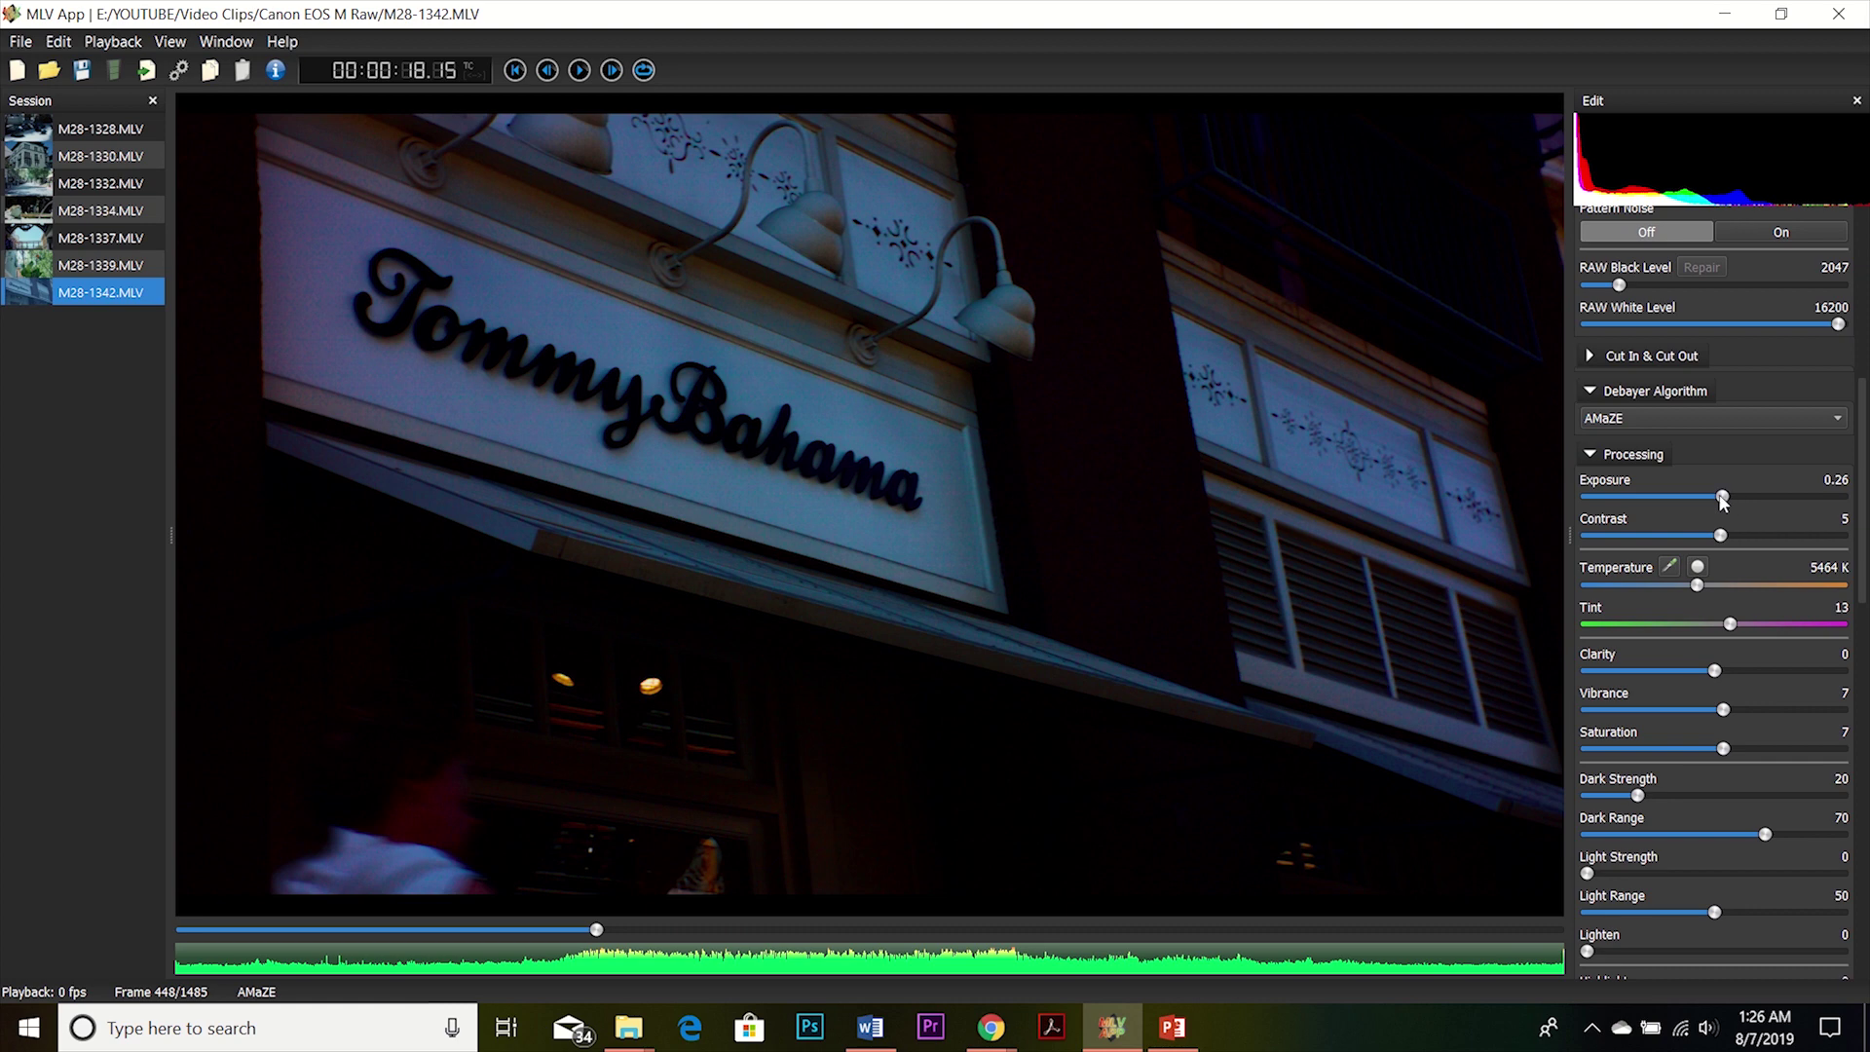
mouse_move(1722, 496)
mouse_down()
mouse_move(1836, 513)
mouse_move(1721, 503)
mouse_up()
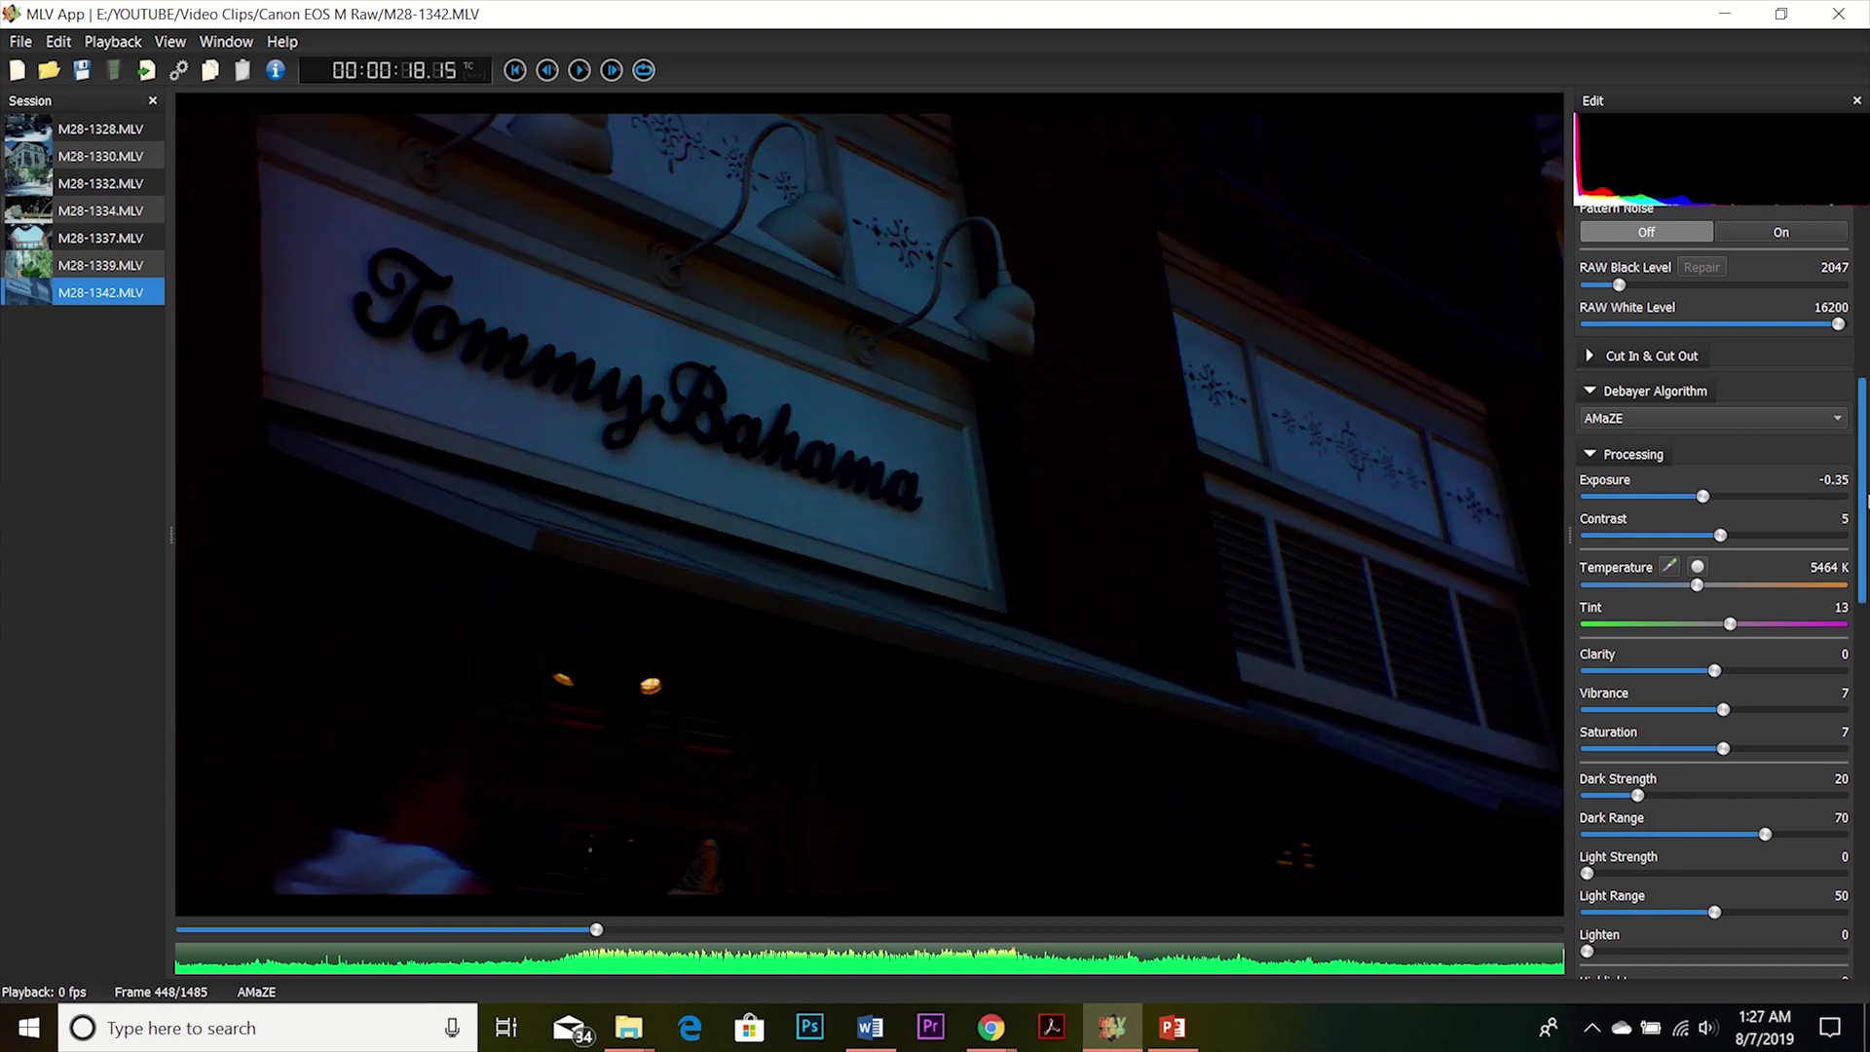
drag(1864, 507, 1863, 745)
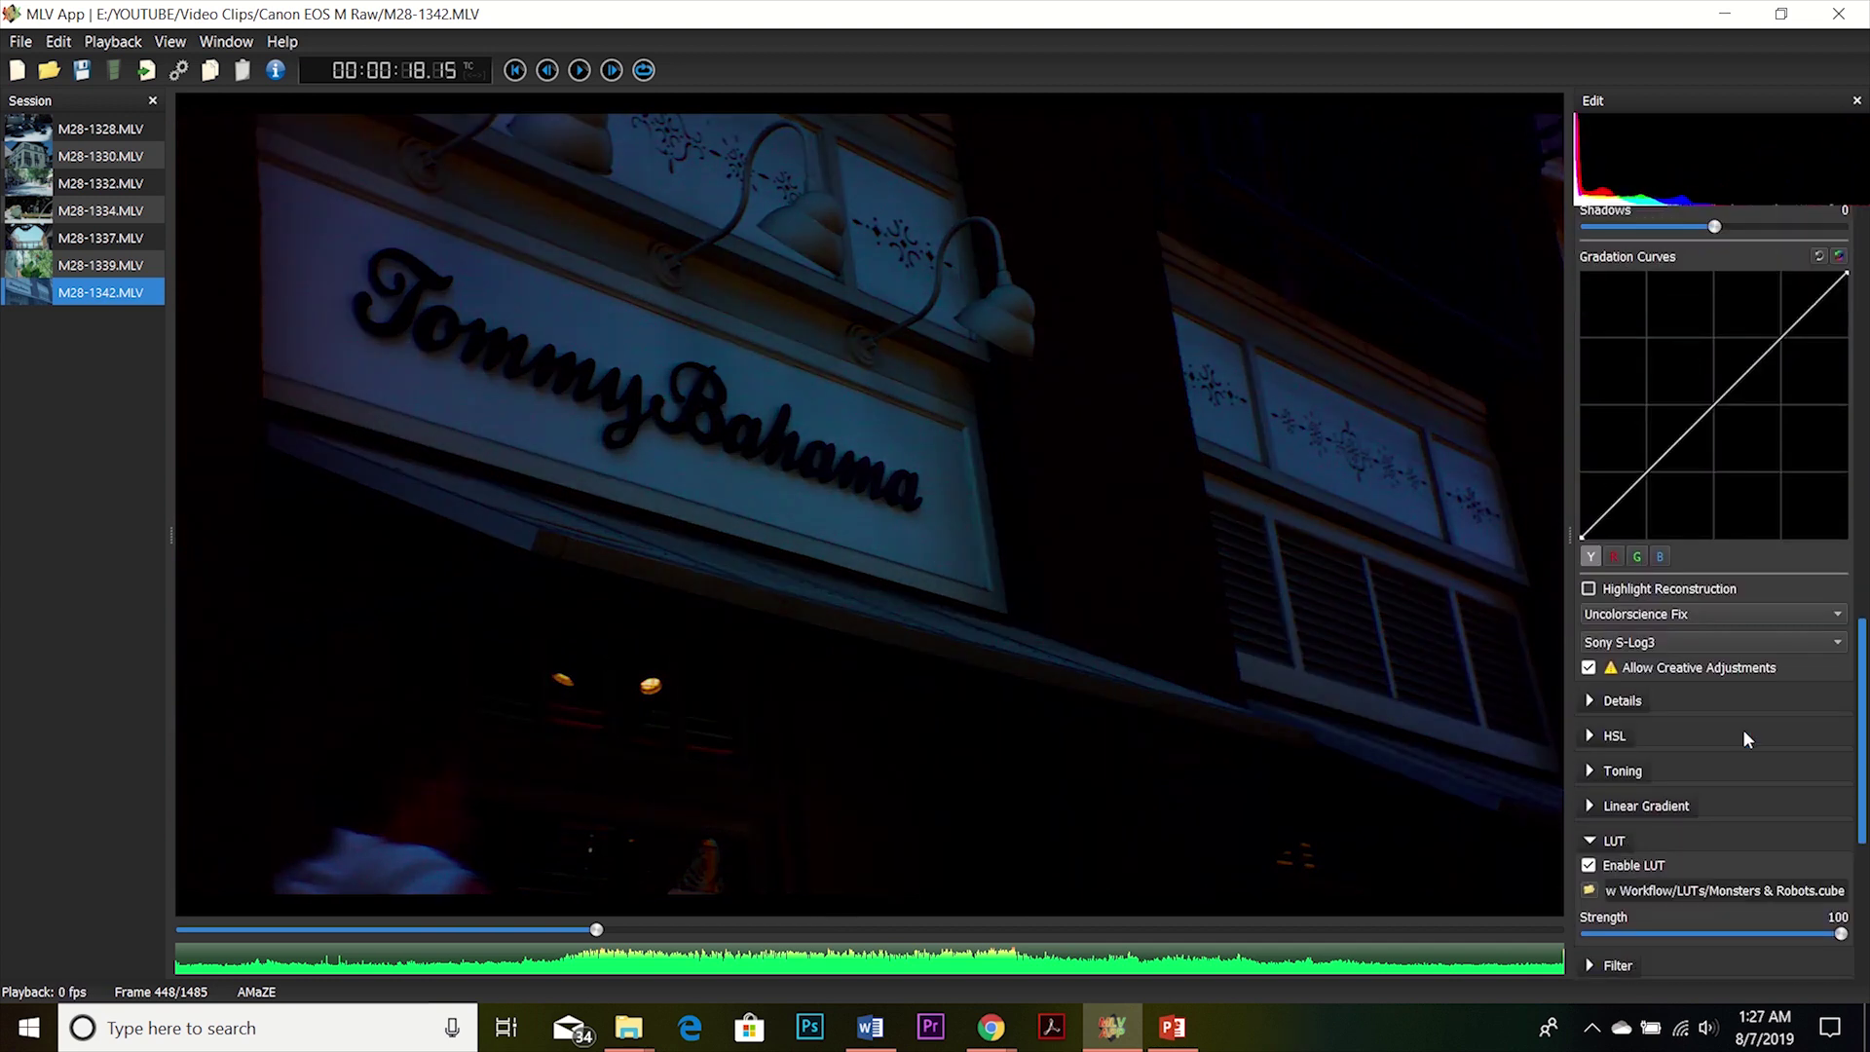
click(1590, 668)
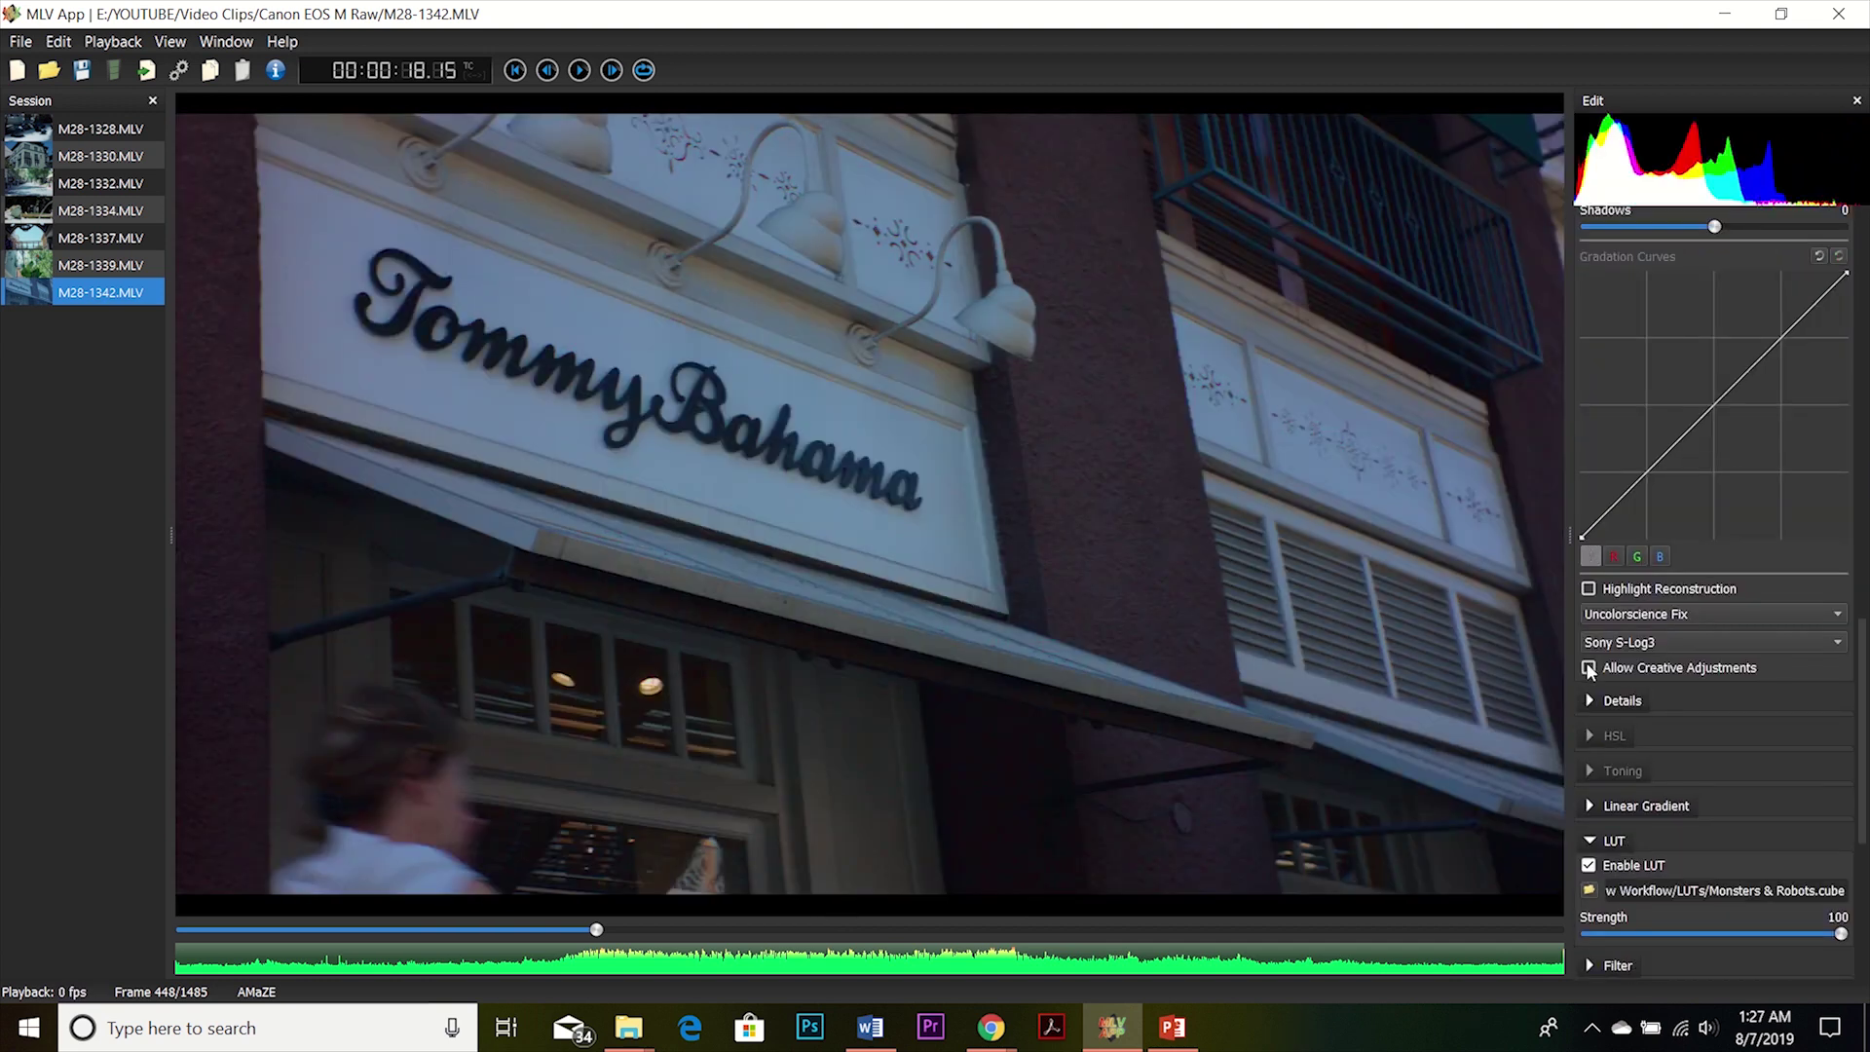
Swap the clip's LUT to Cinema.cube via the Open cube LUT dialog.
click(1589, 890)
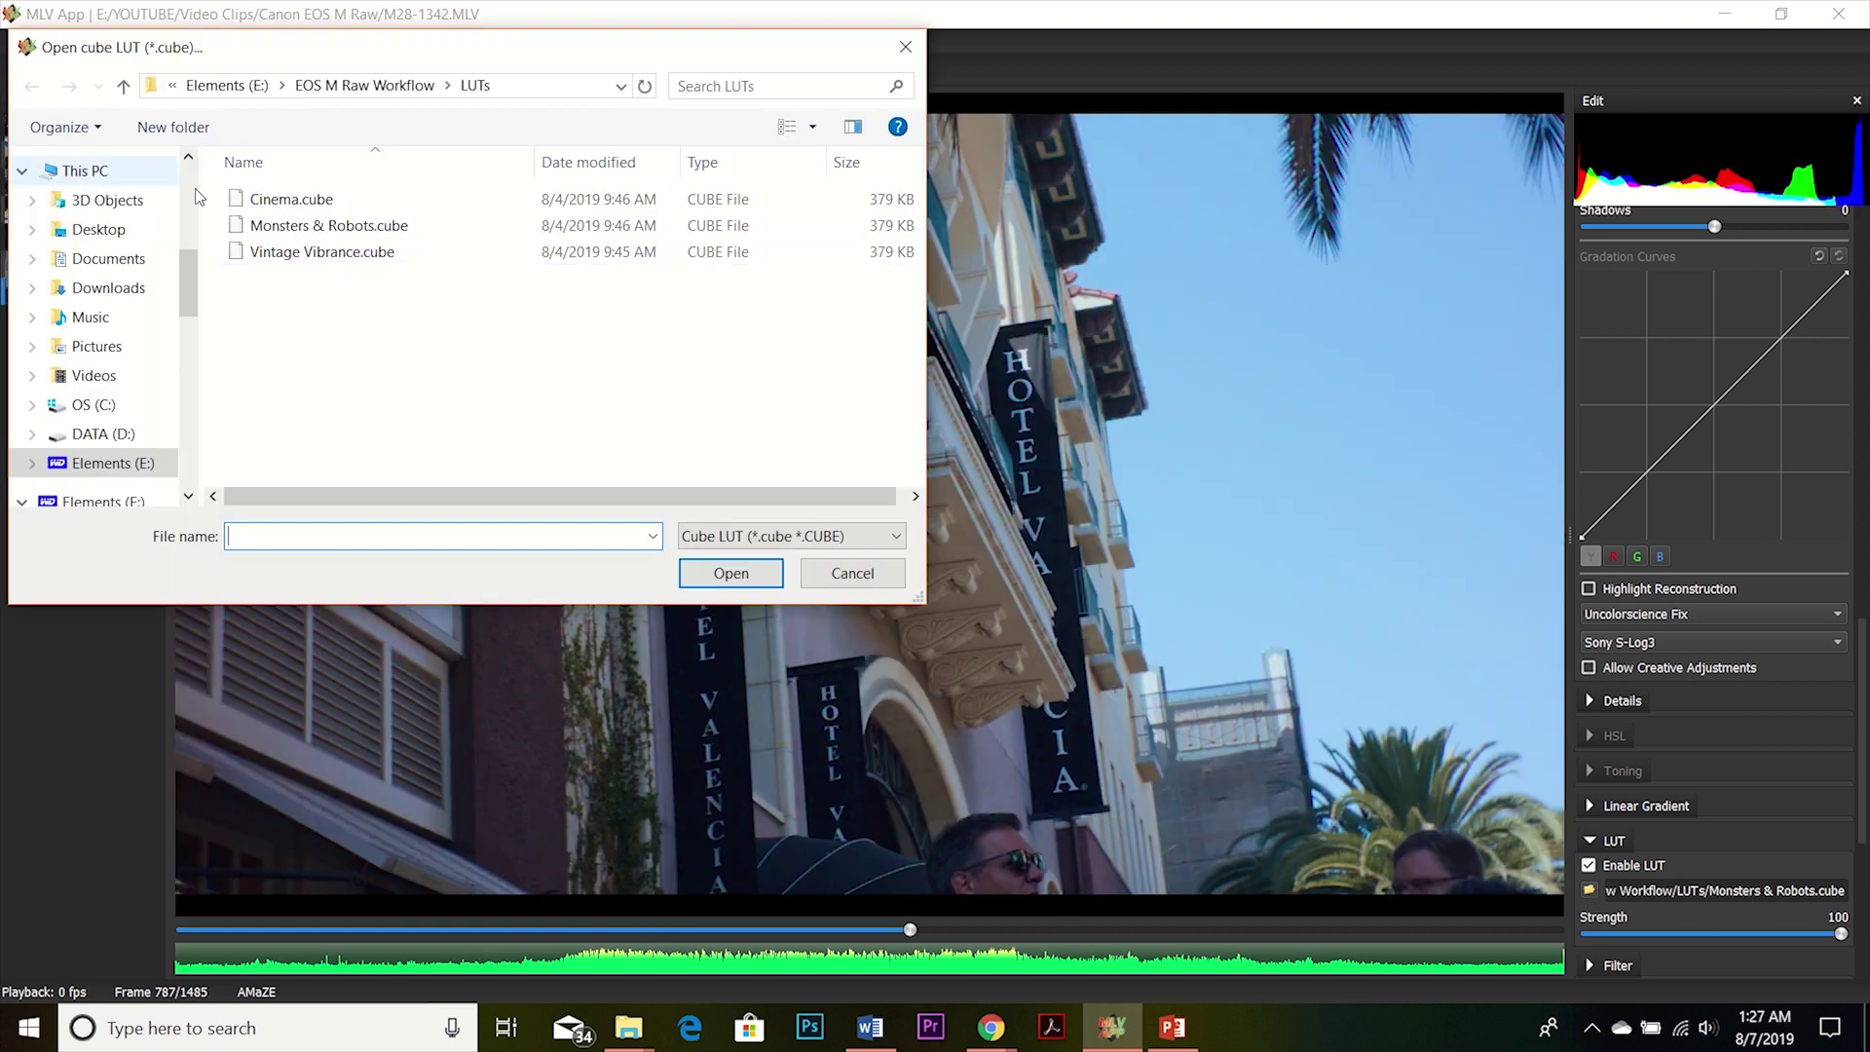
click(252, 199)
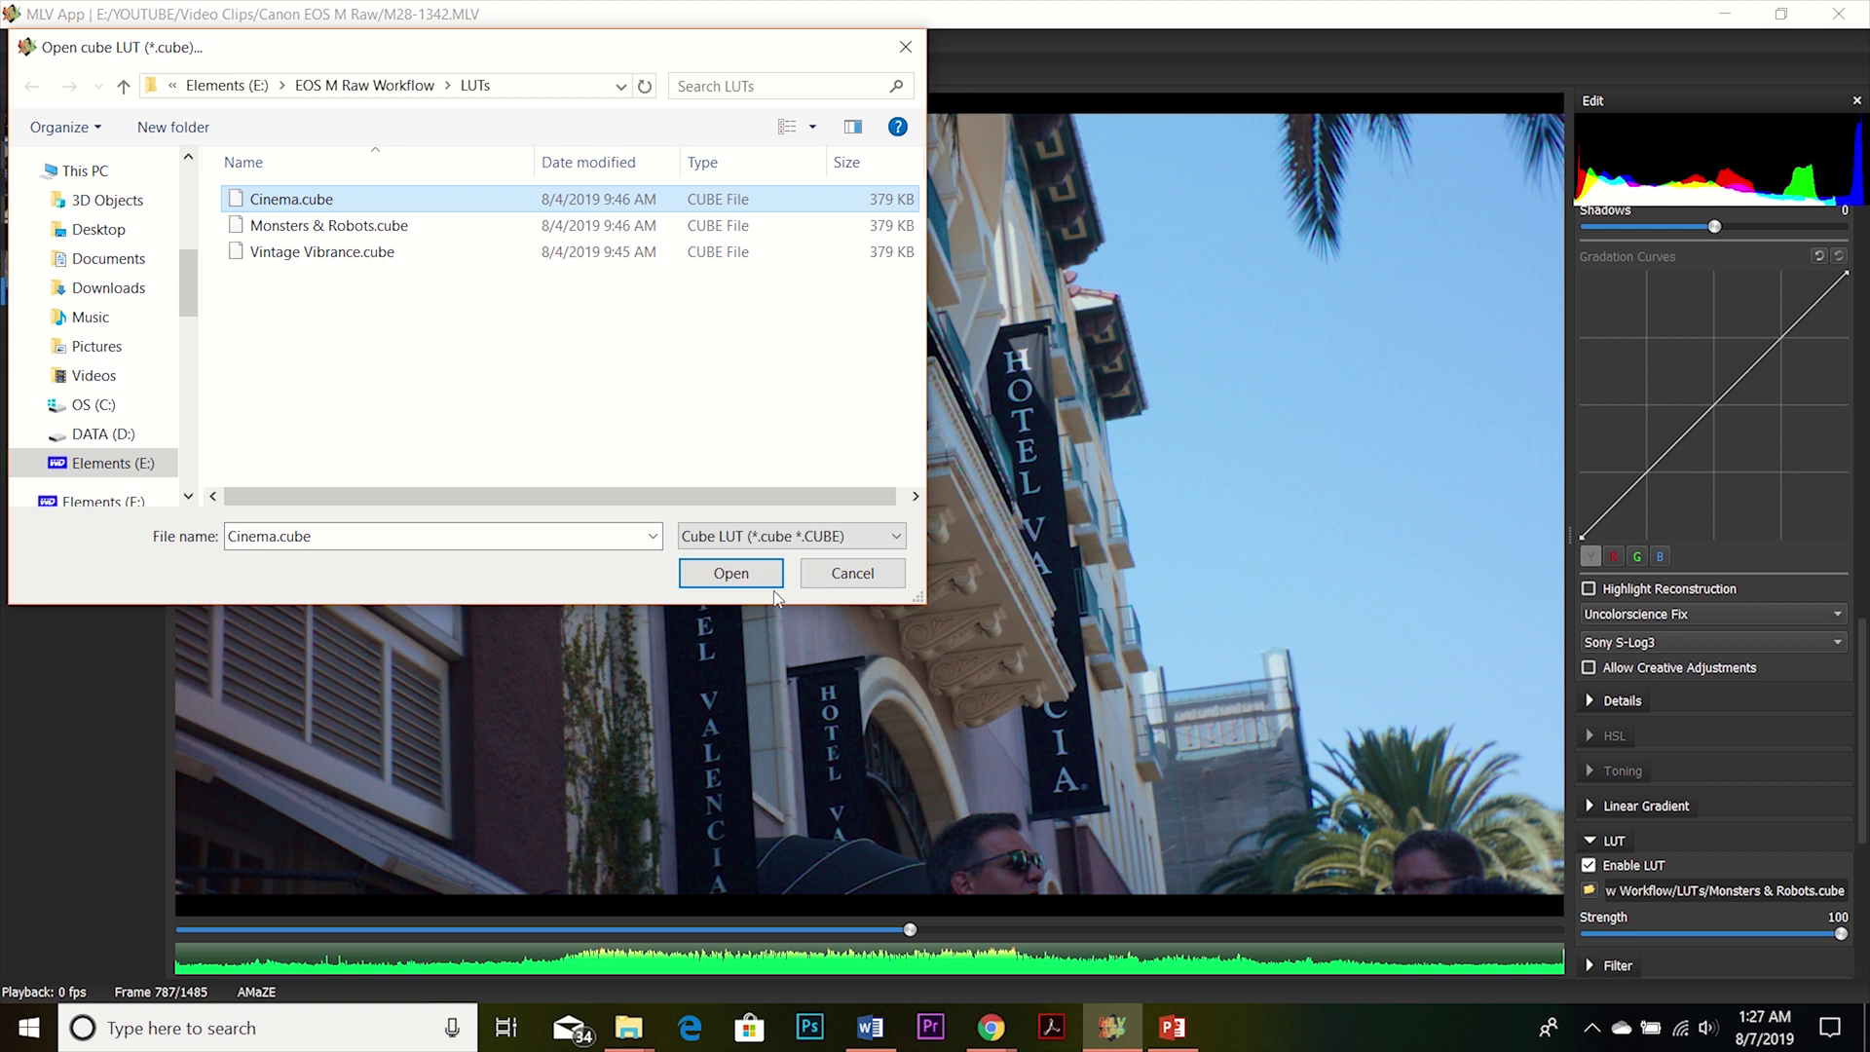
click(750, 575)
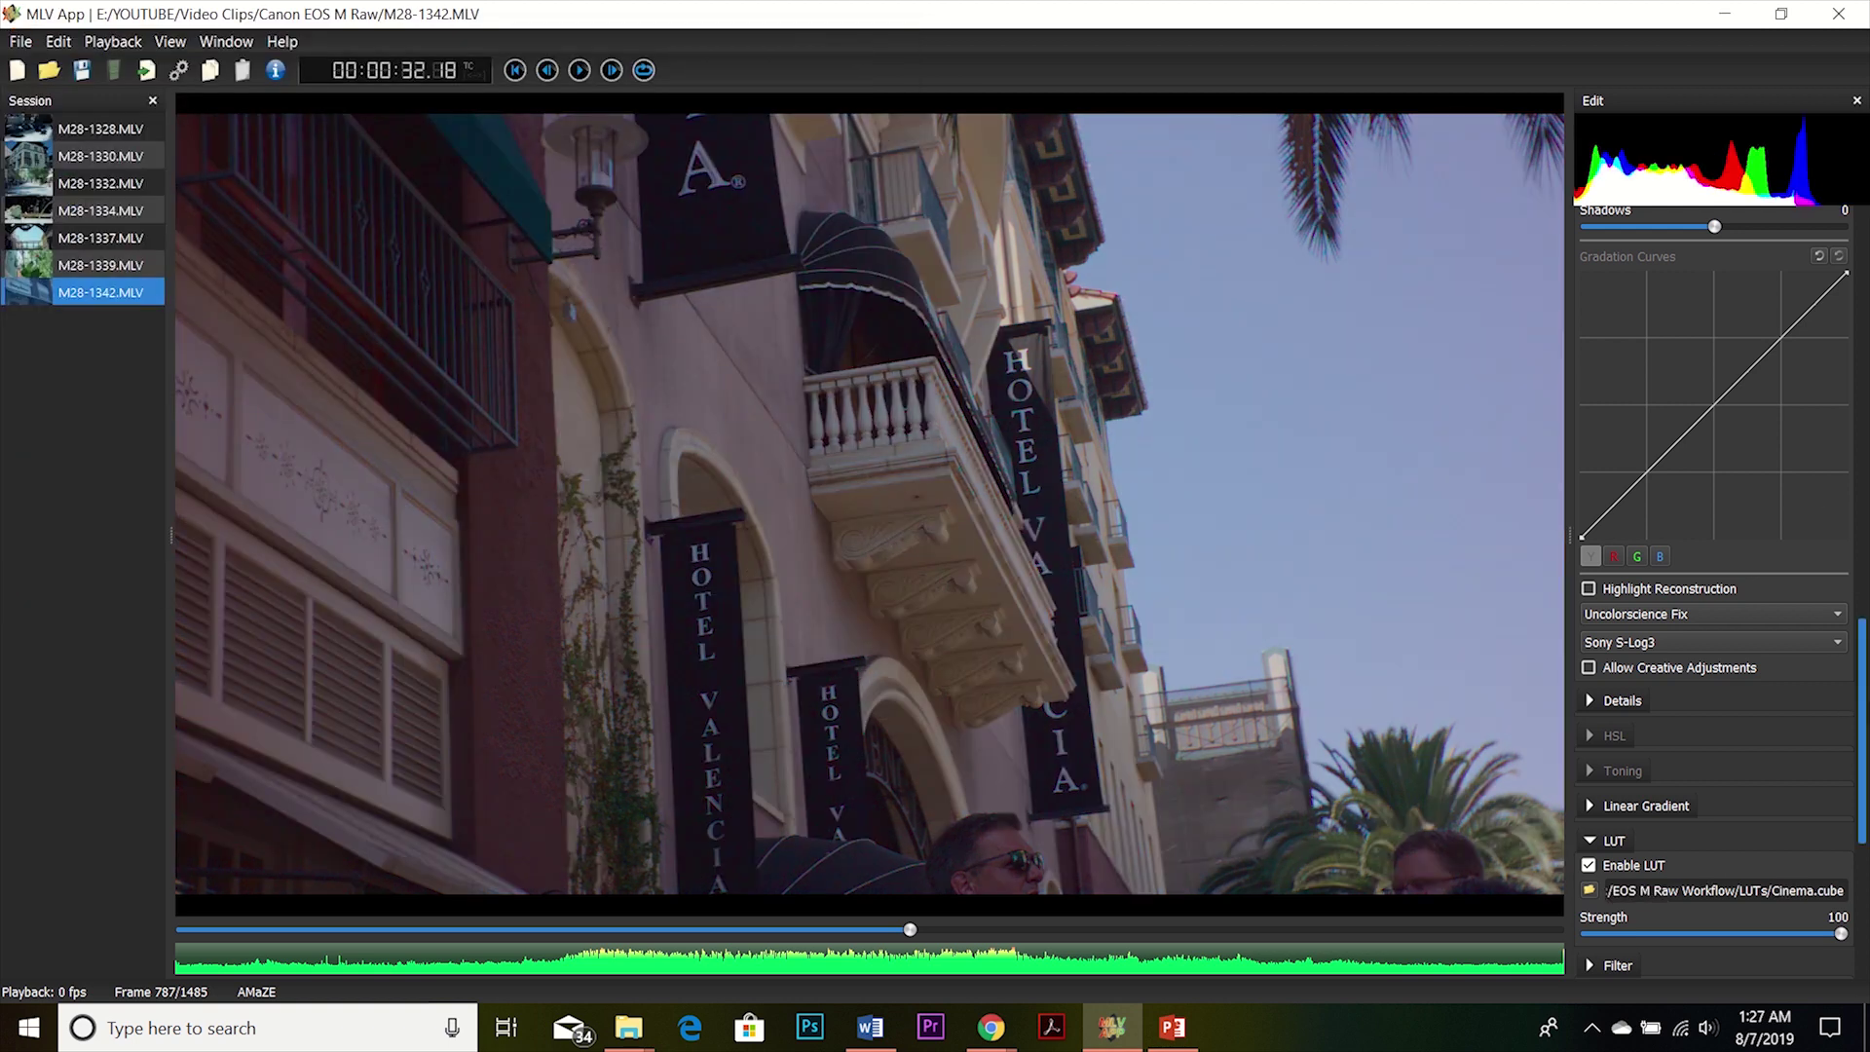
scroll(1850, 705, up, 10)
Set exposure to 0.38 and tint to -14, then re-enable Allow Creative Adjustments.
scroll(1763, 477, up, 2)
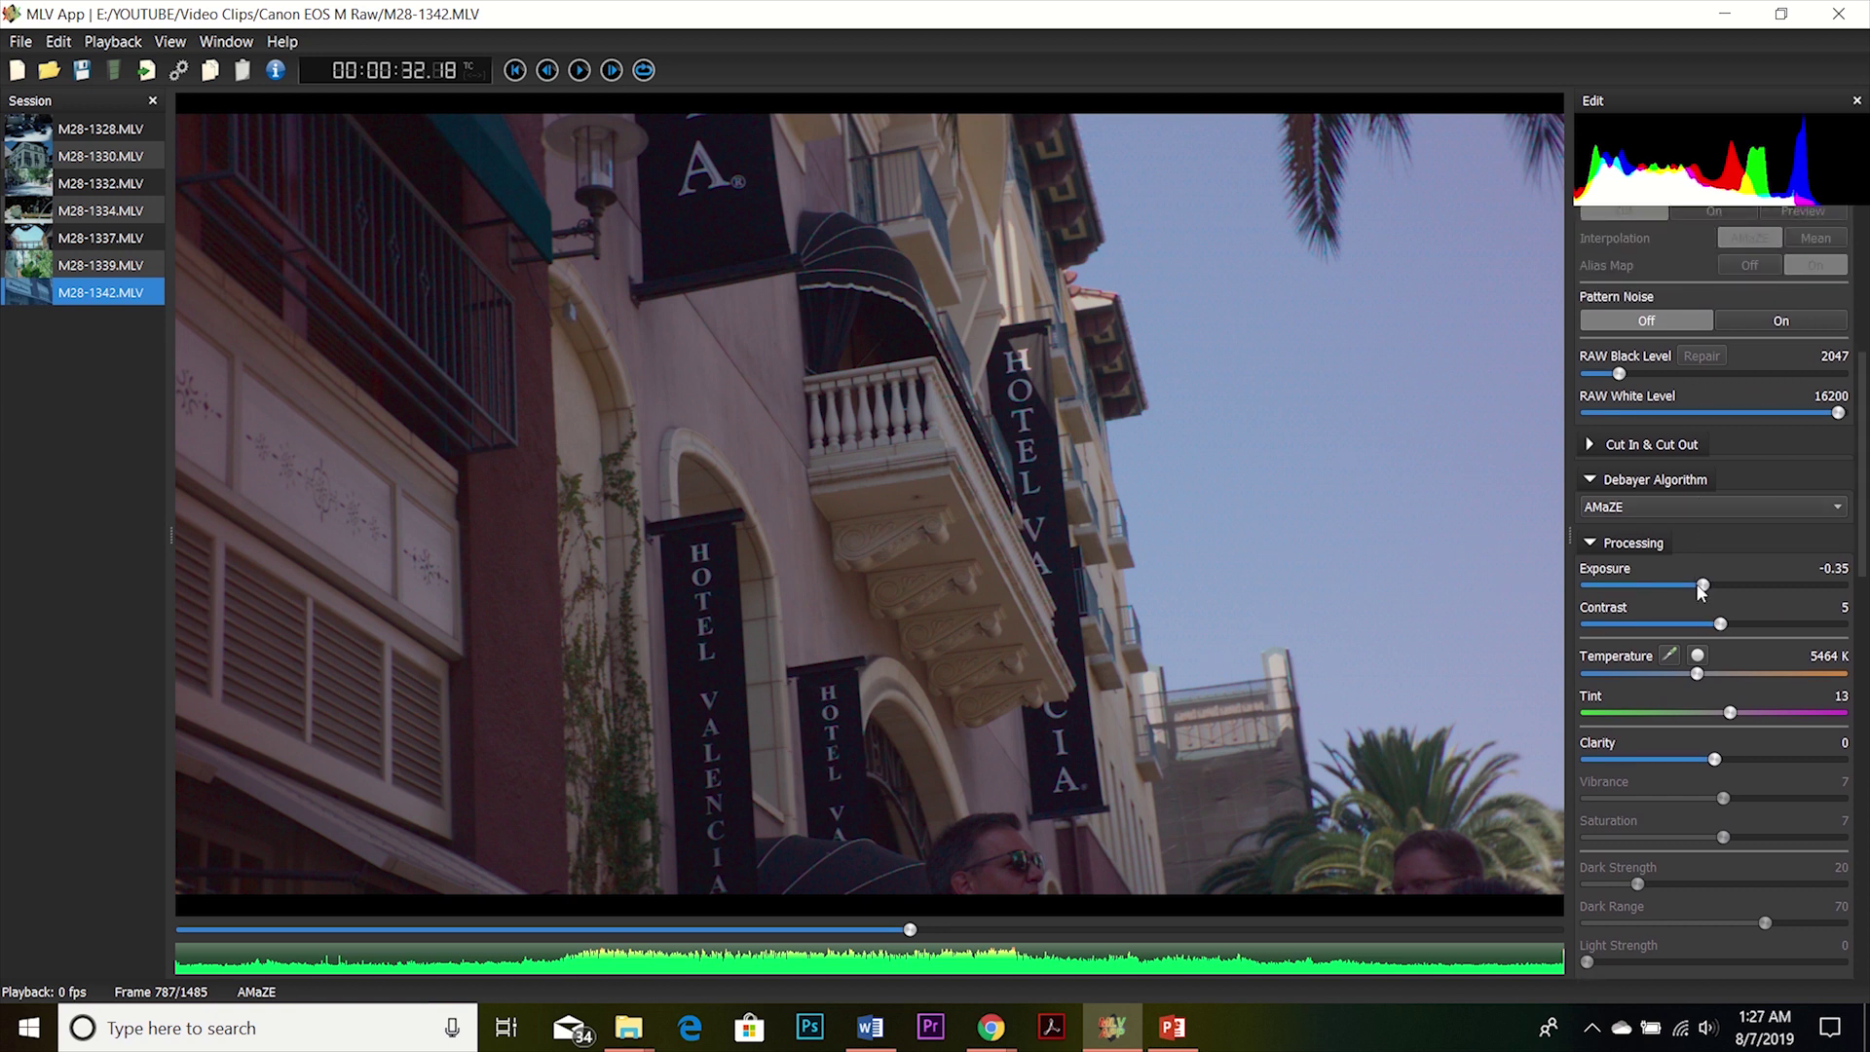
drag(1703, 586, 1694, 634)
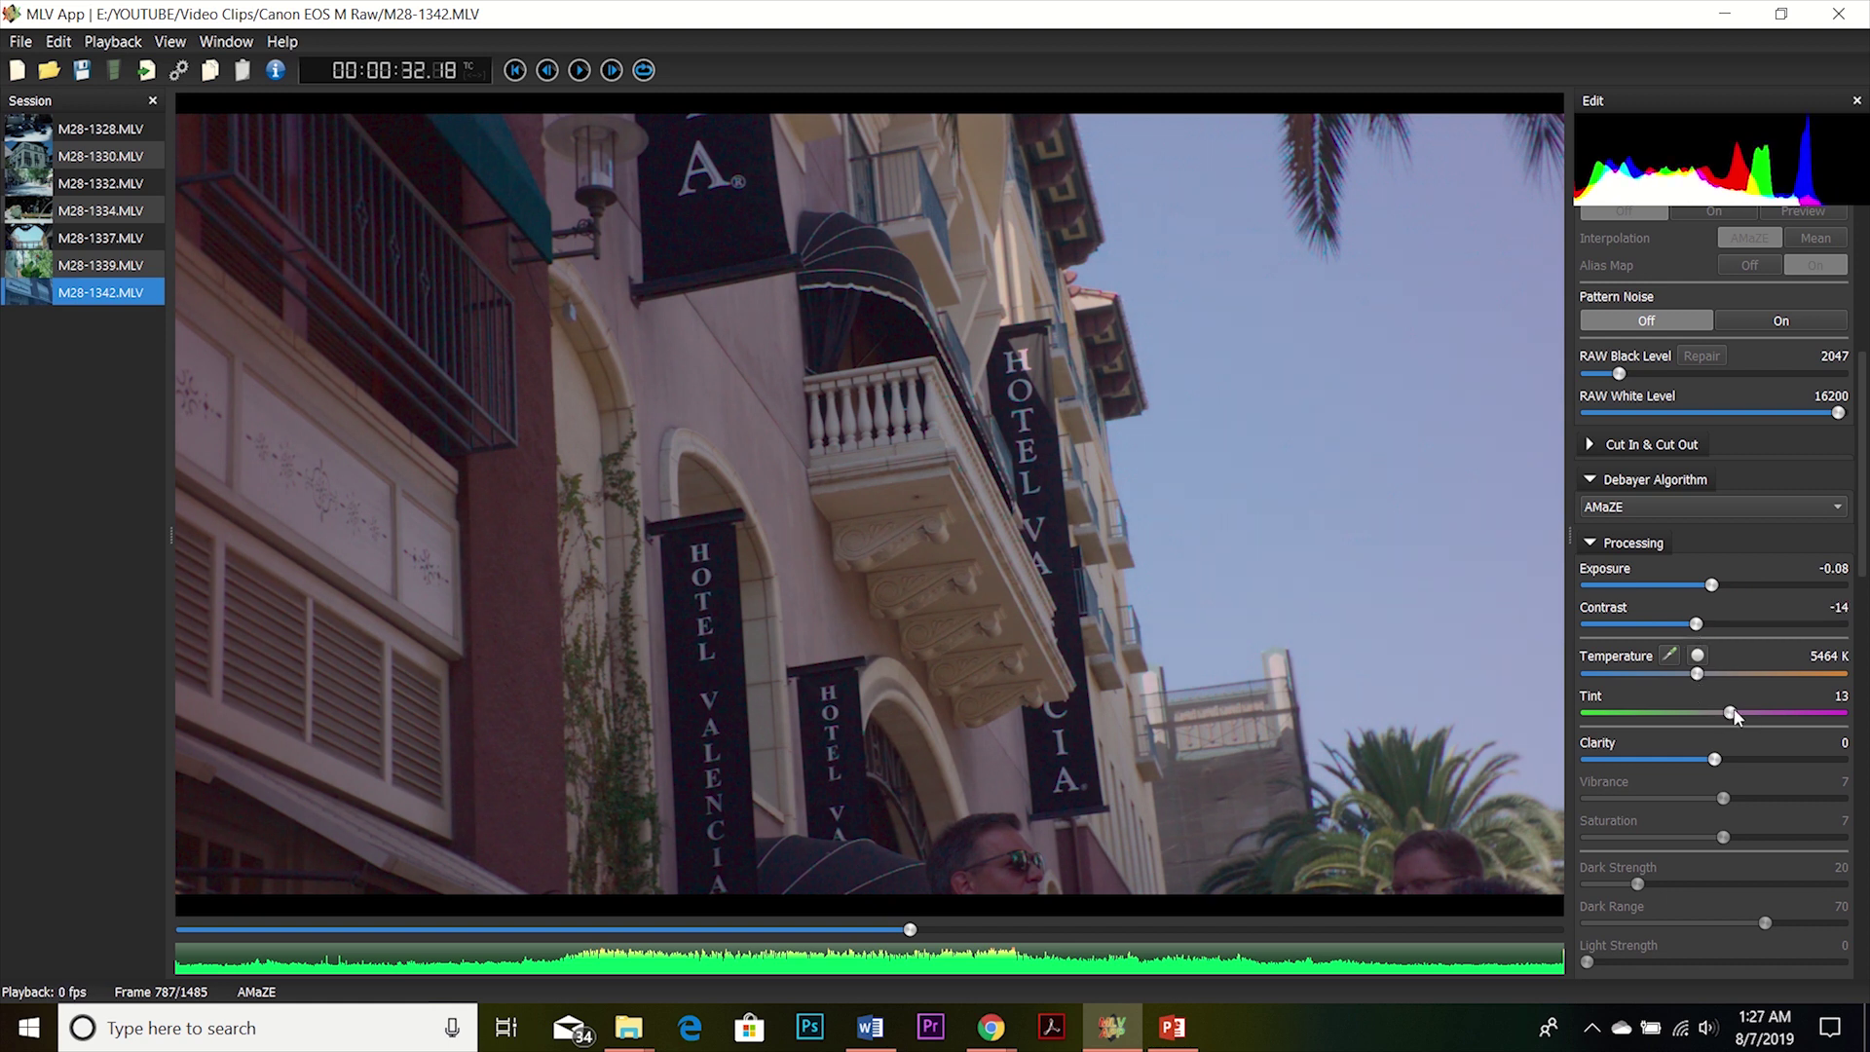
drag(1730, 714, 1696, 714)
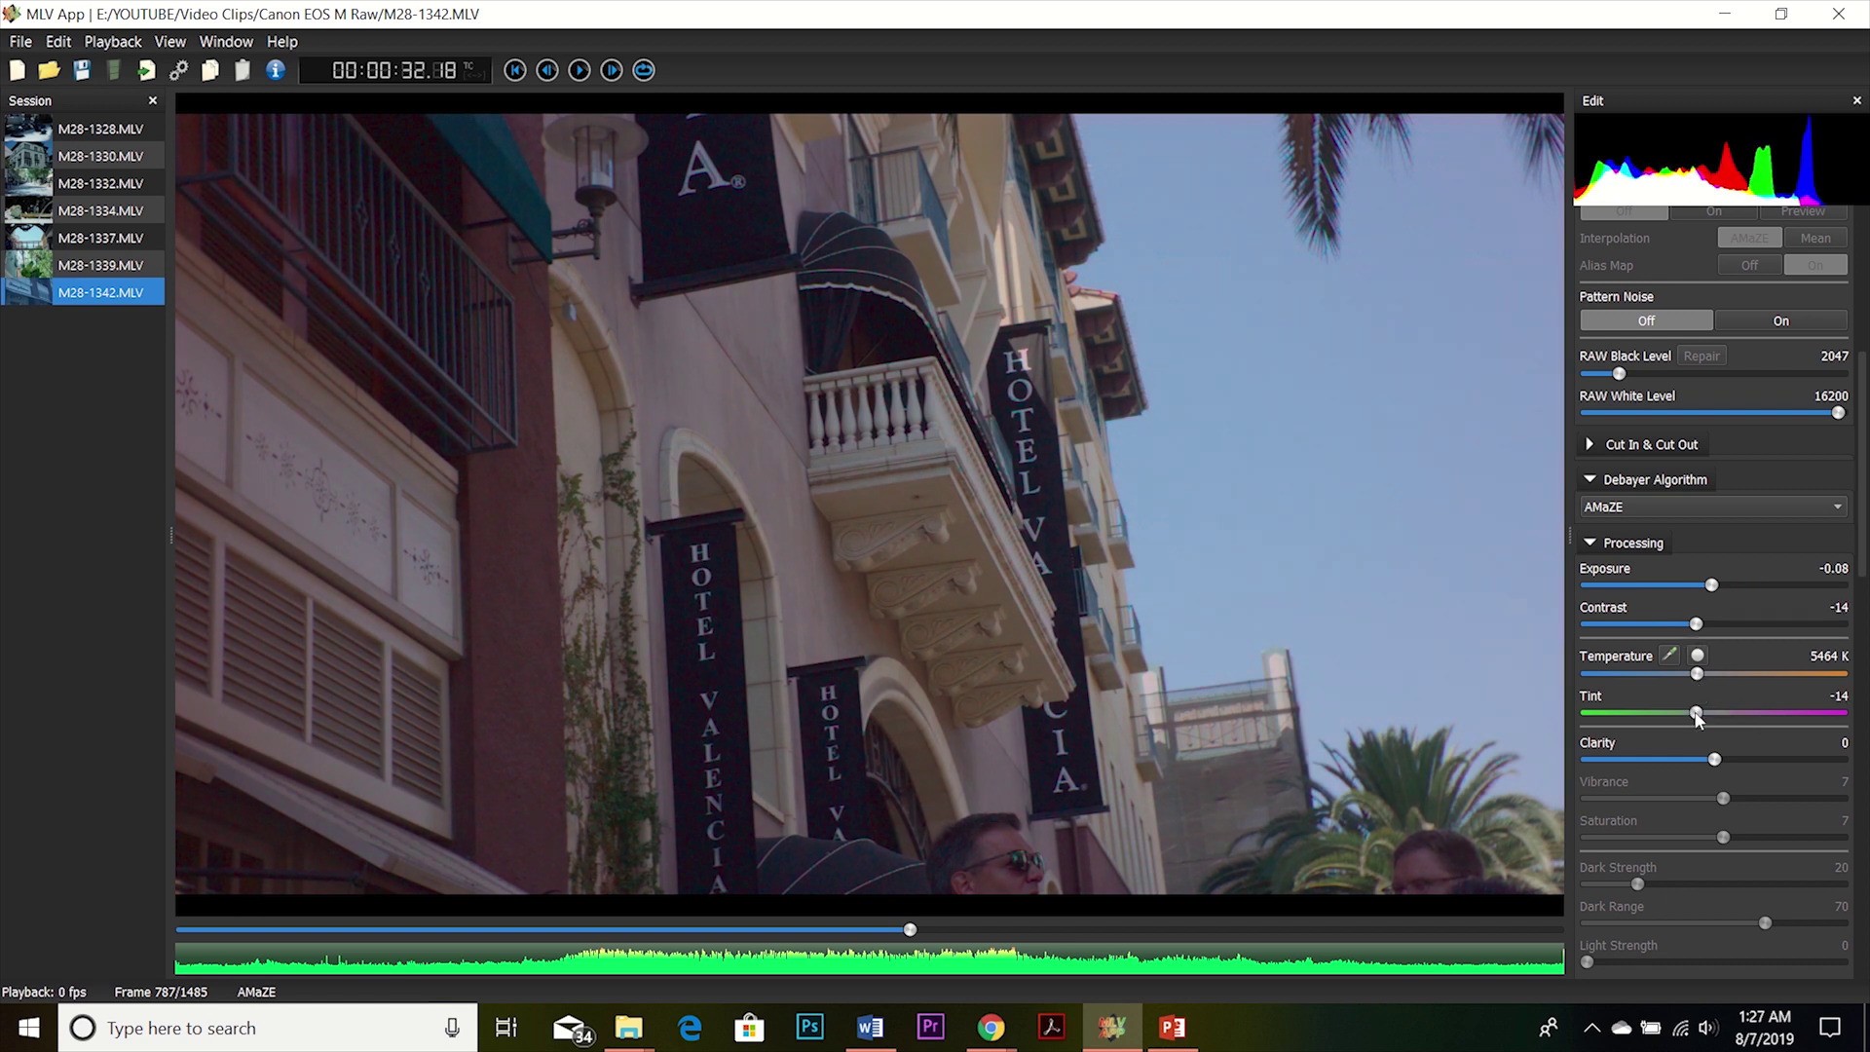
drag(1713, 587, 1728, 587)
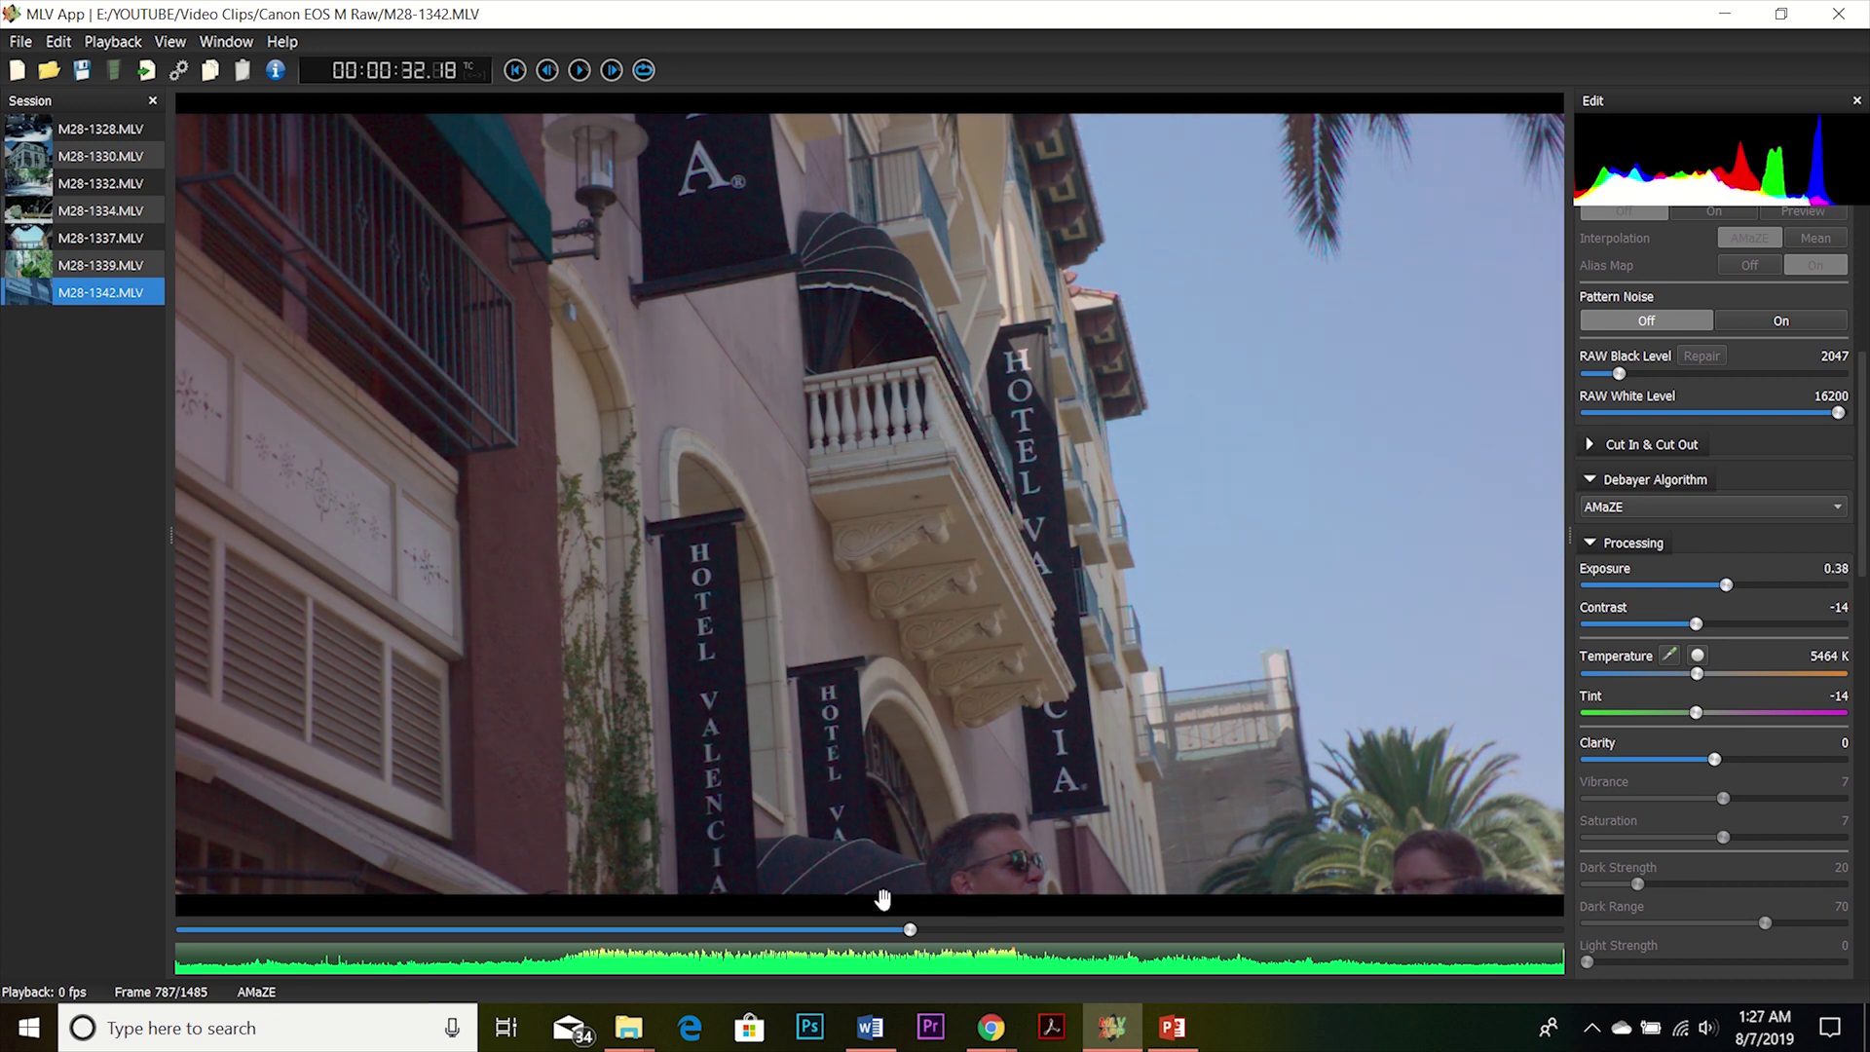
drag(911, 932, 1030, 927)
scroll(1588, 546, down, 10)
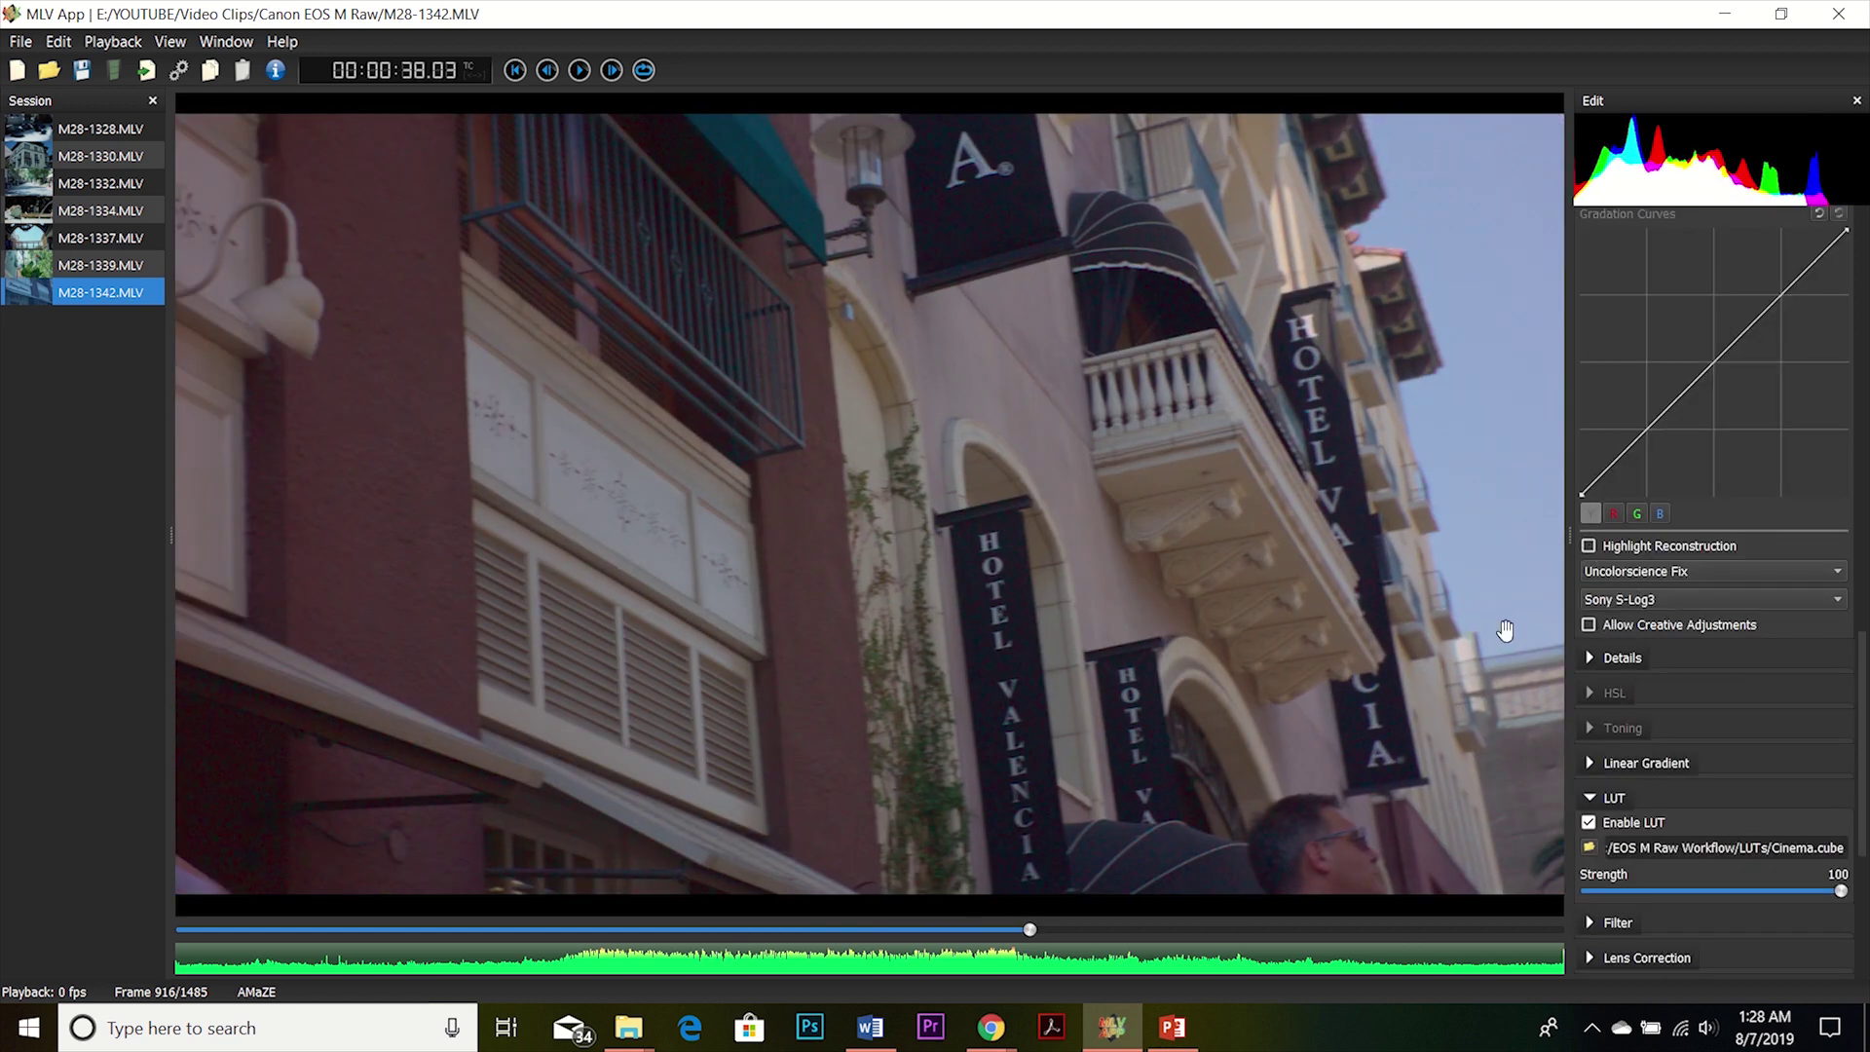
click(1589, 626)
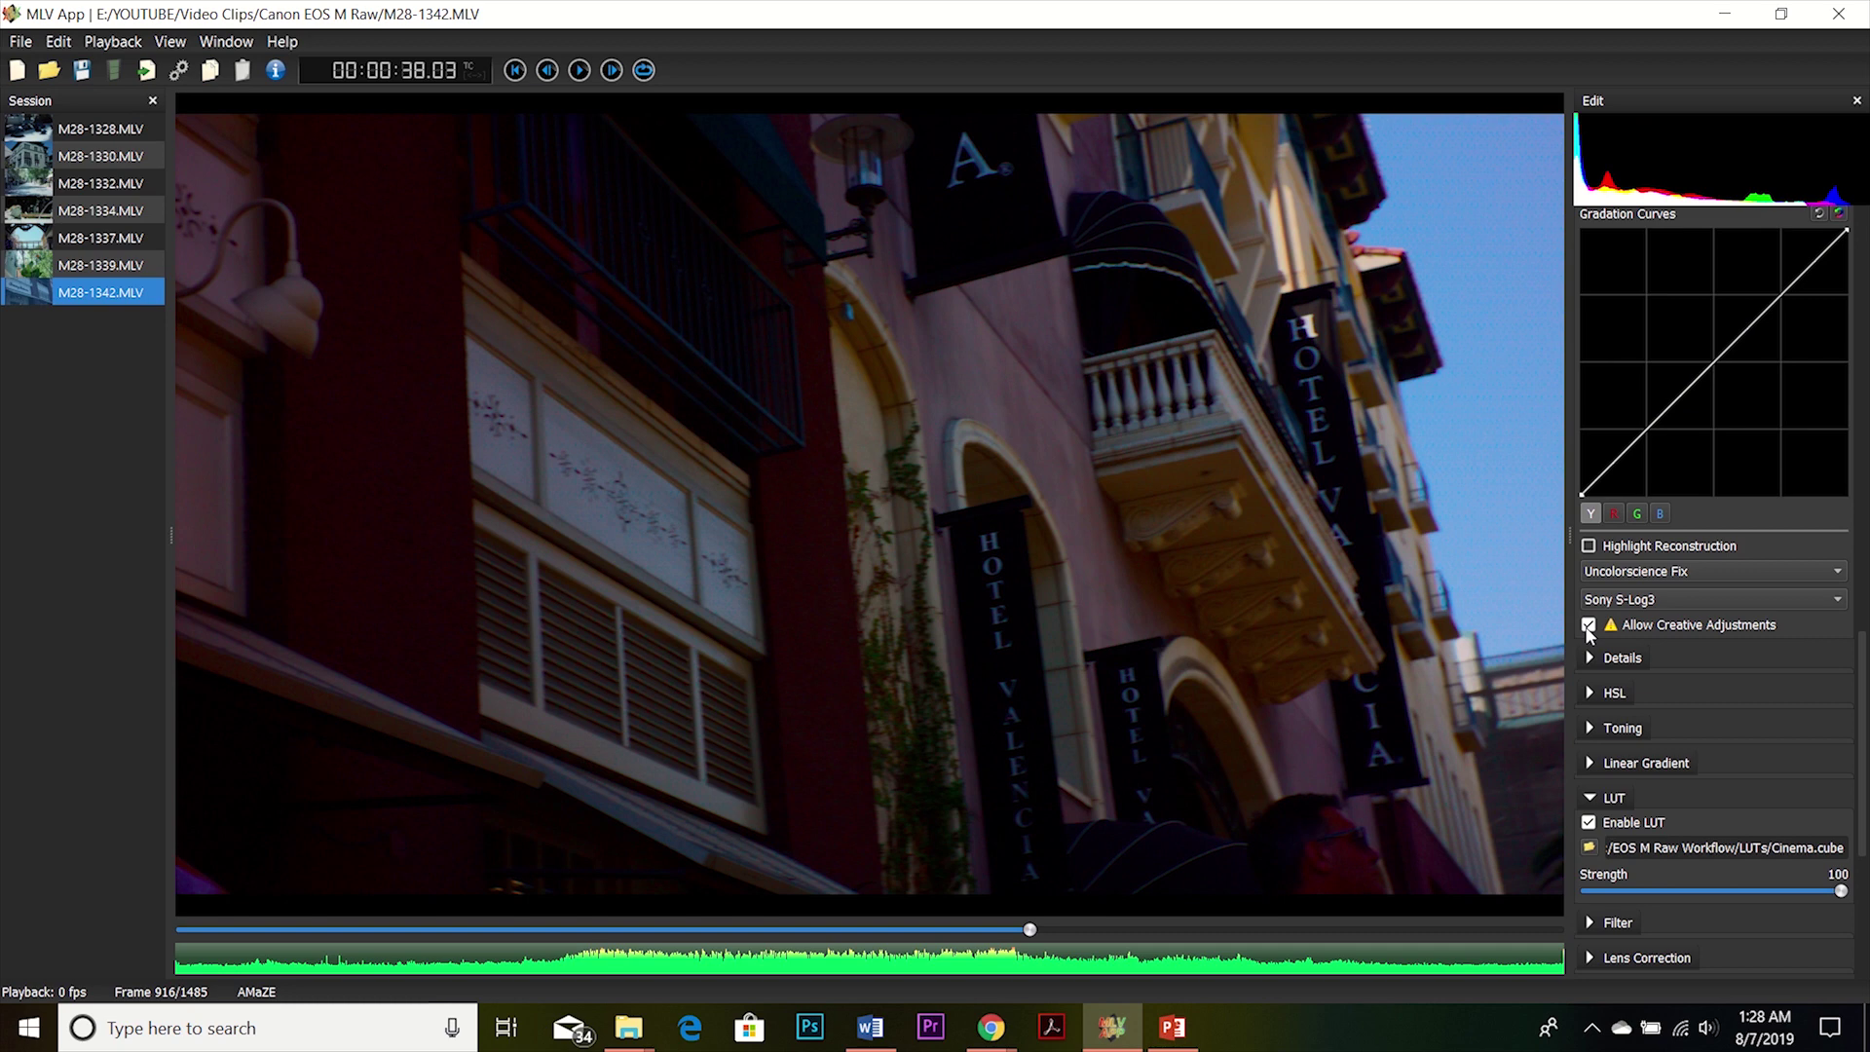
Disable creative adjustments on M28-1342, then review Export Settings for clip M28-1339.
click(1589, 626)
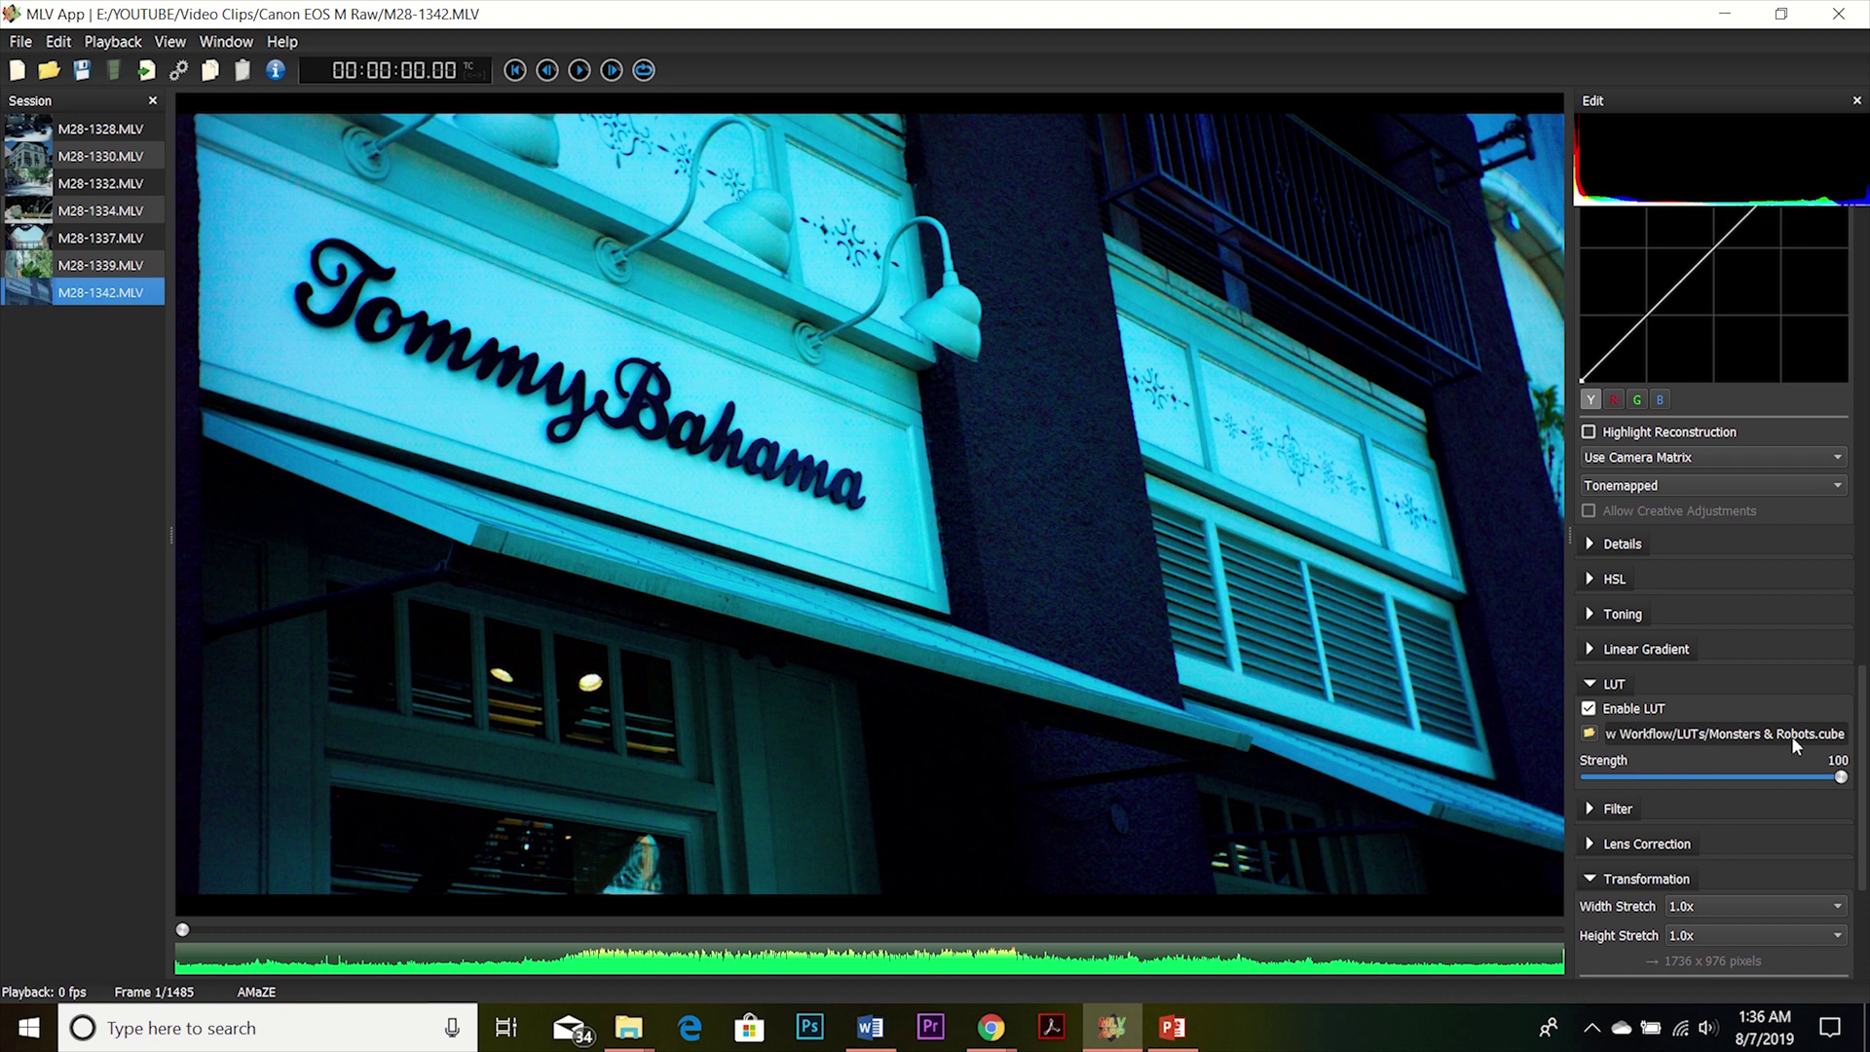
click(107, 267)
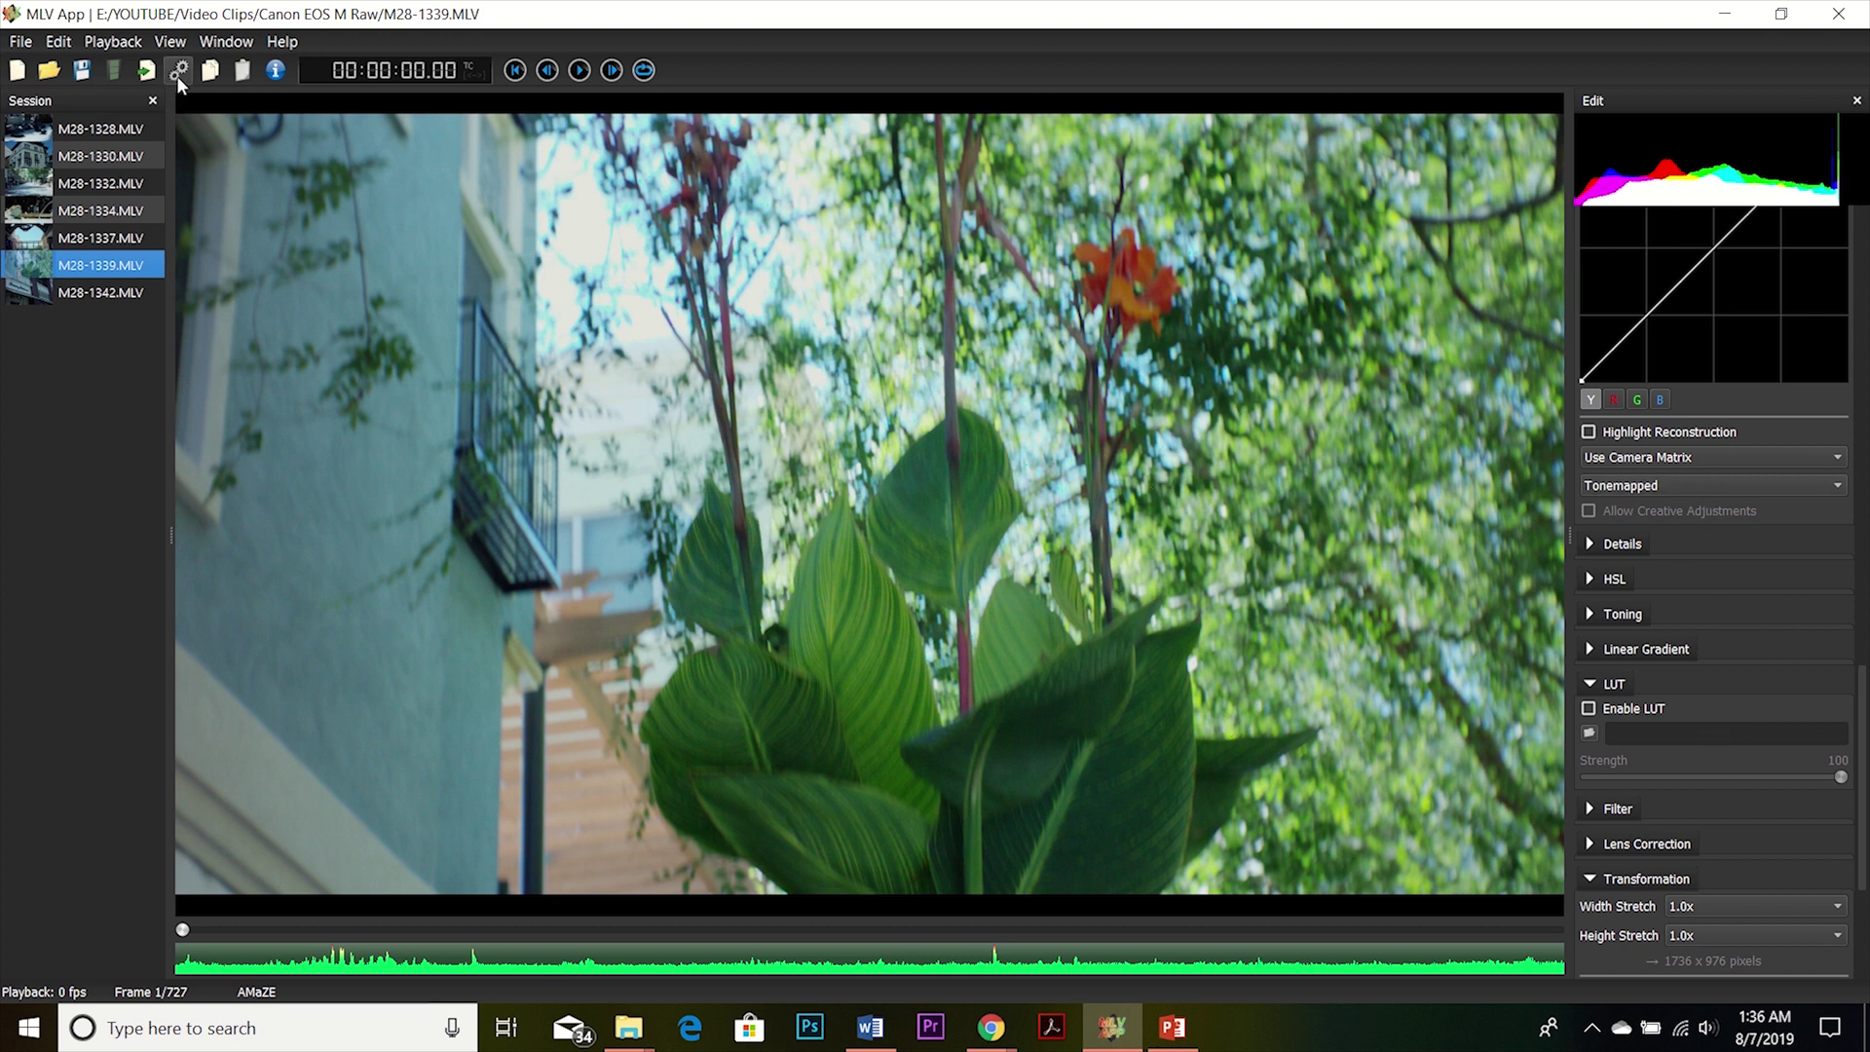
click(178, 71)
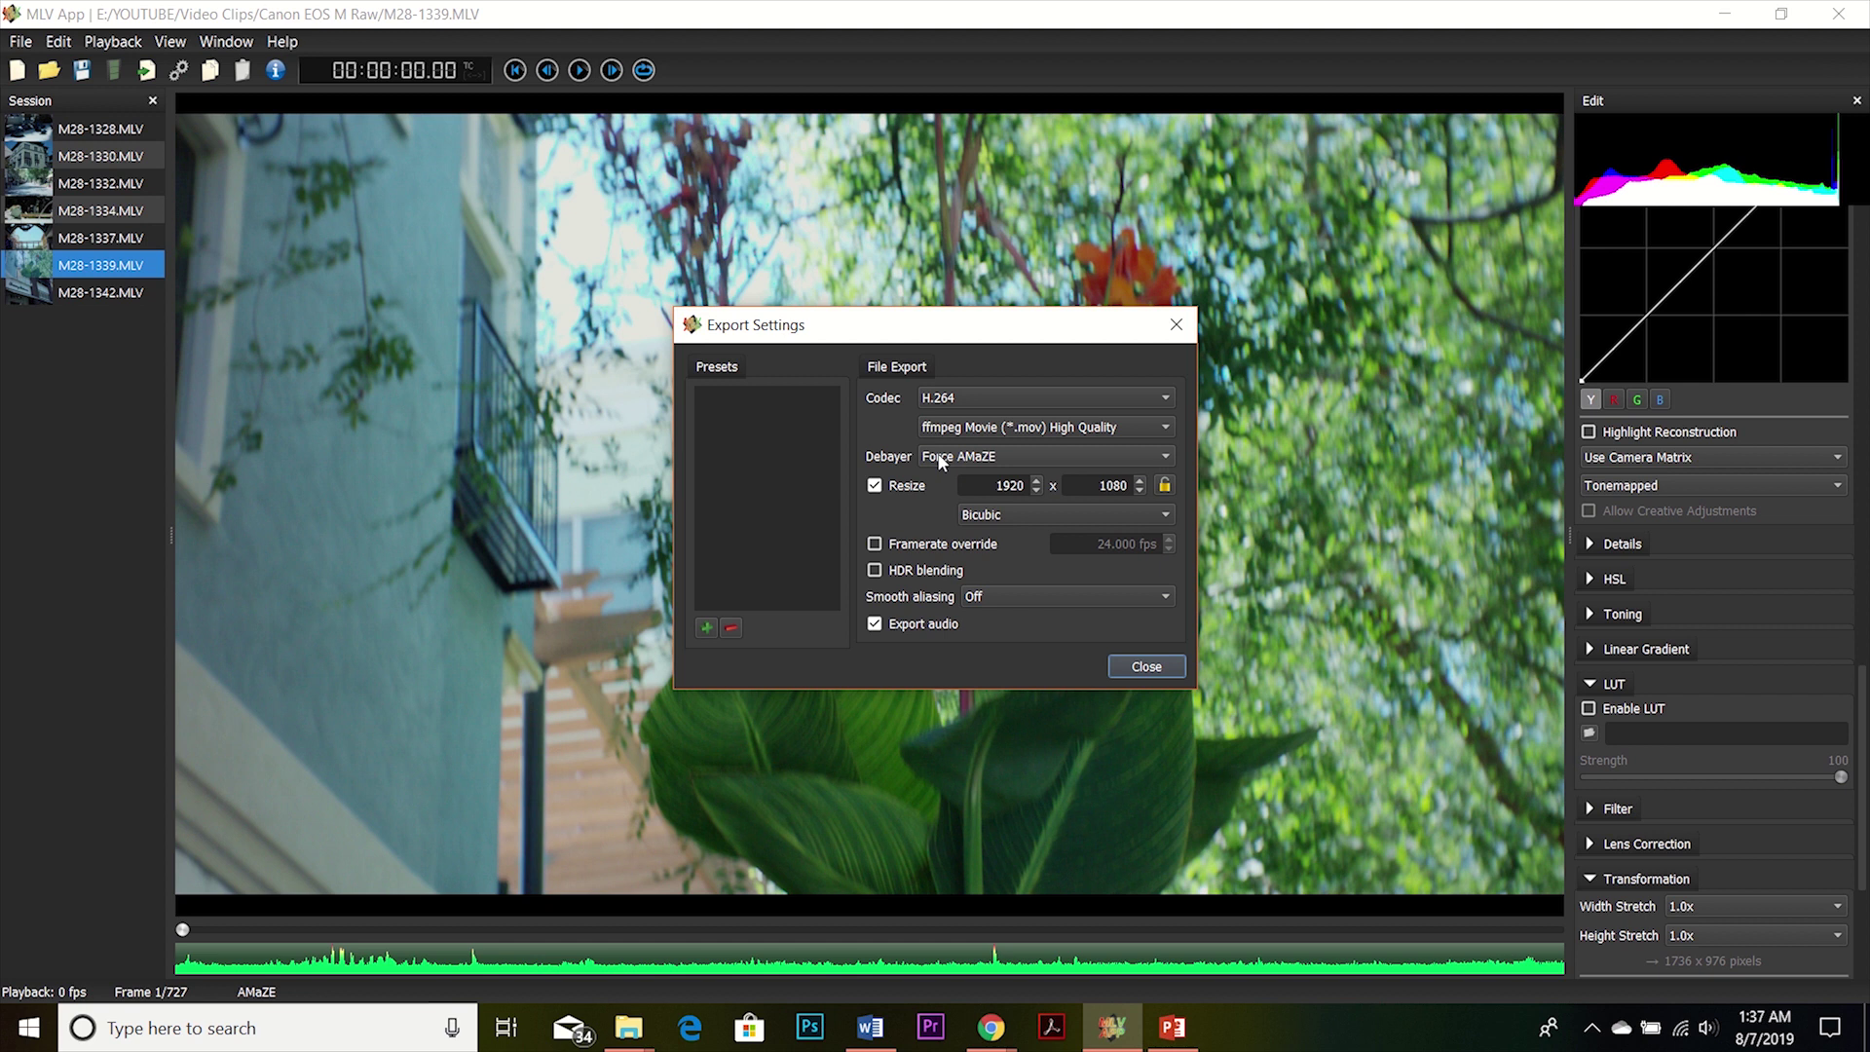
click(1138, 670)
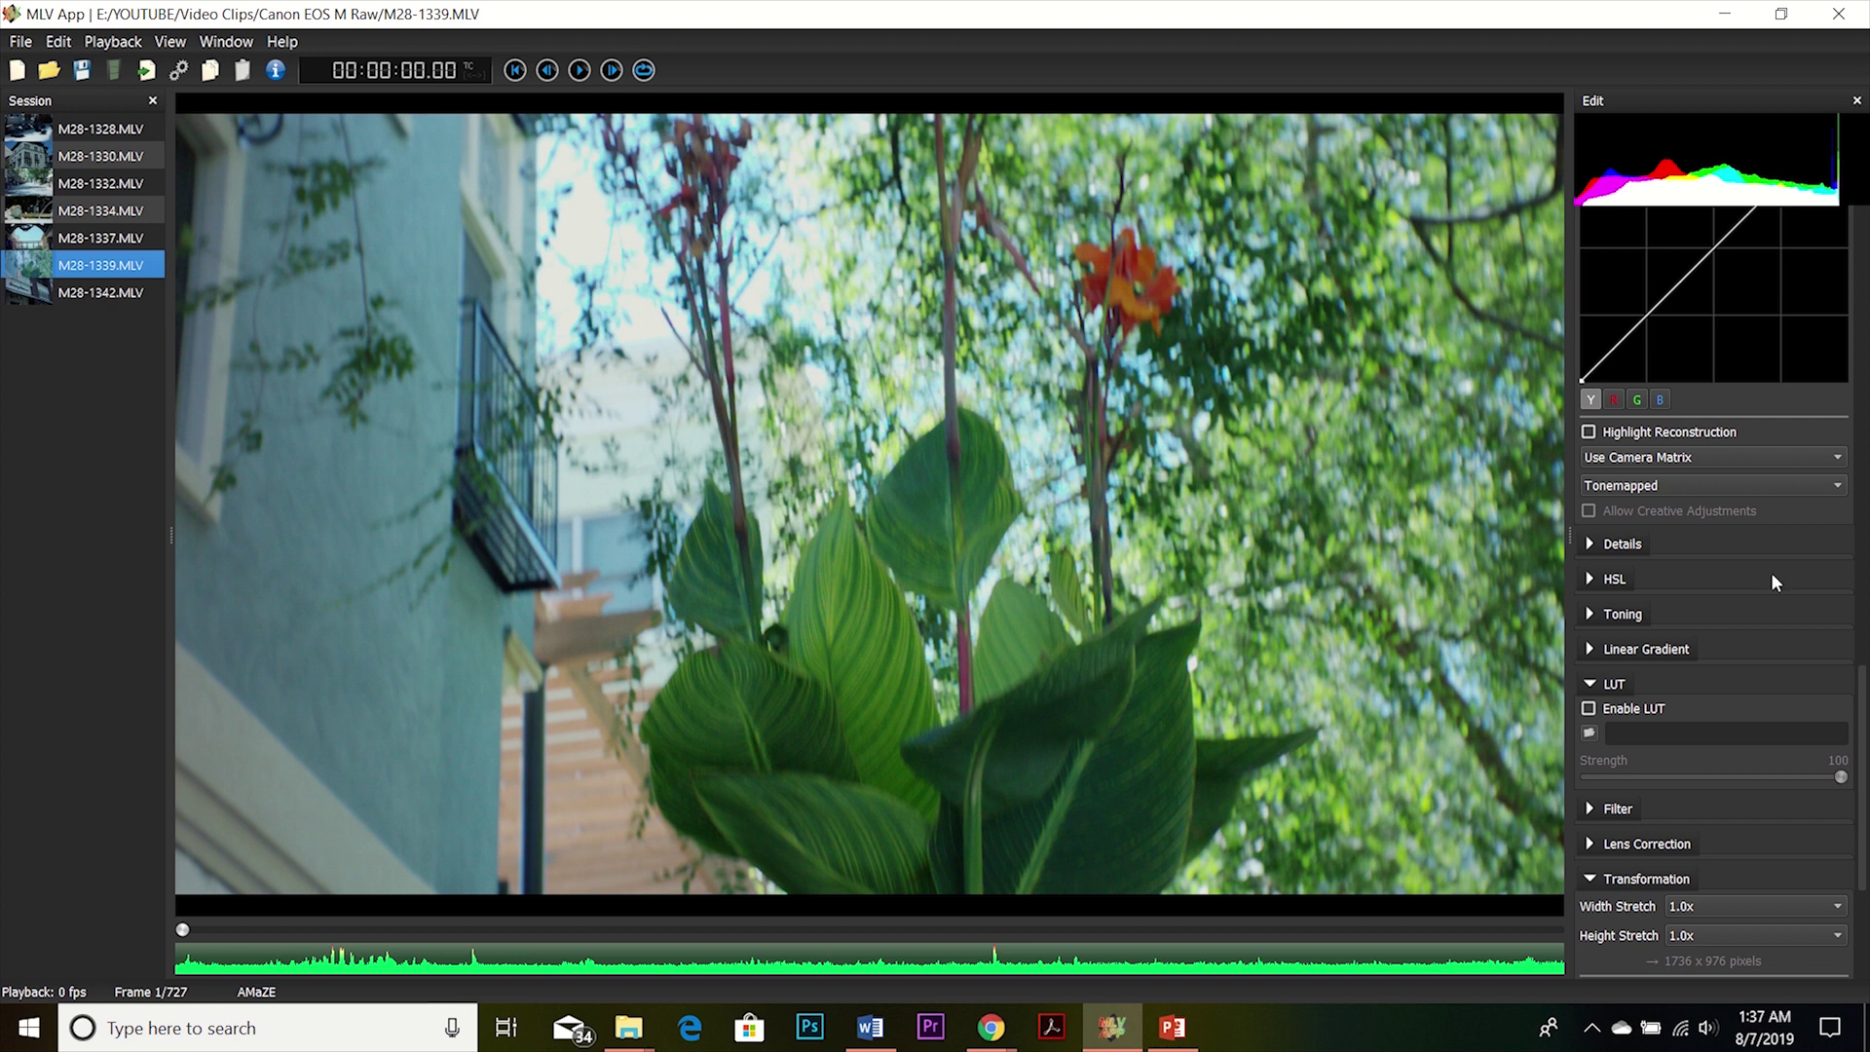
Select clip M28-1342.MLV again in the session list.
scroll(1777, 584, up, 2)
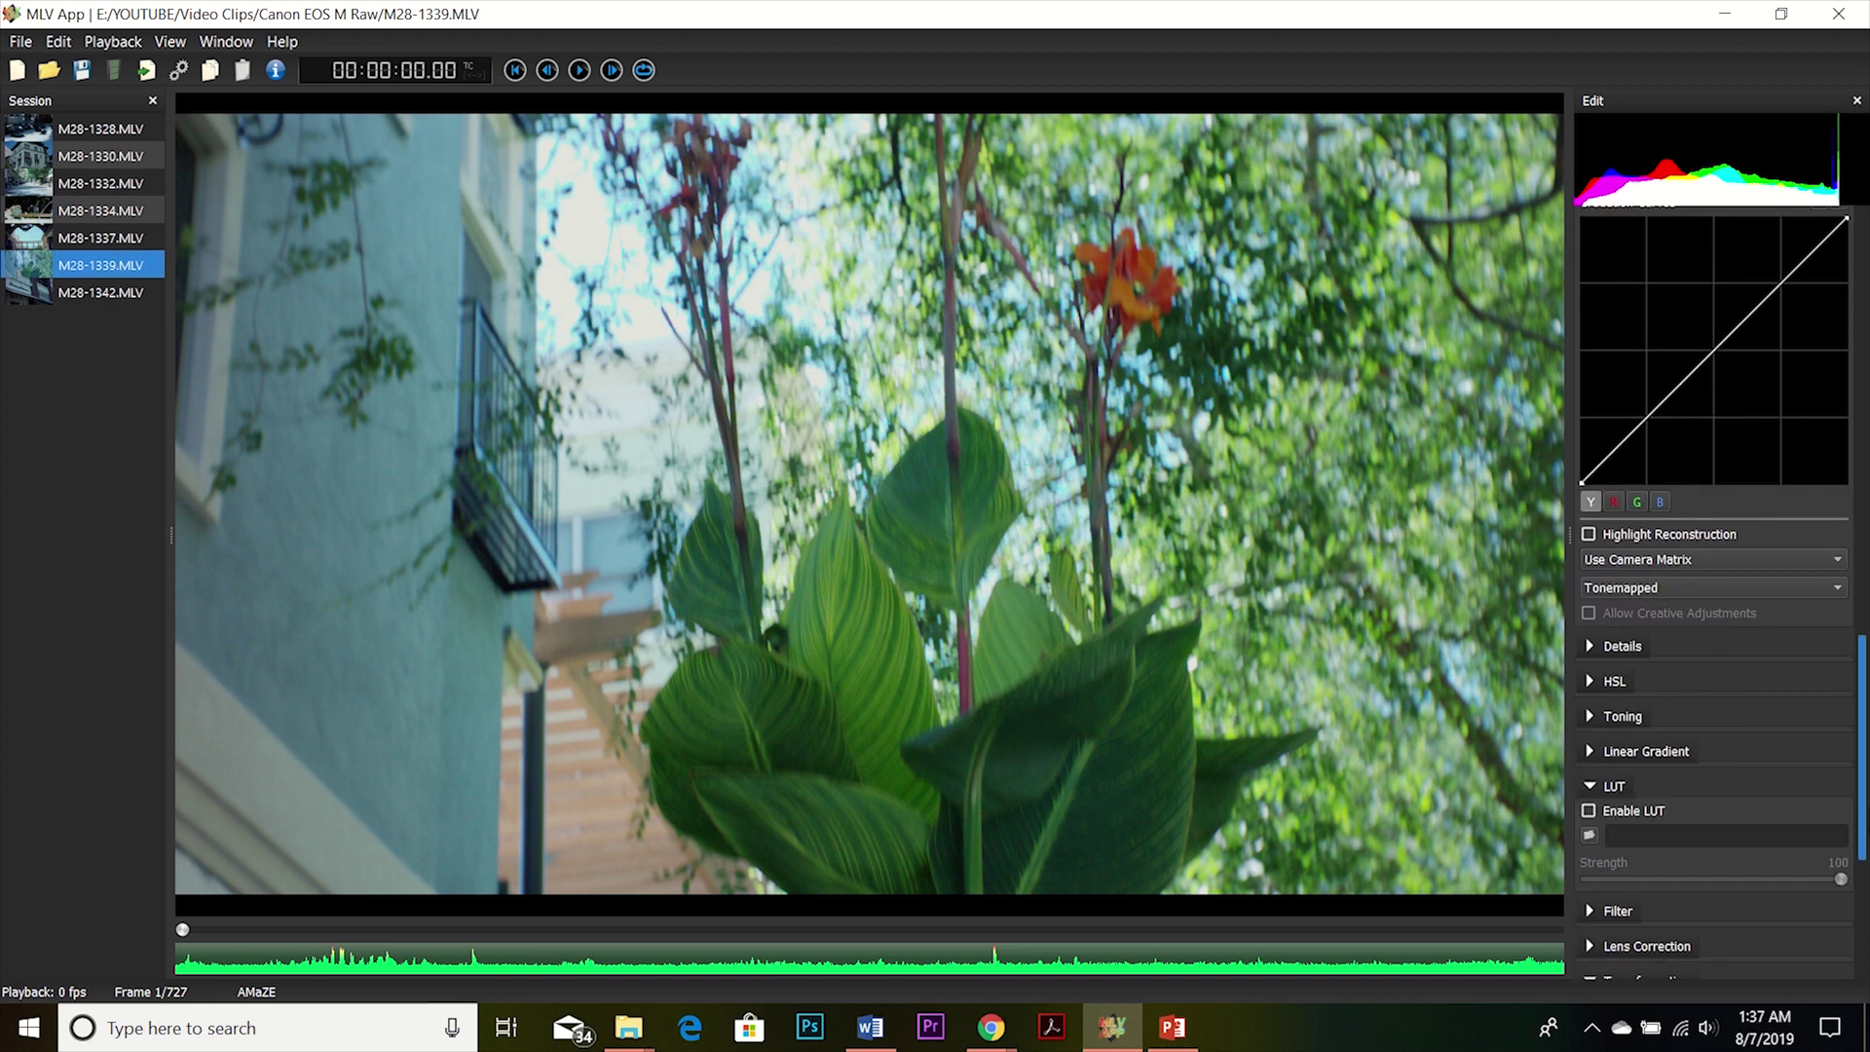
scroll(1867, 780, down, 10)
scroll(1866, 877, up, 8)
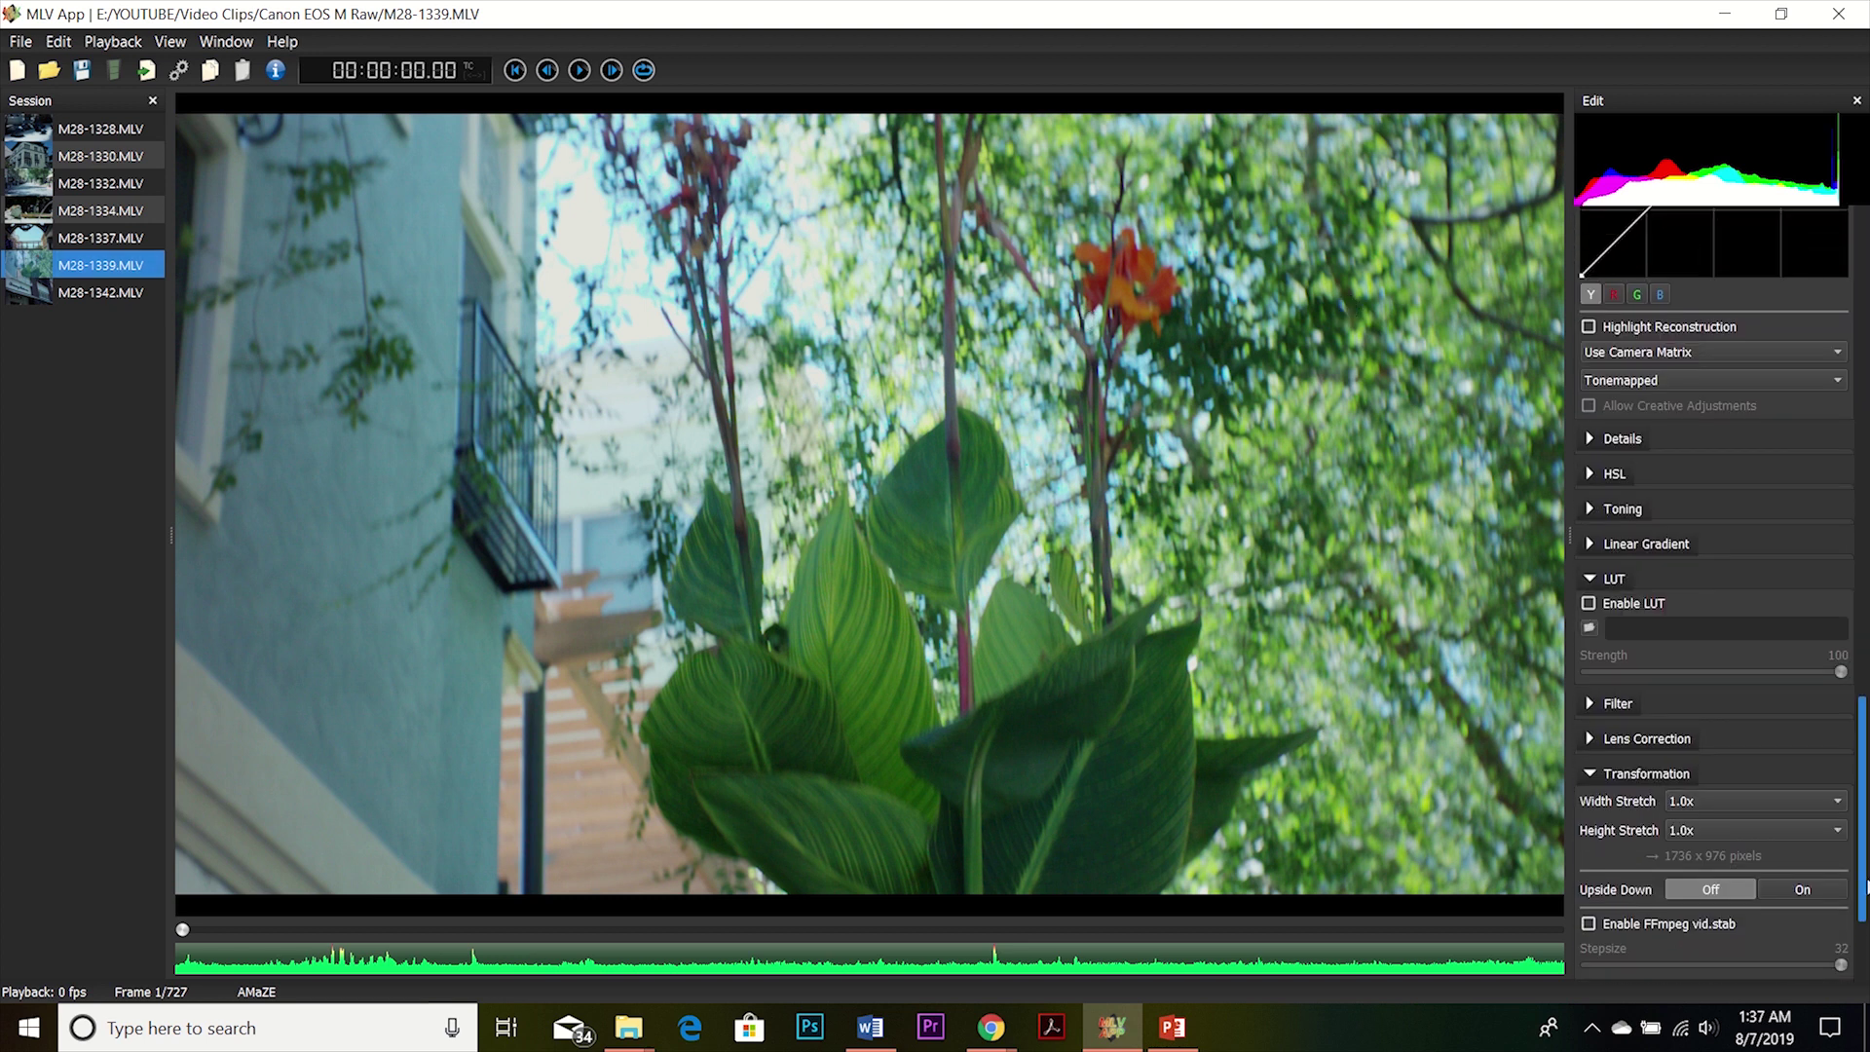
scroll(1866, 886, down, 4)
click(110, 290)
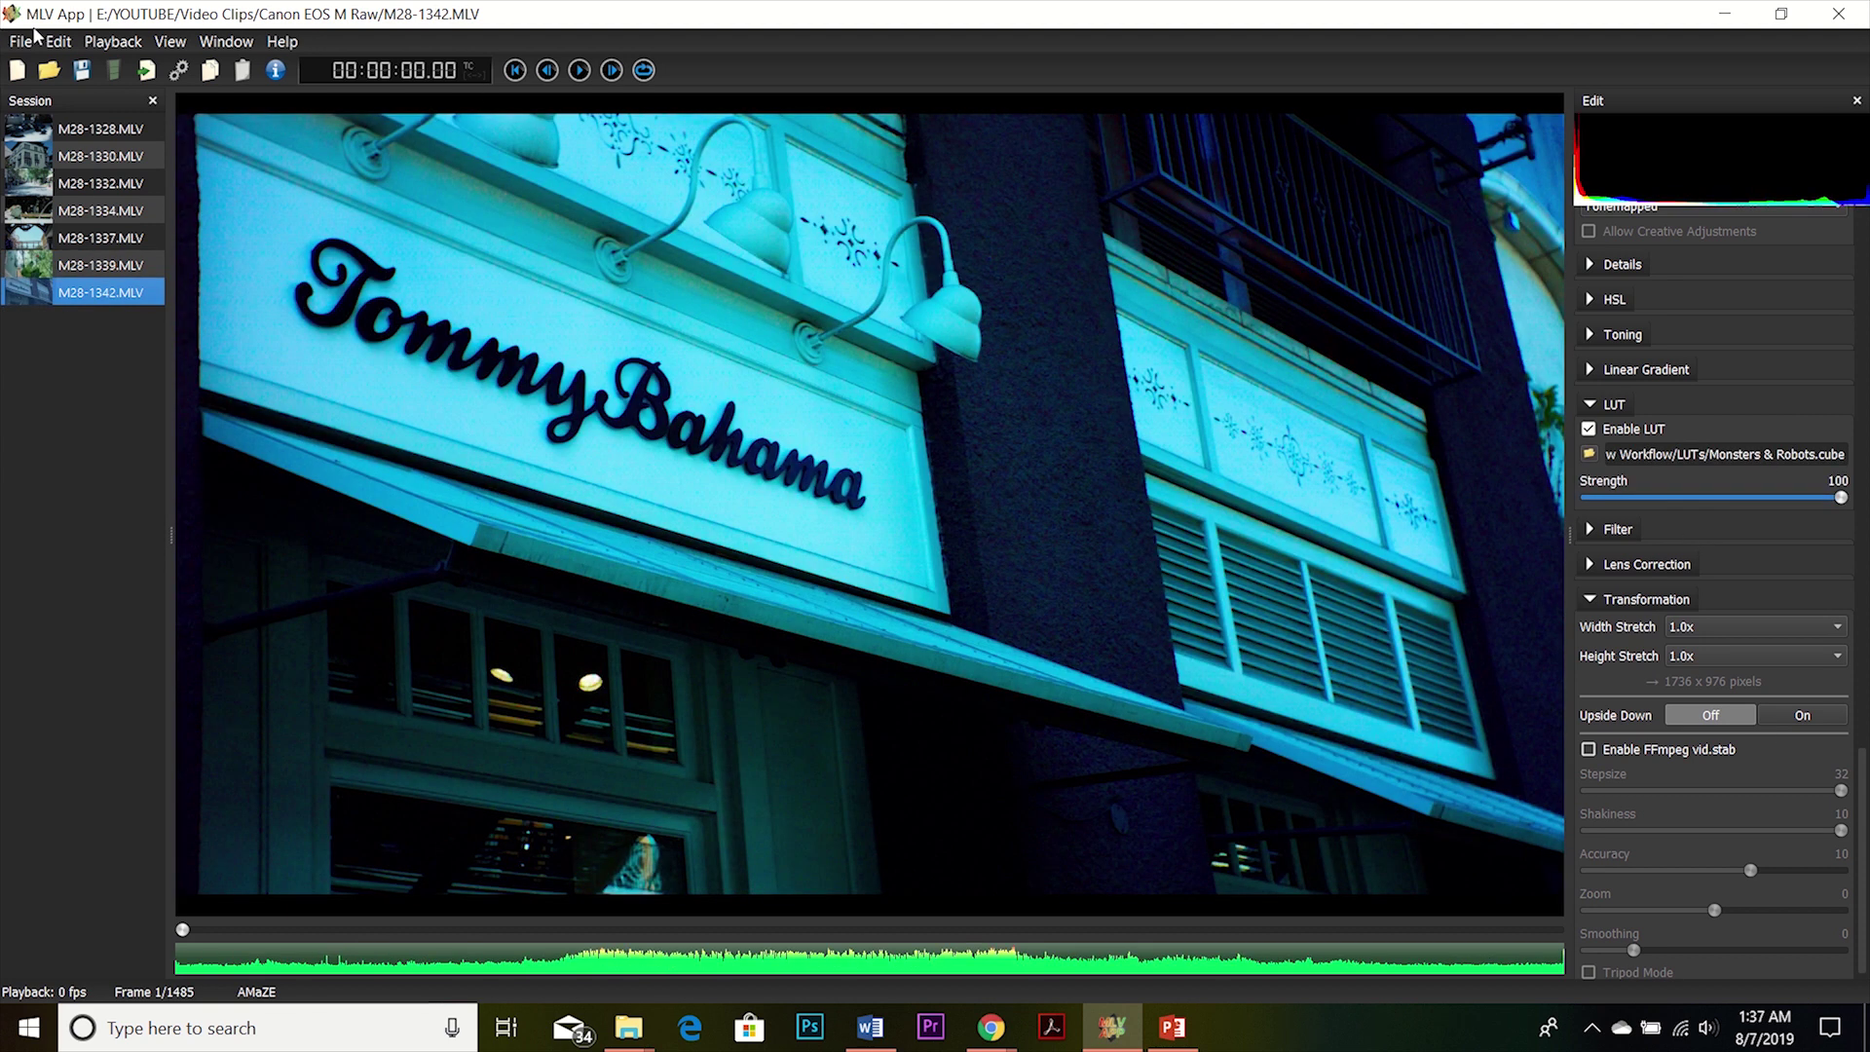
Copy the current clip's Monsters & Robots LUT grade receipt.
click(62, 45)
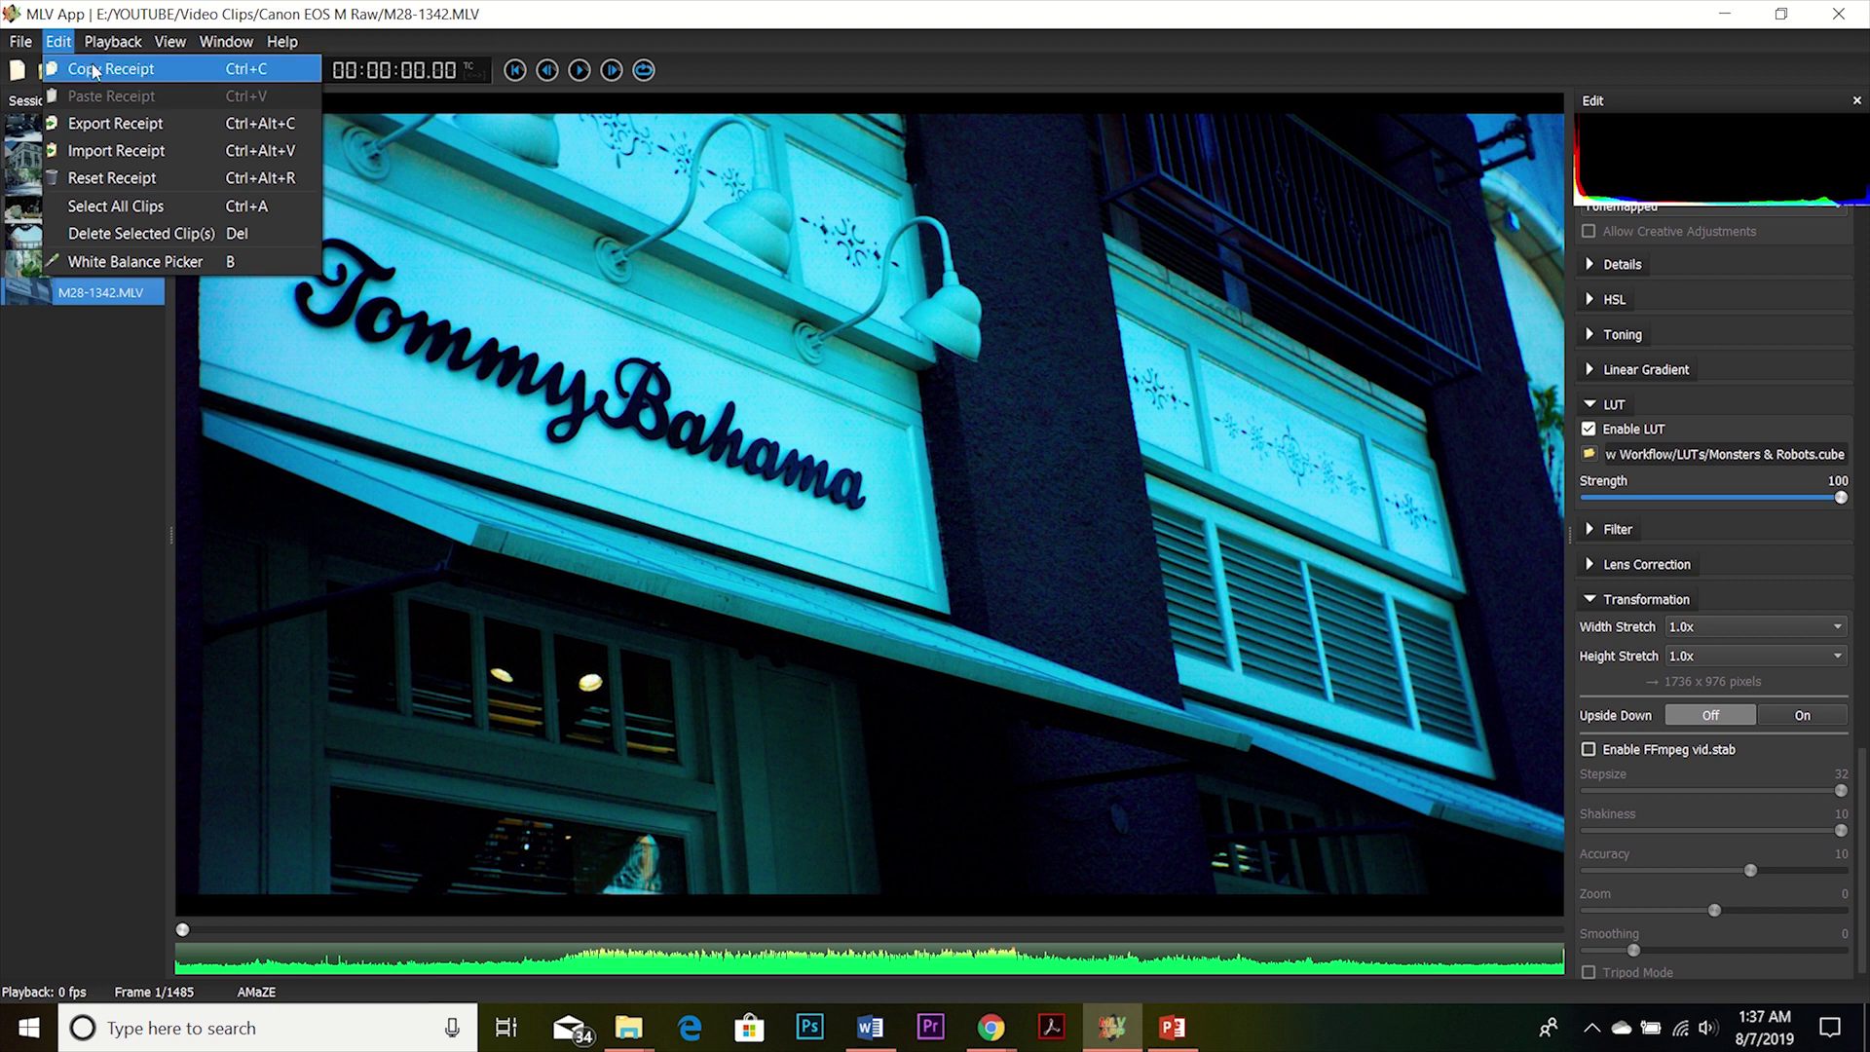
click(94, 71)
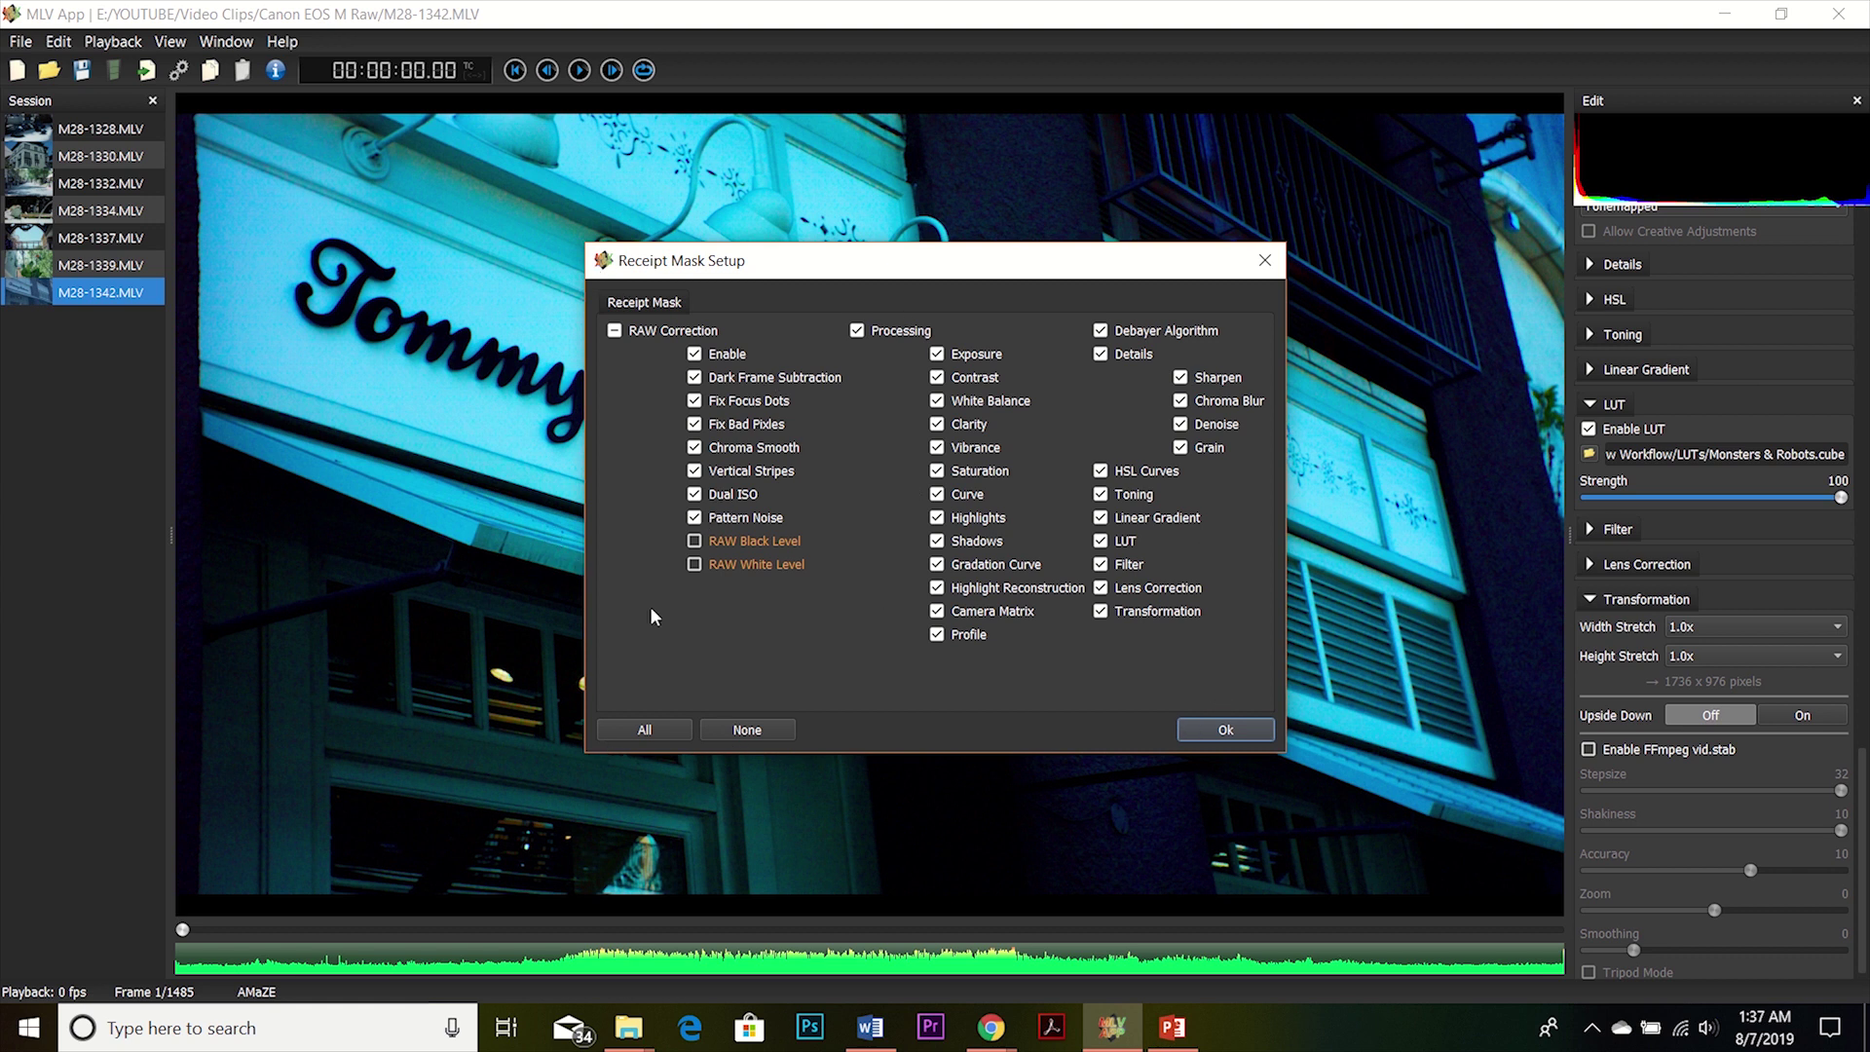
click(1226, 730)
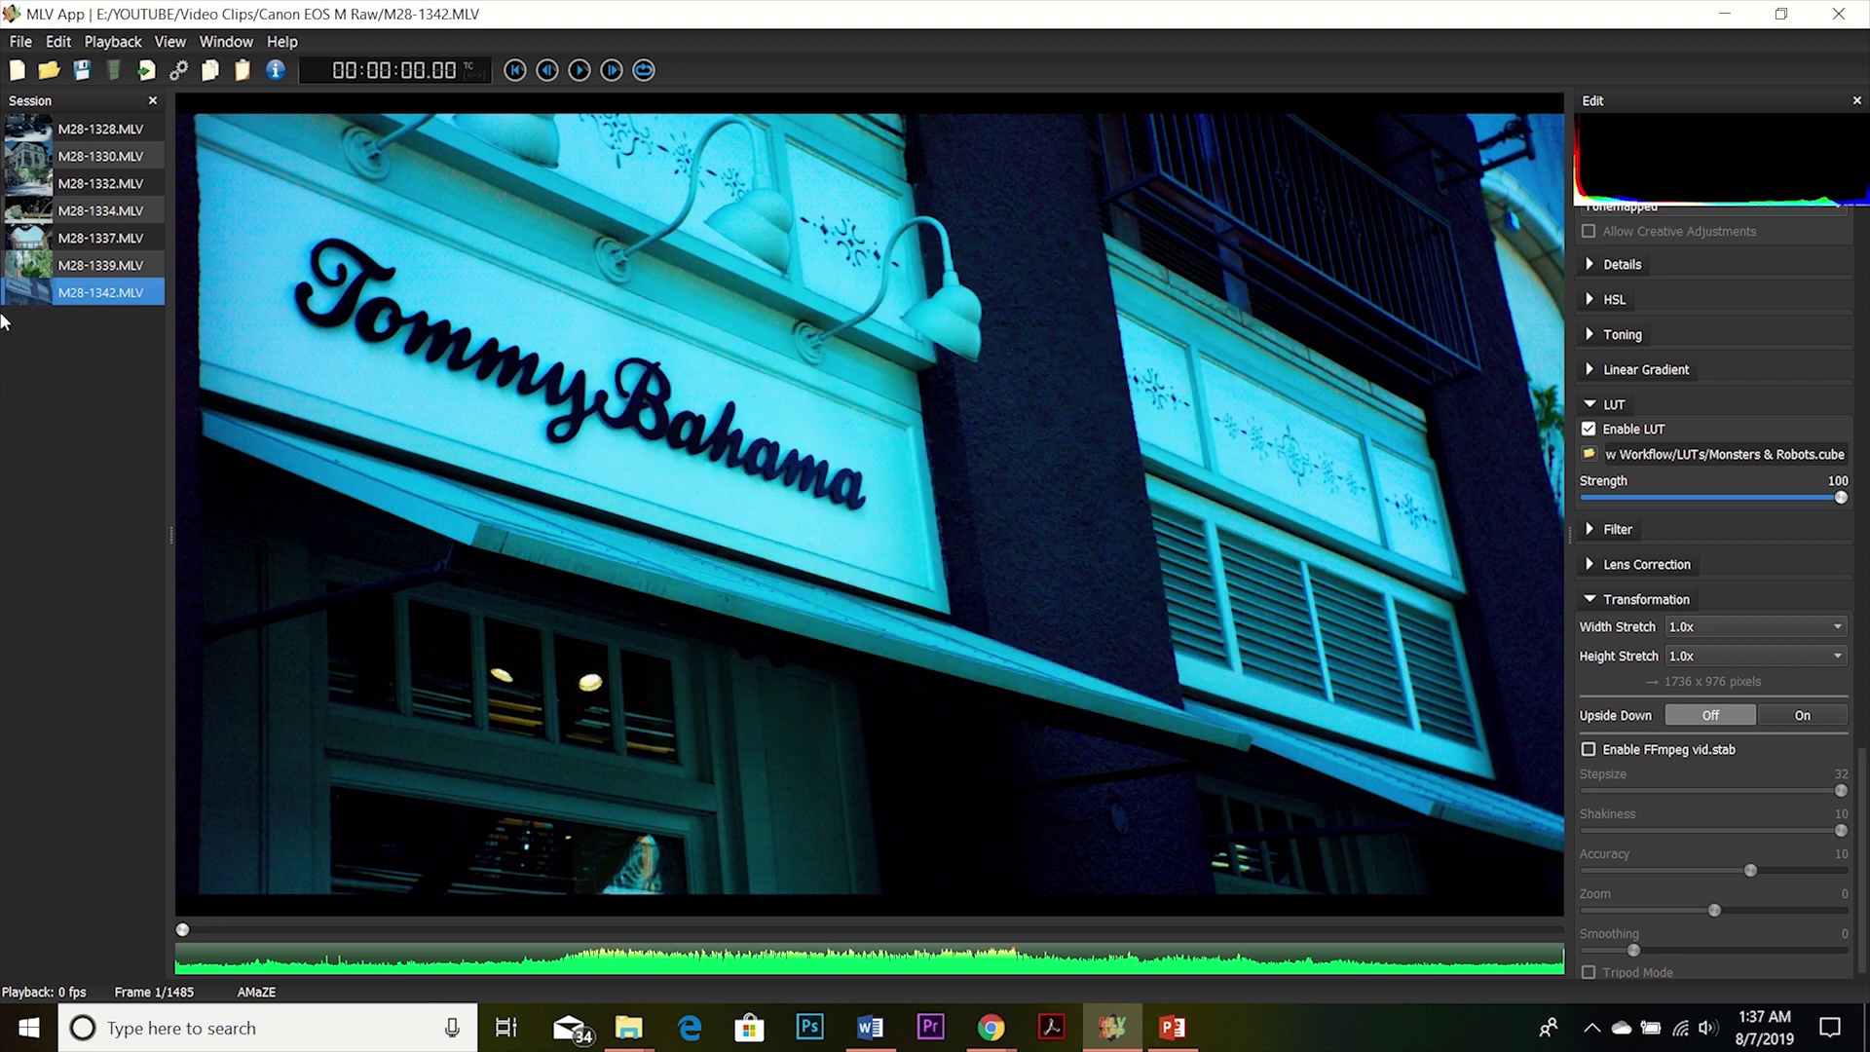
Paste the LUT grade onto M28-1339, then reset that clip to ungraded.
click(102, 265)
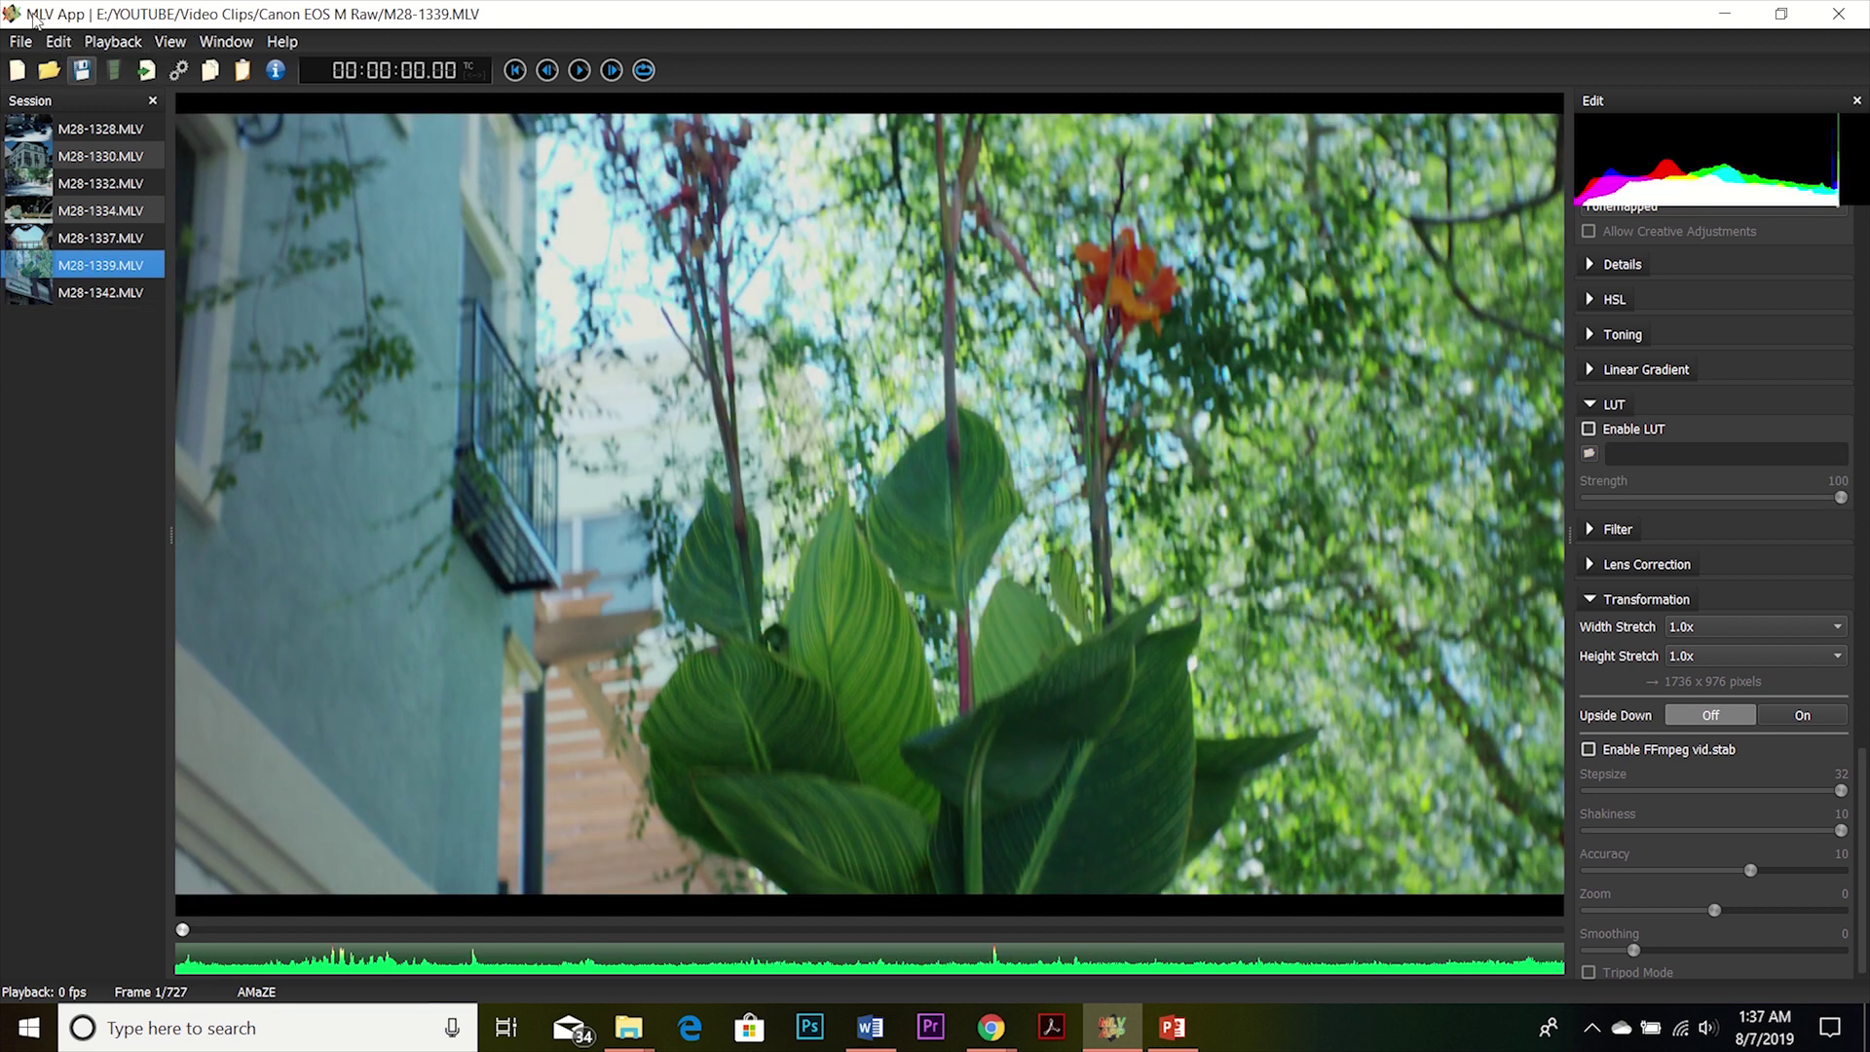
click(57, 43)
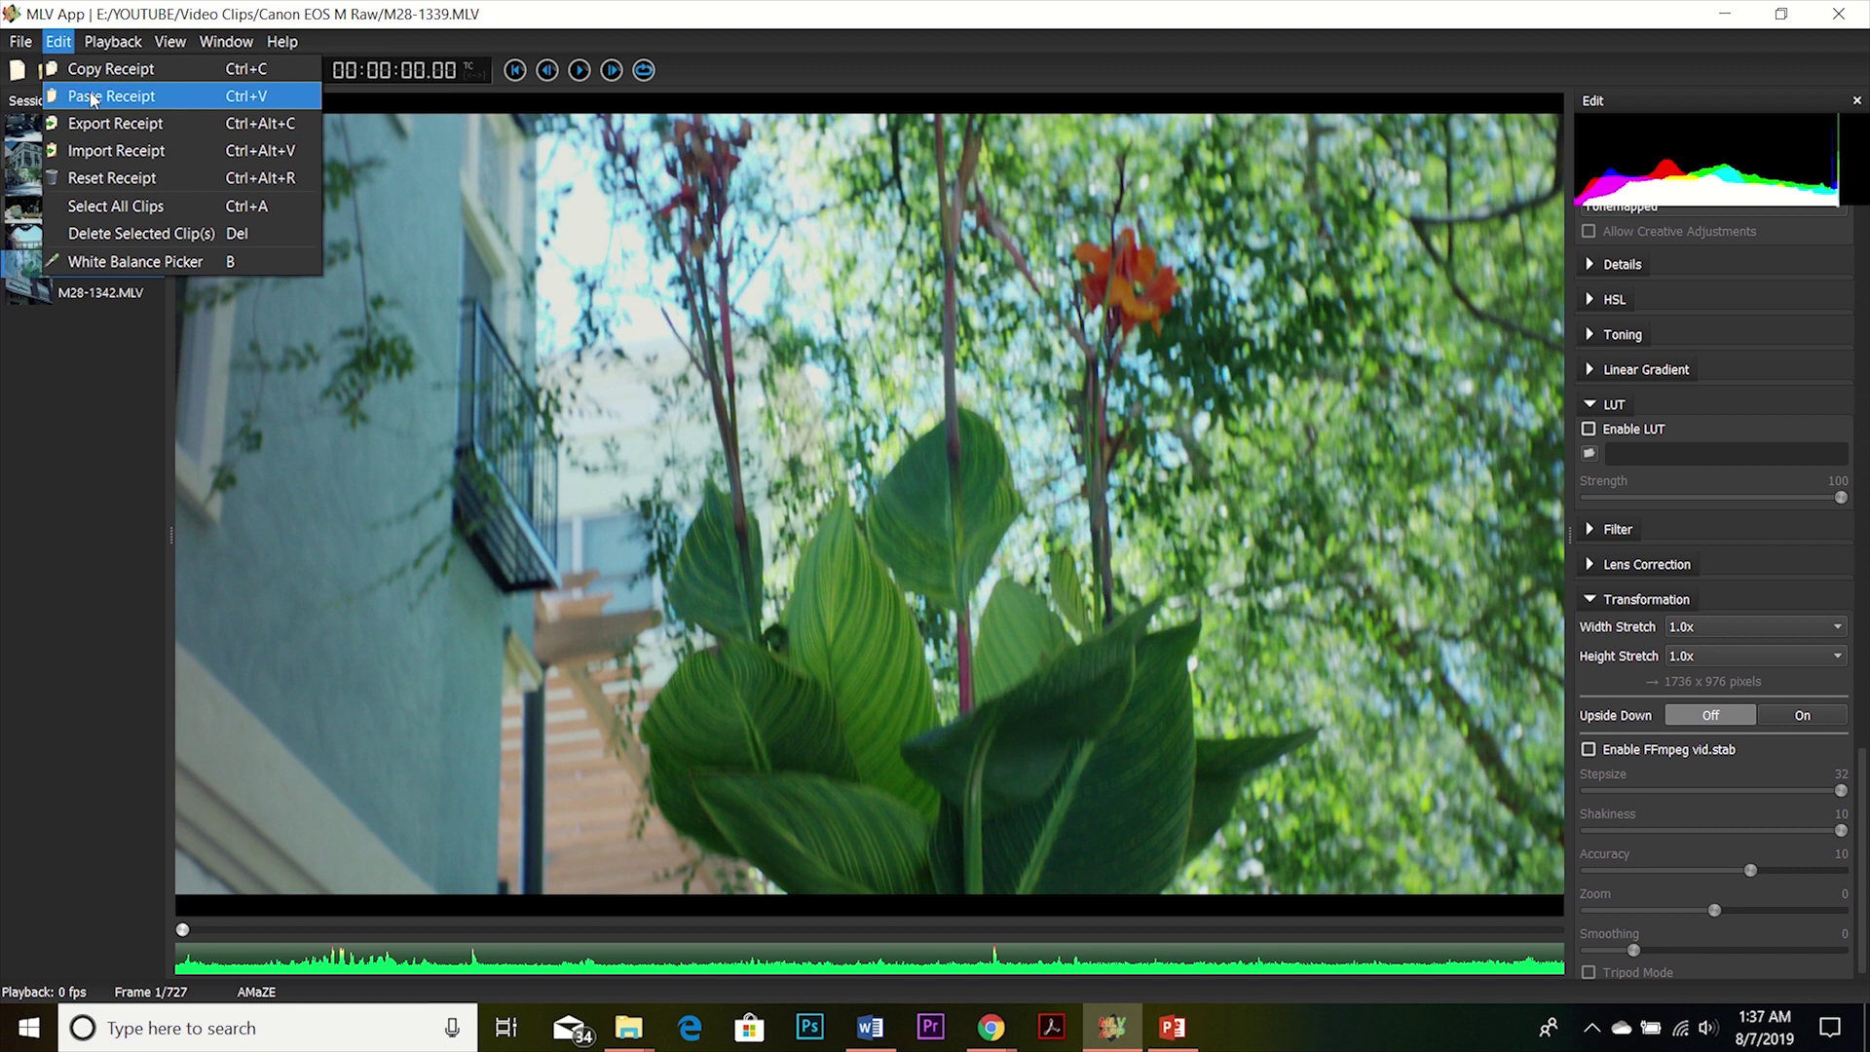
click(91, 95)
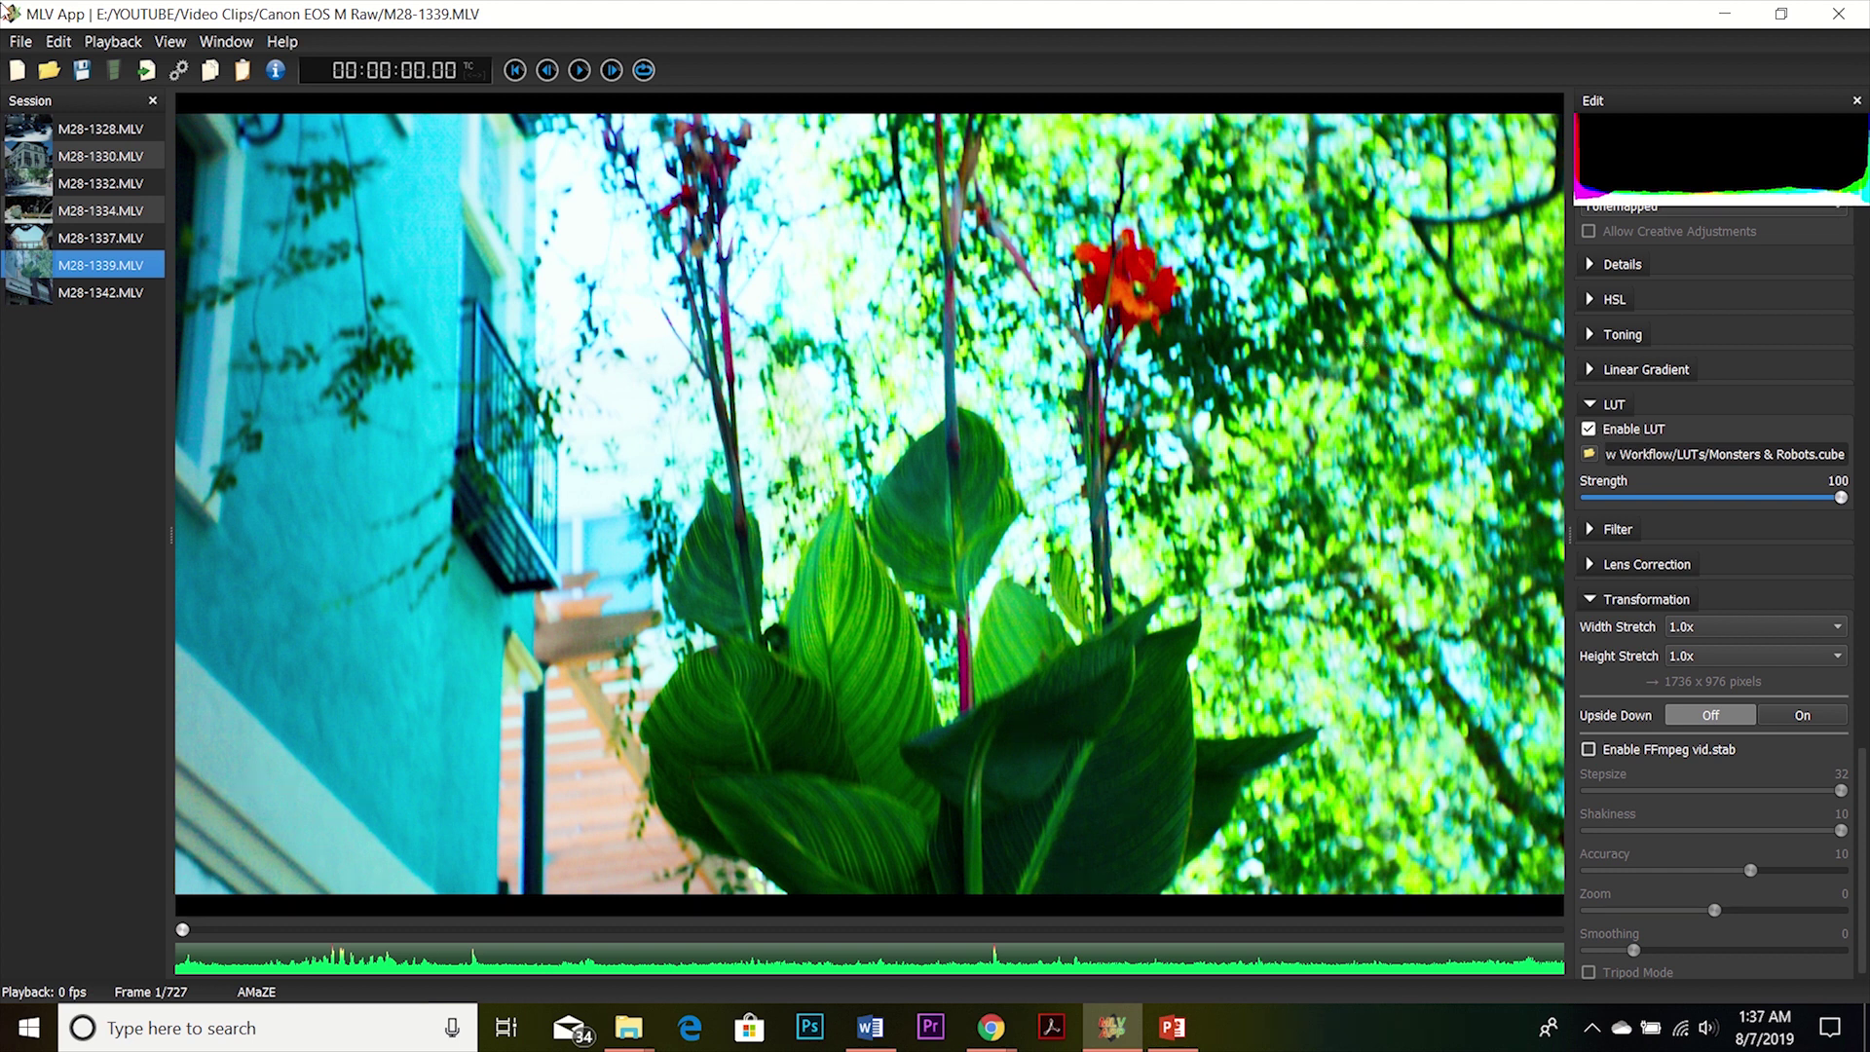
click(58, 41)
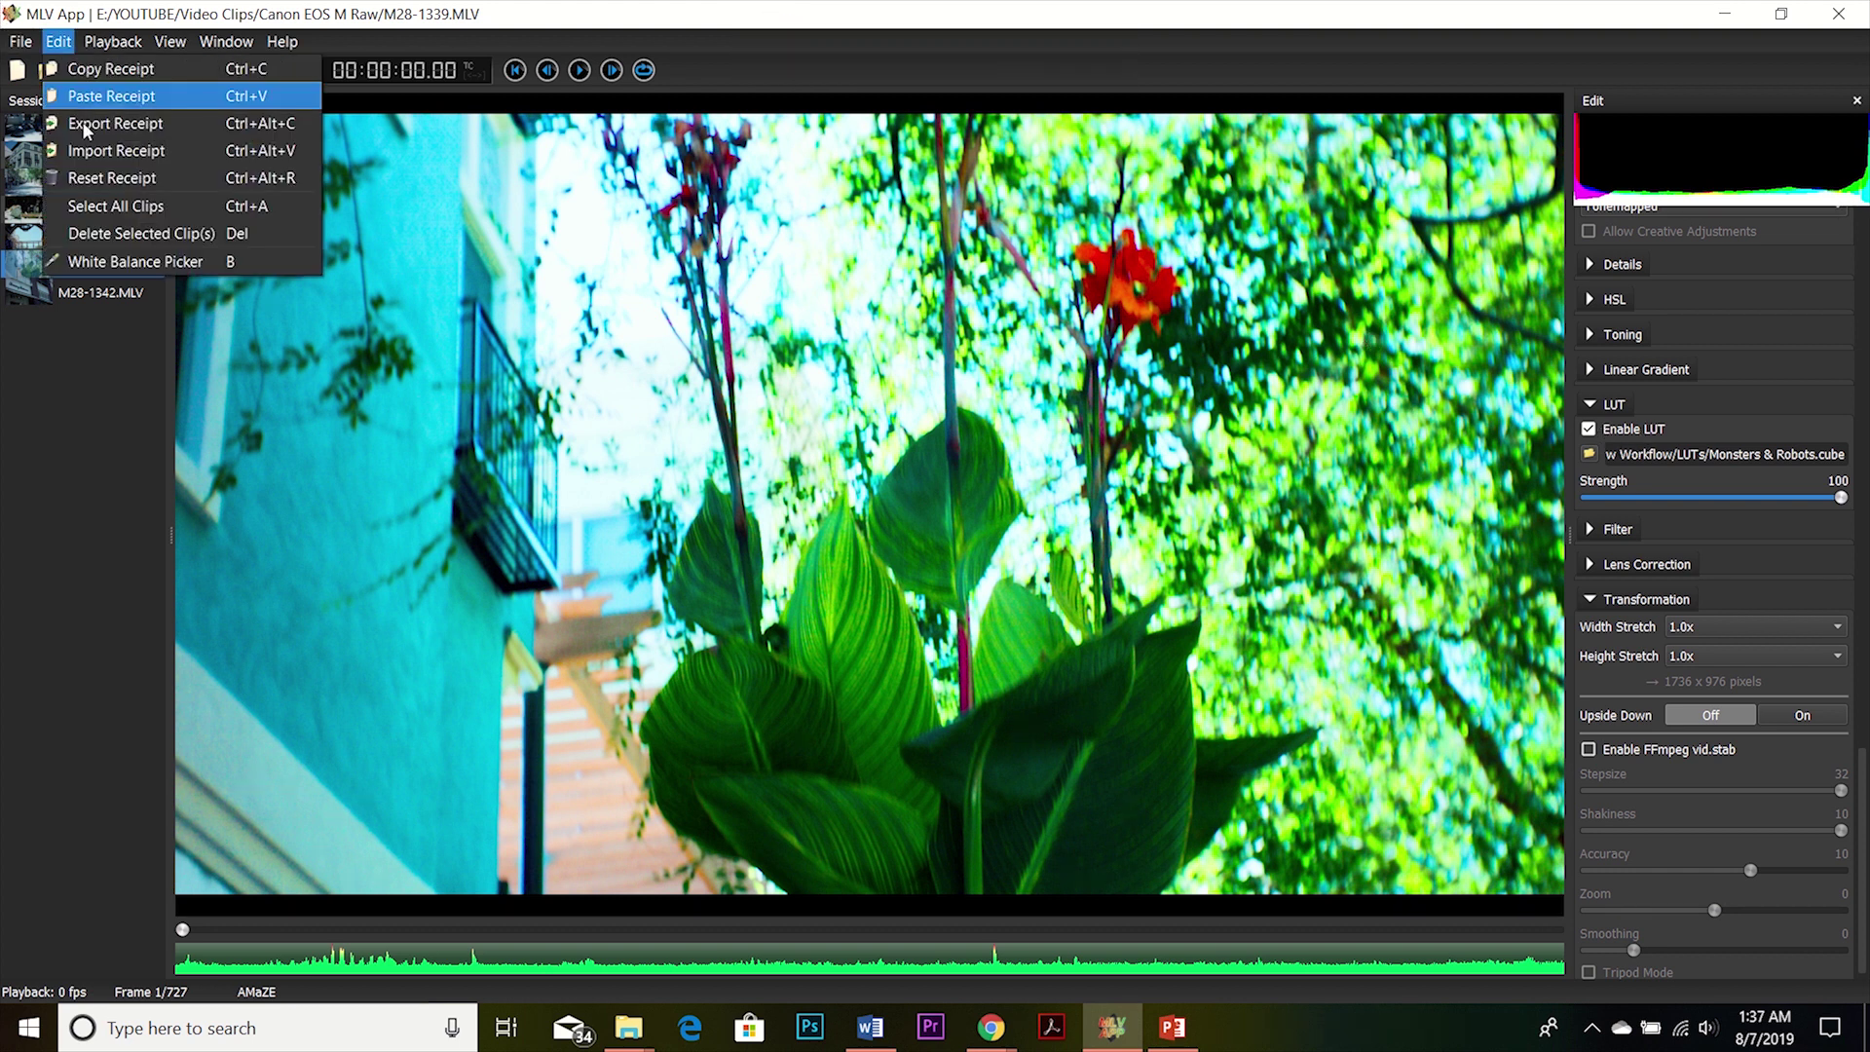
click(83, 177)
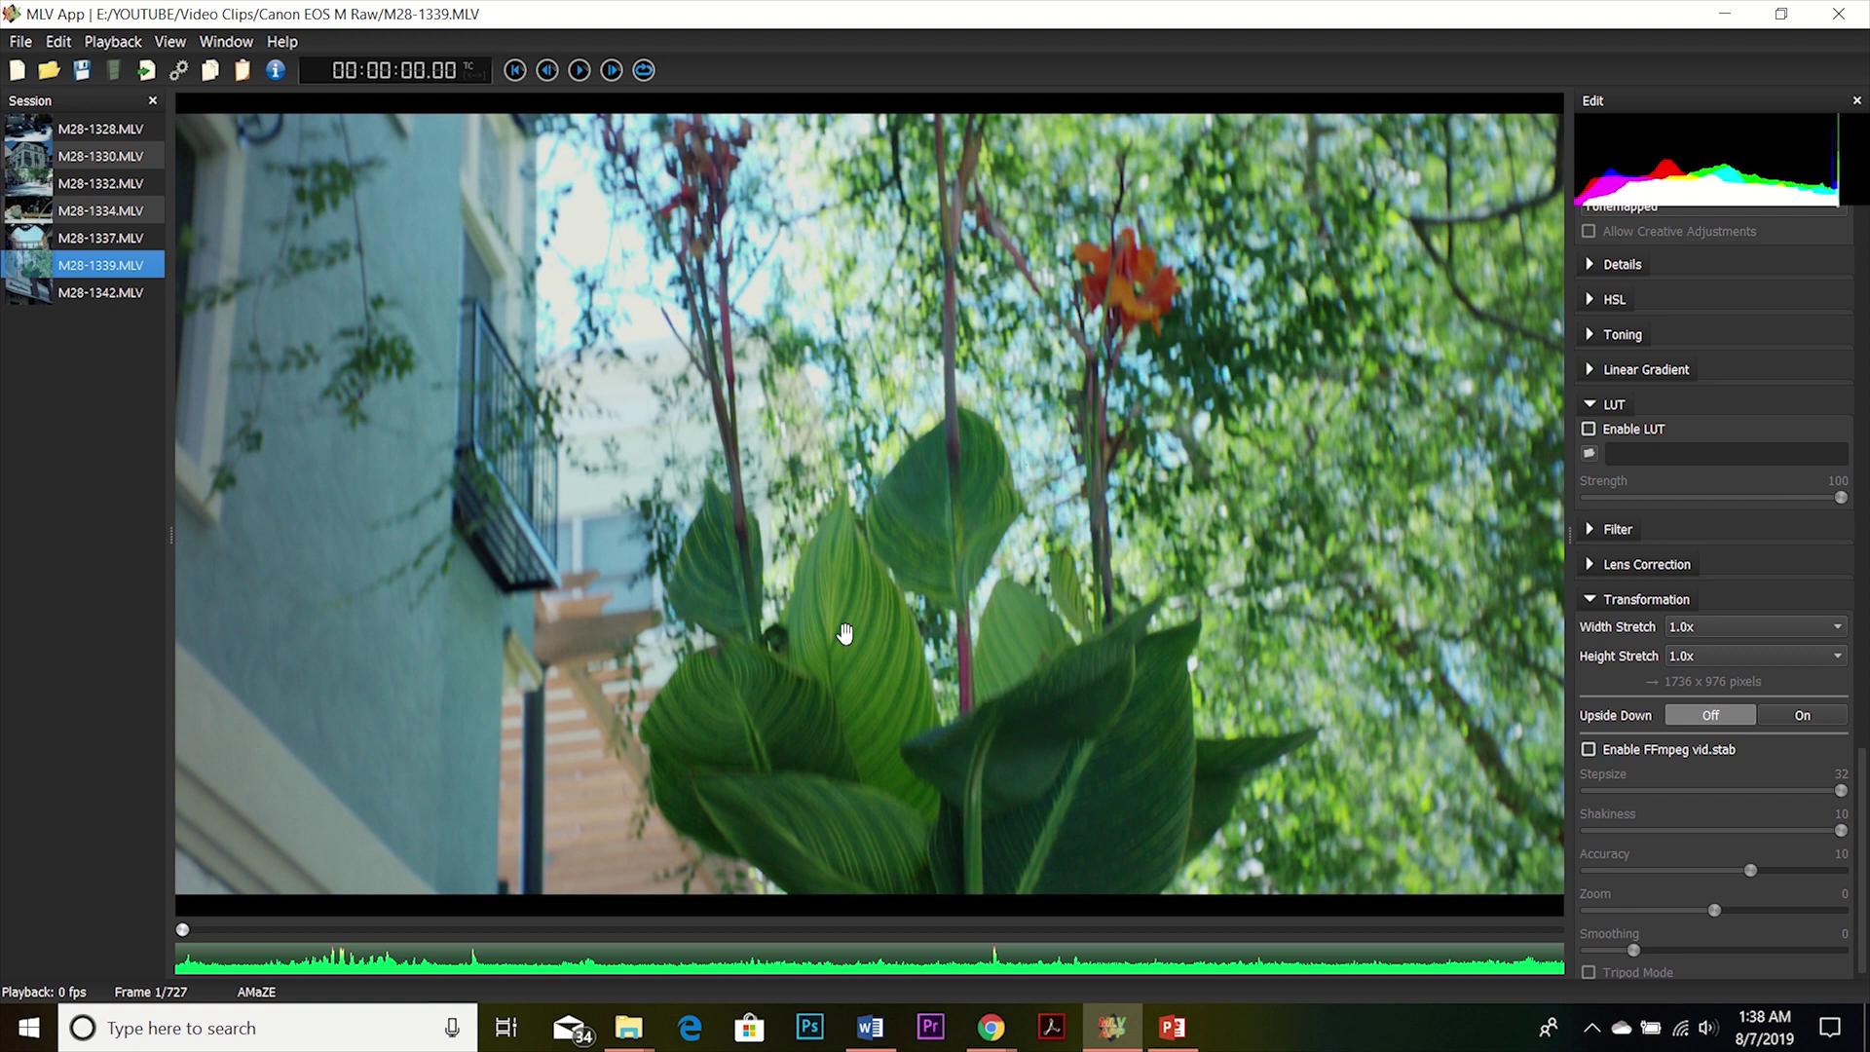
Undo the reset, export the grade as 'Monsters receipt', and delete M28-1339 and M28-1342.
key(ctrl+v)
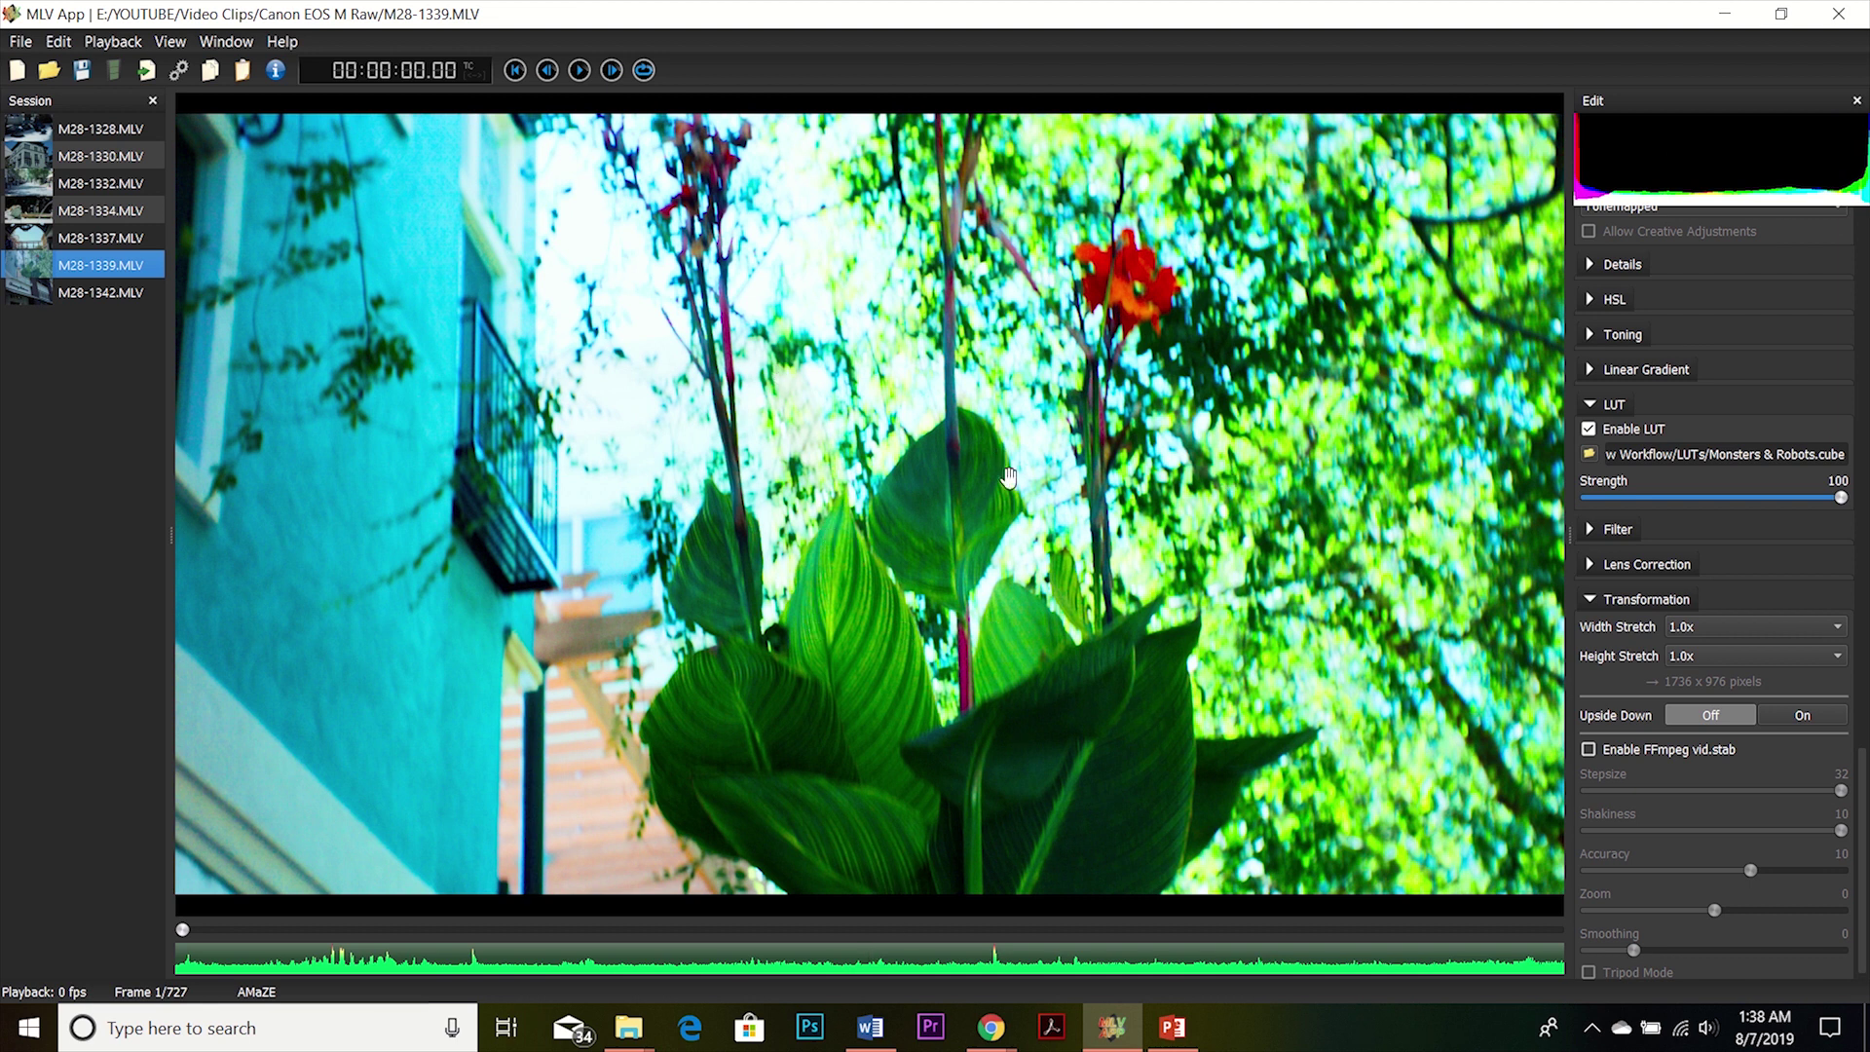
click(59, 42)
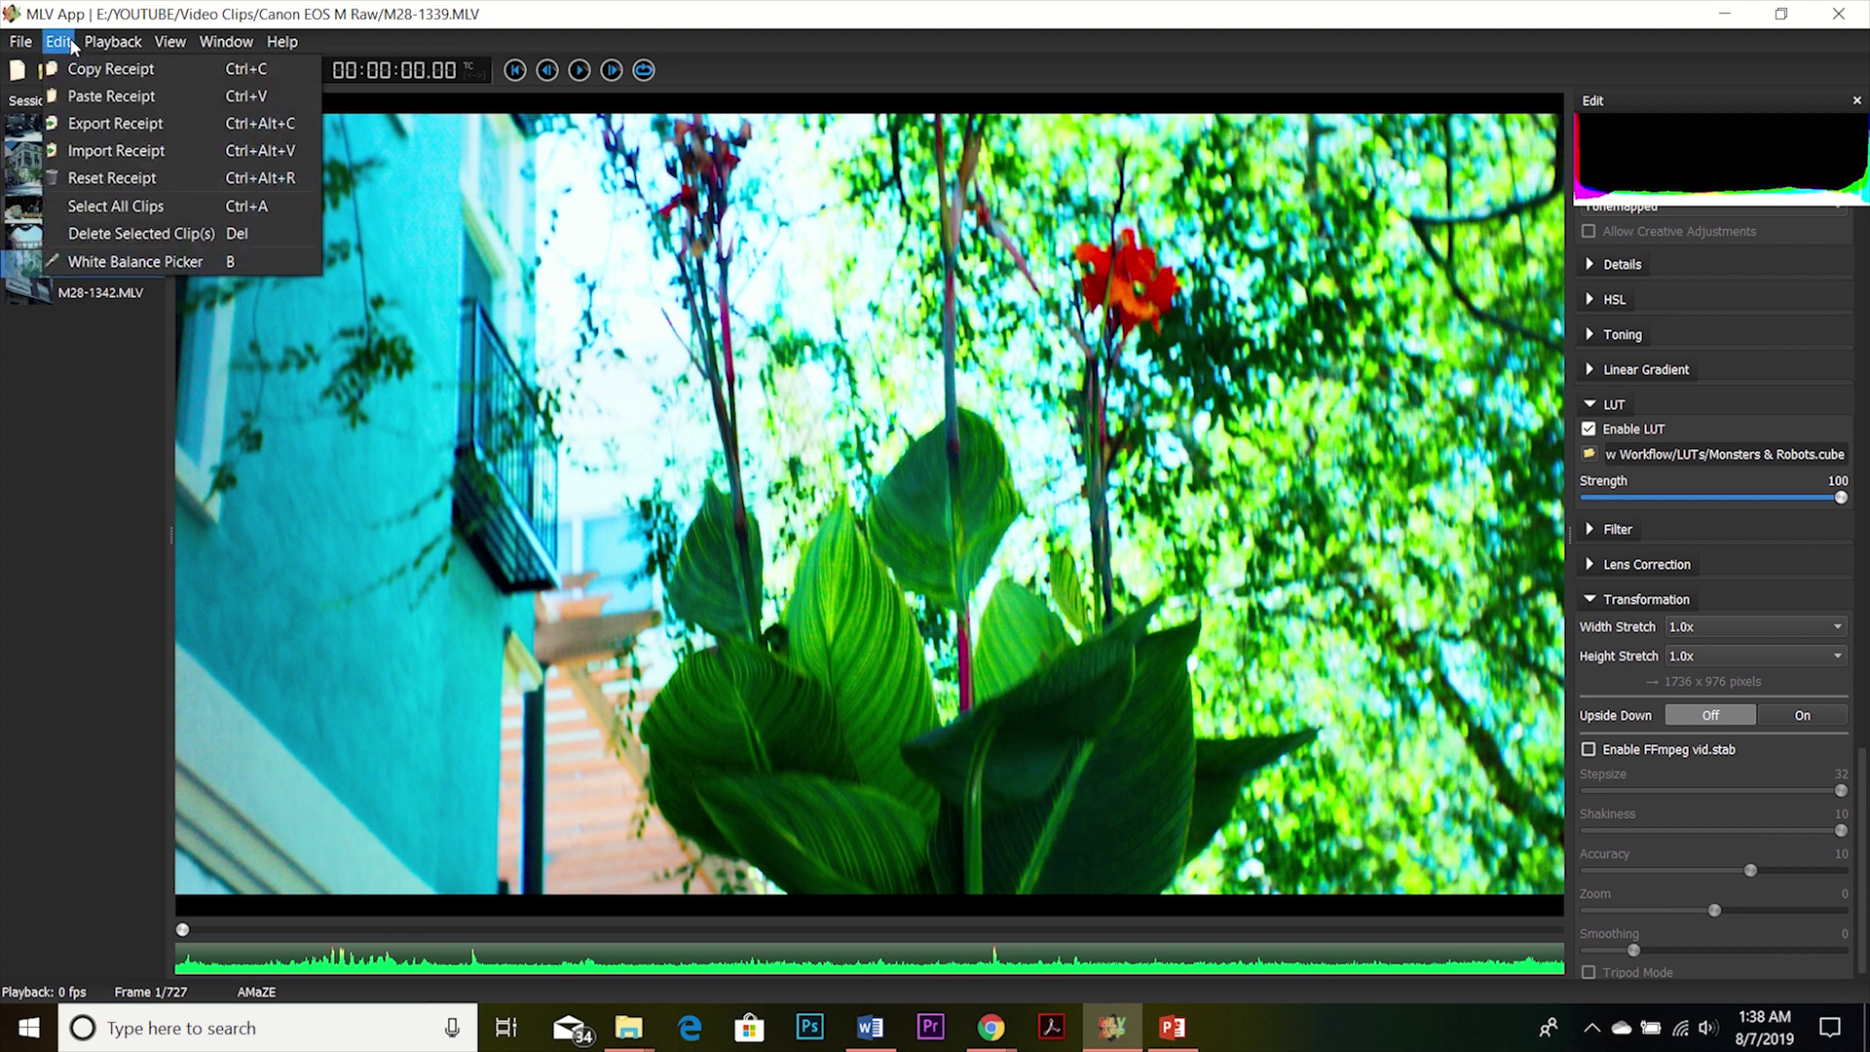
click(95, 129)
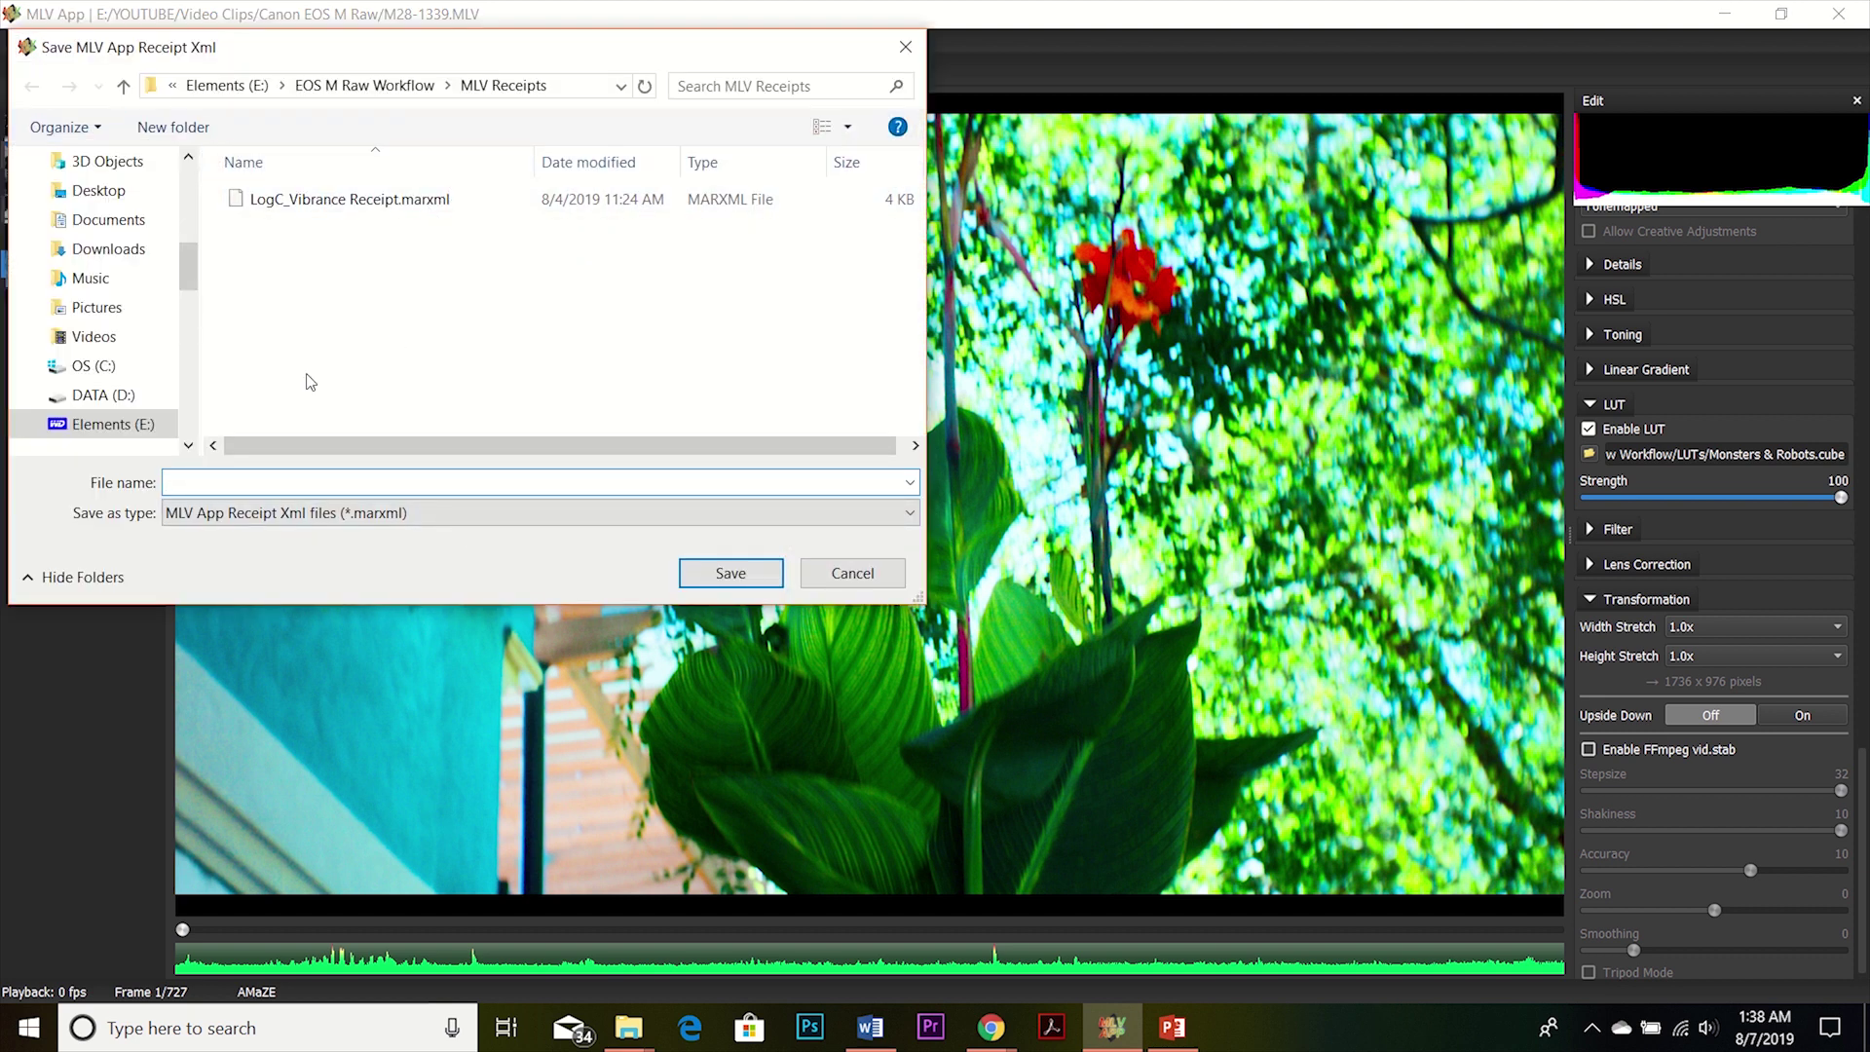
text(Monsters receipt)
click(732, 576)
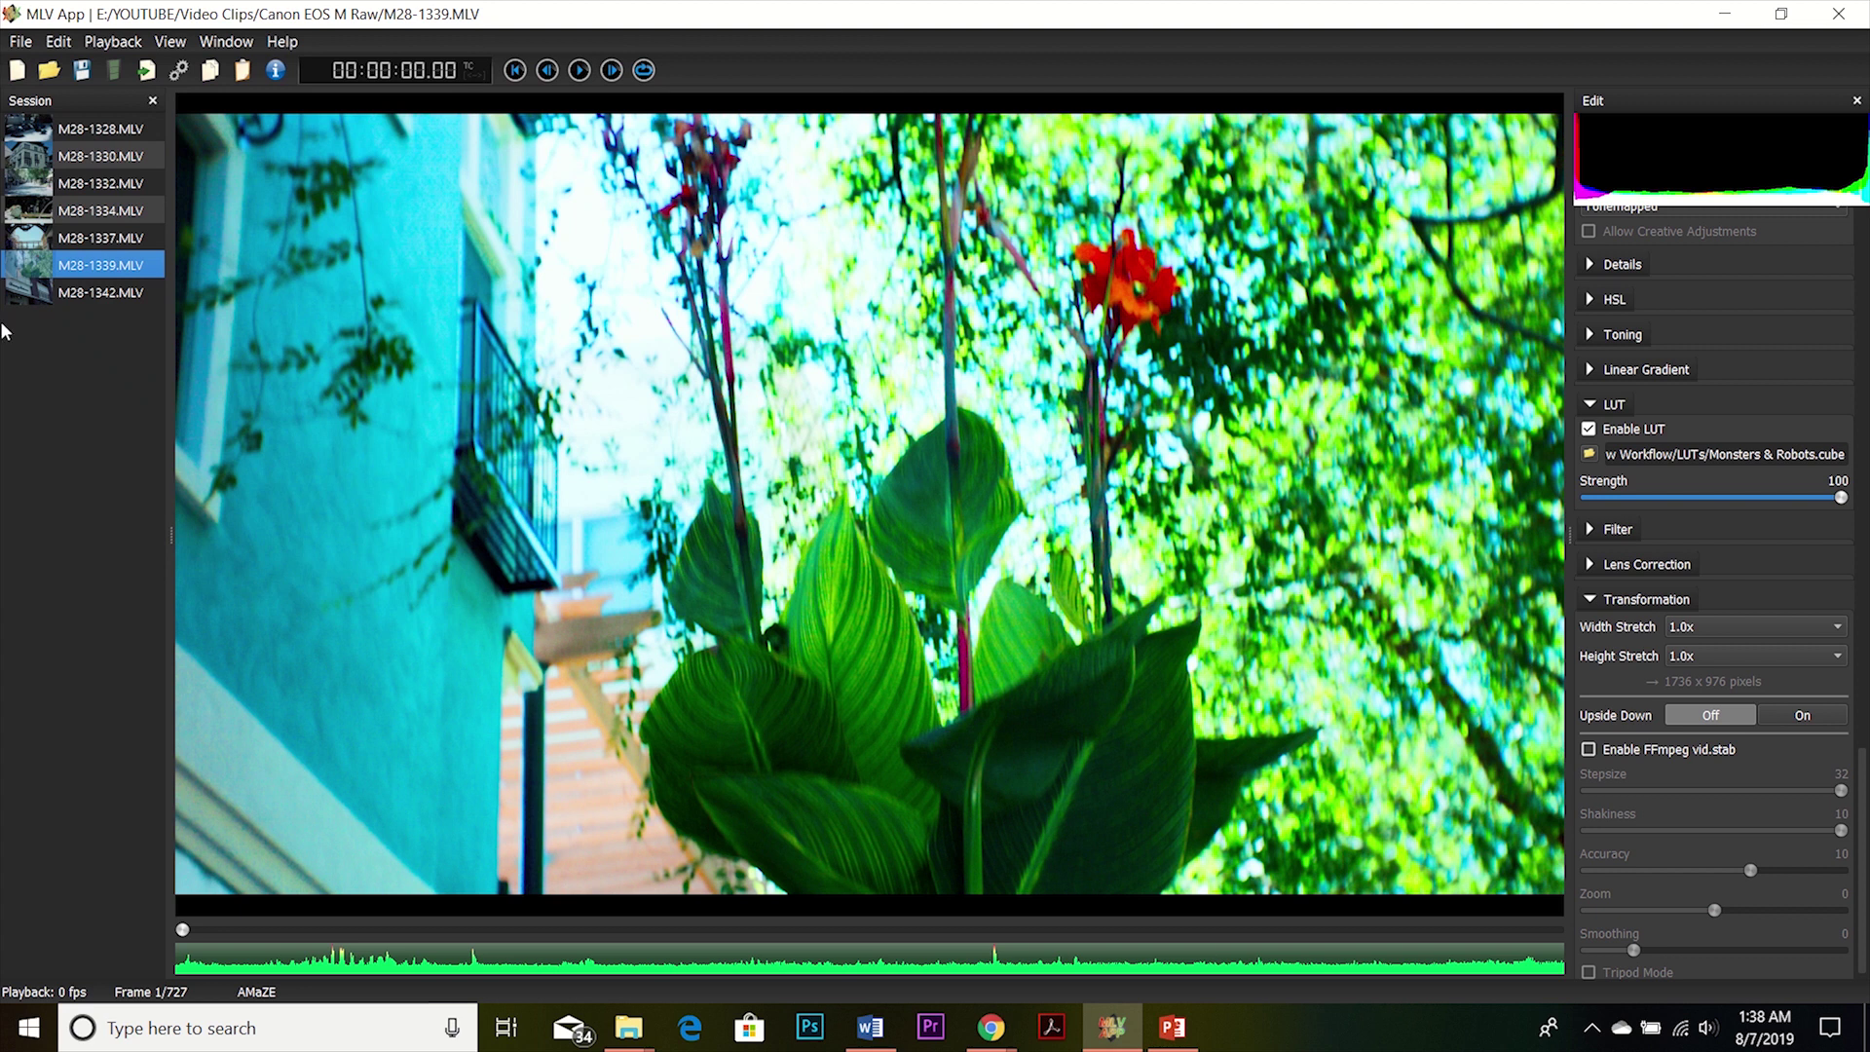
shift+click(102, 292)
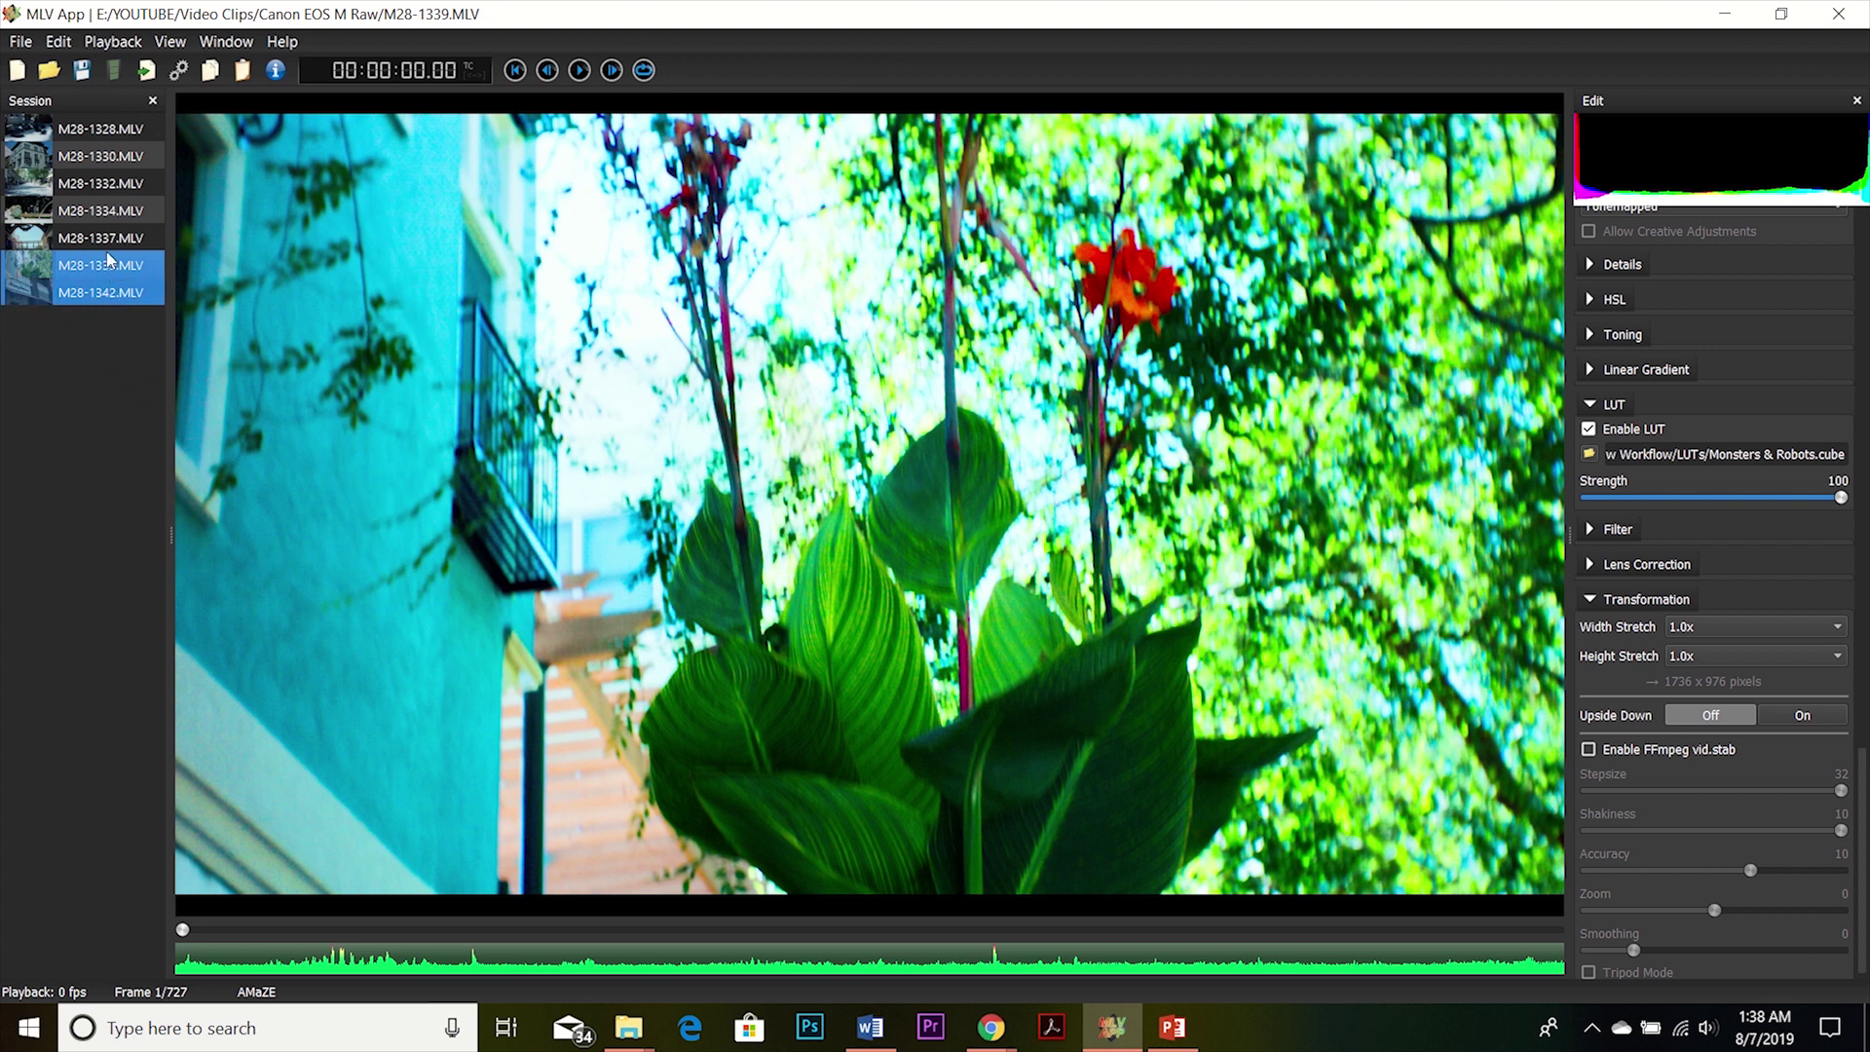
key(Delete)
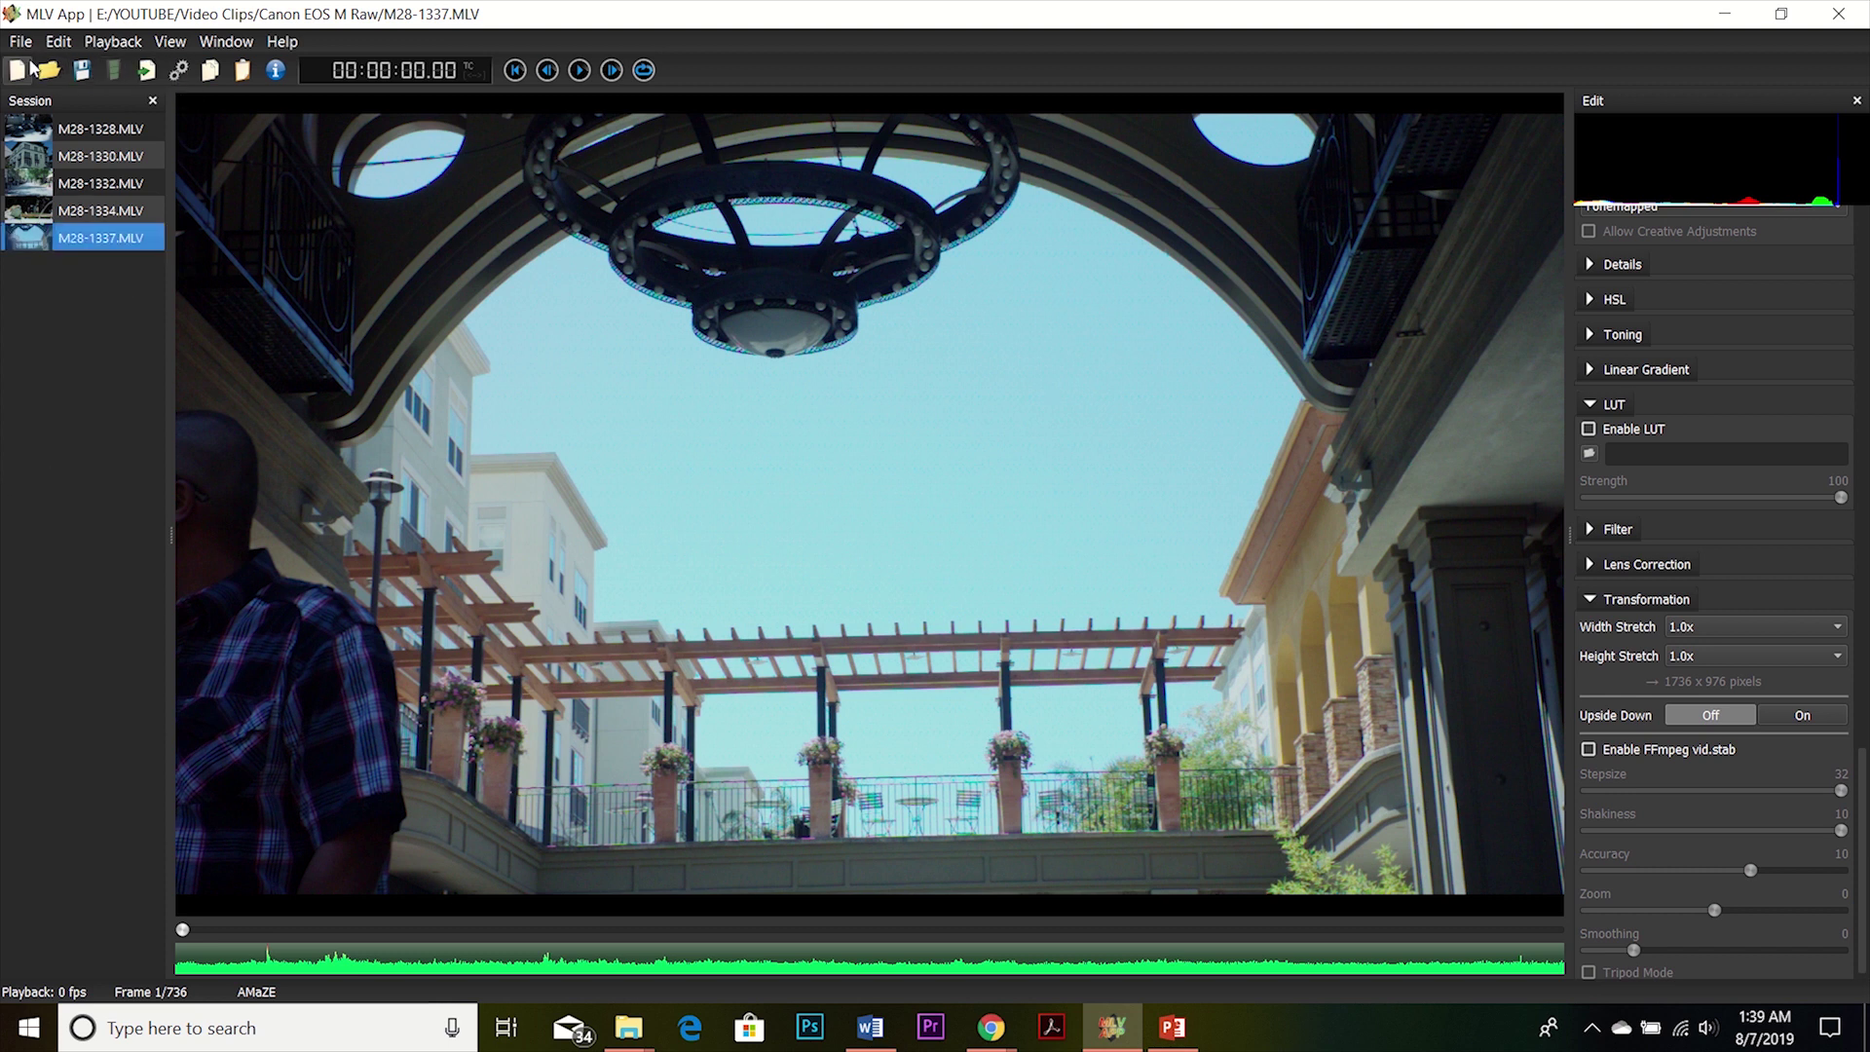
Import 'Monsters receipt.marxml' onto M28-1337, applying the Monsters & Robots LUT at strength 100.
click(56, 43)
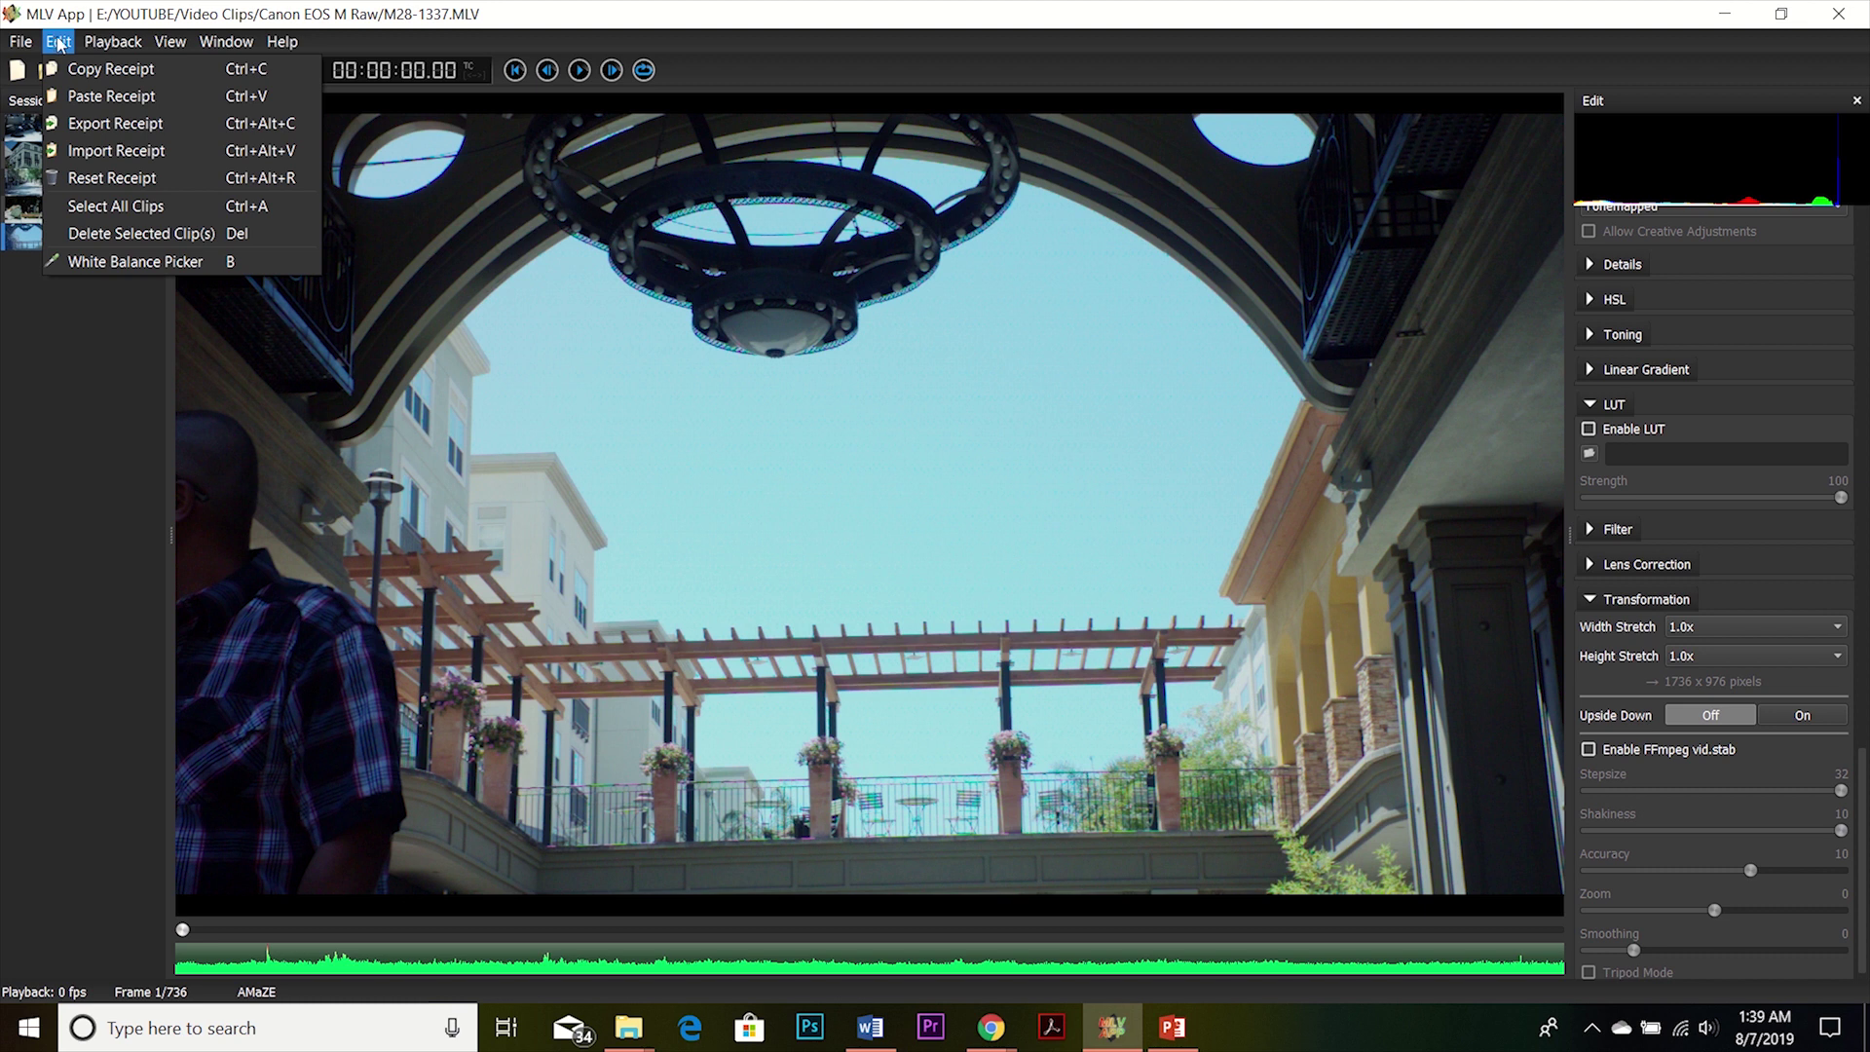
click(107, 151)
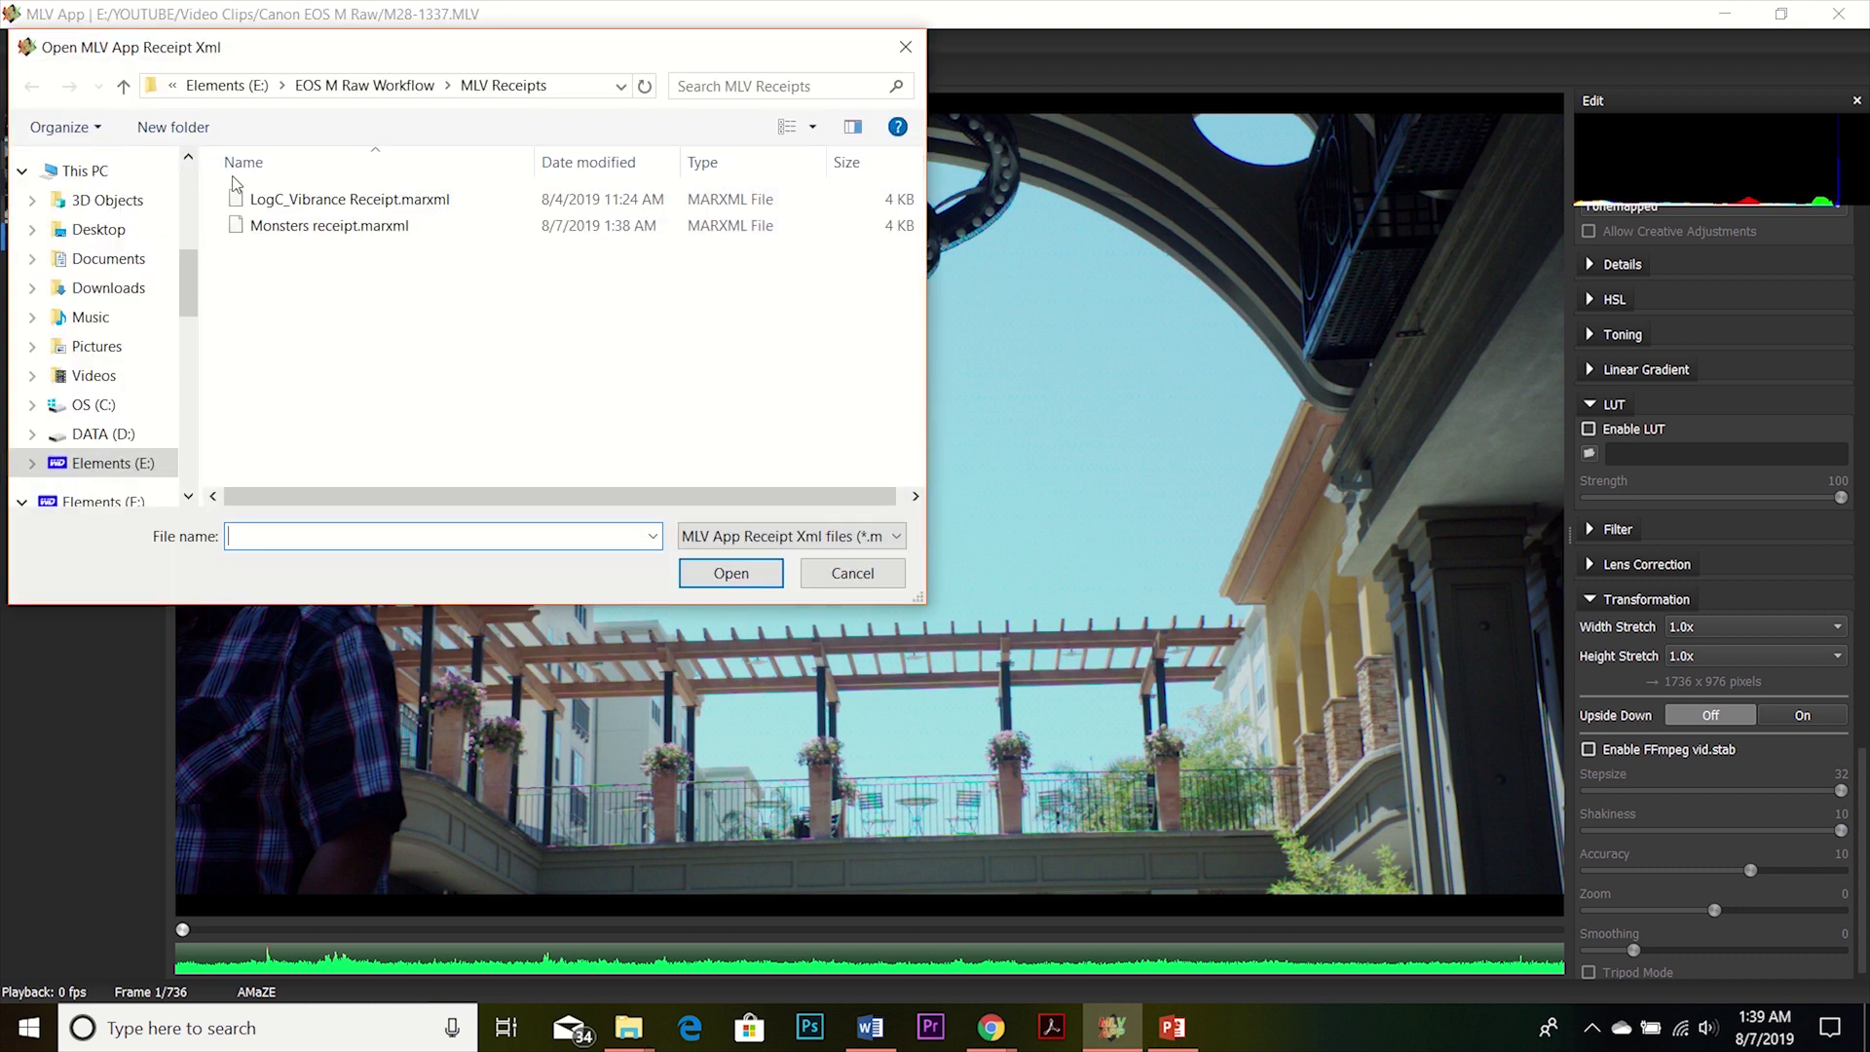
click(312, 229)
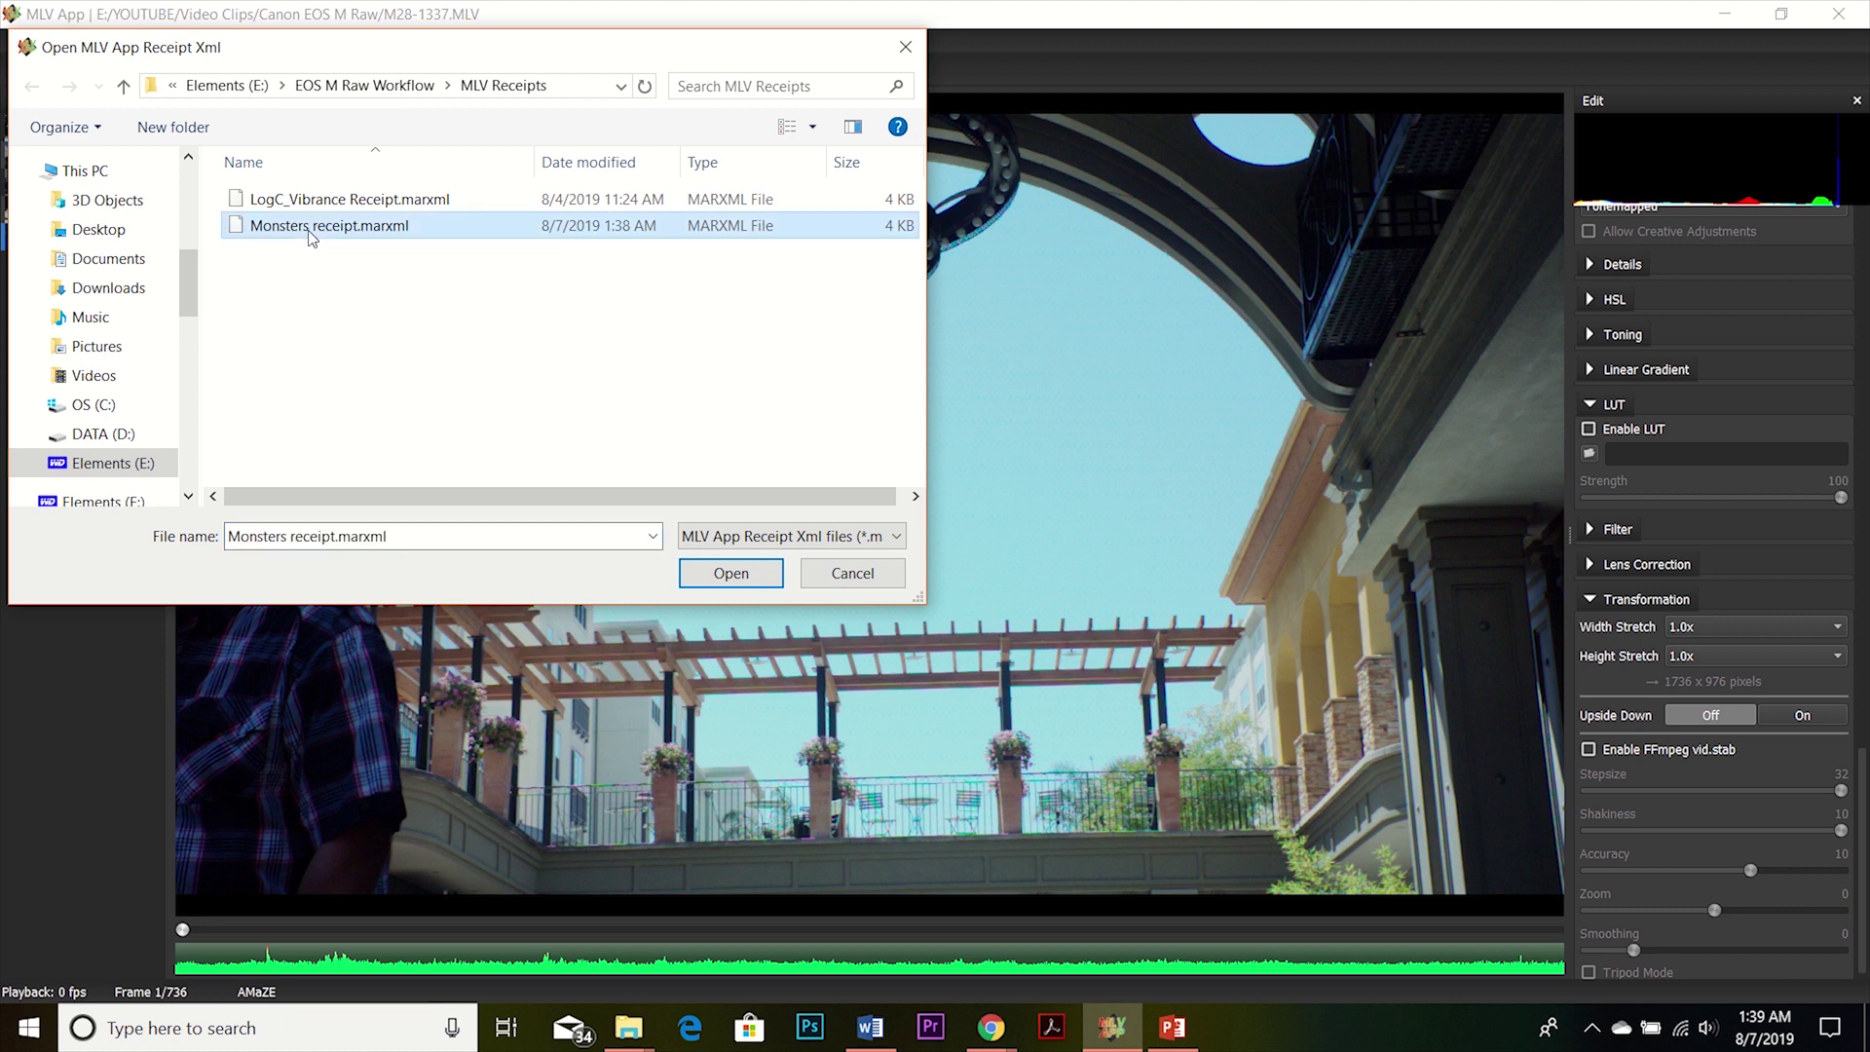
click(729, 574)
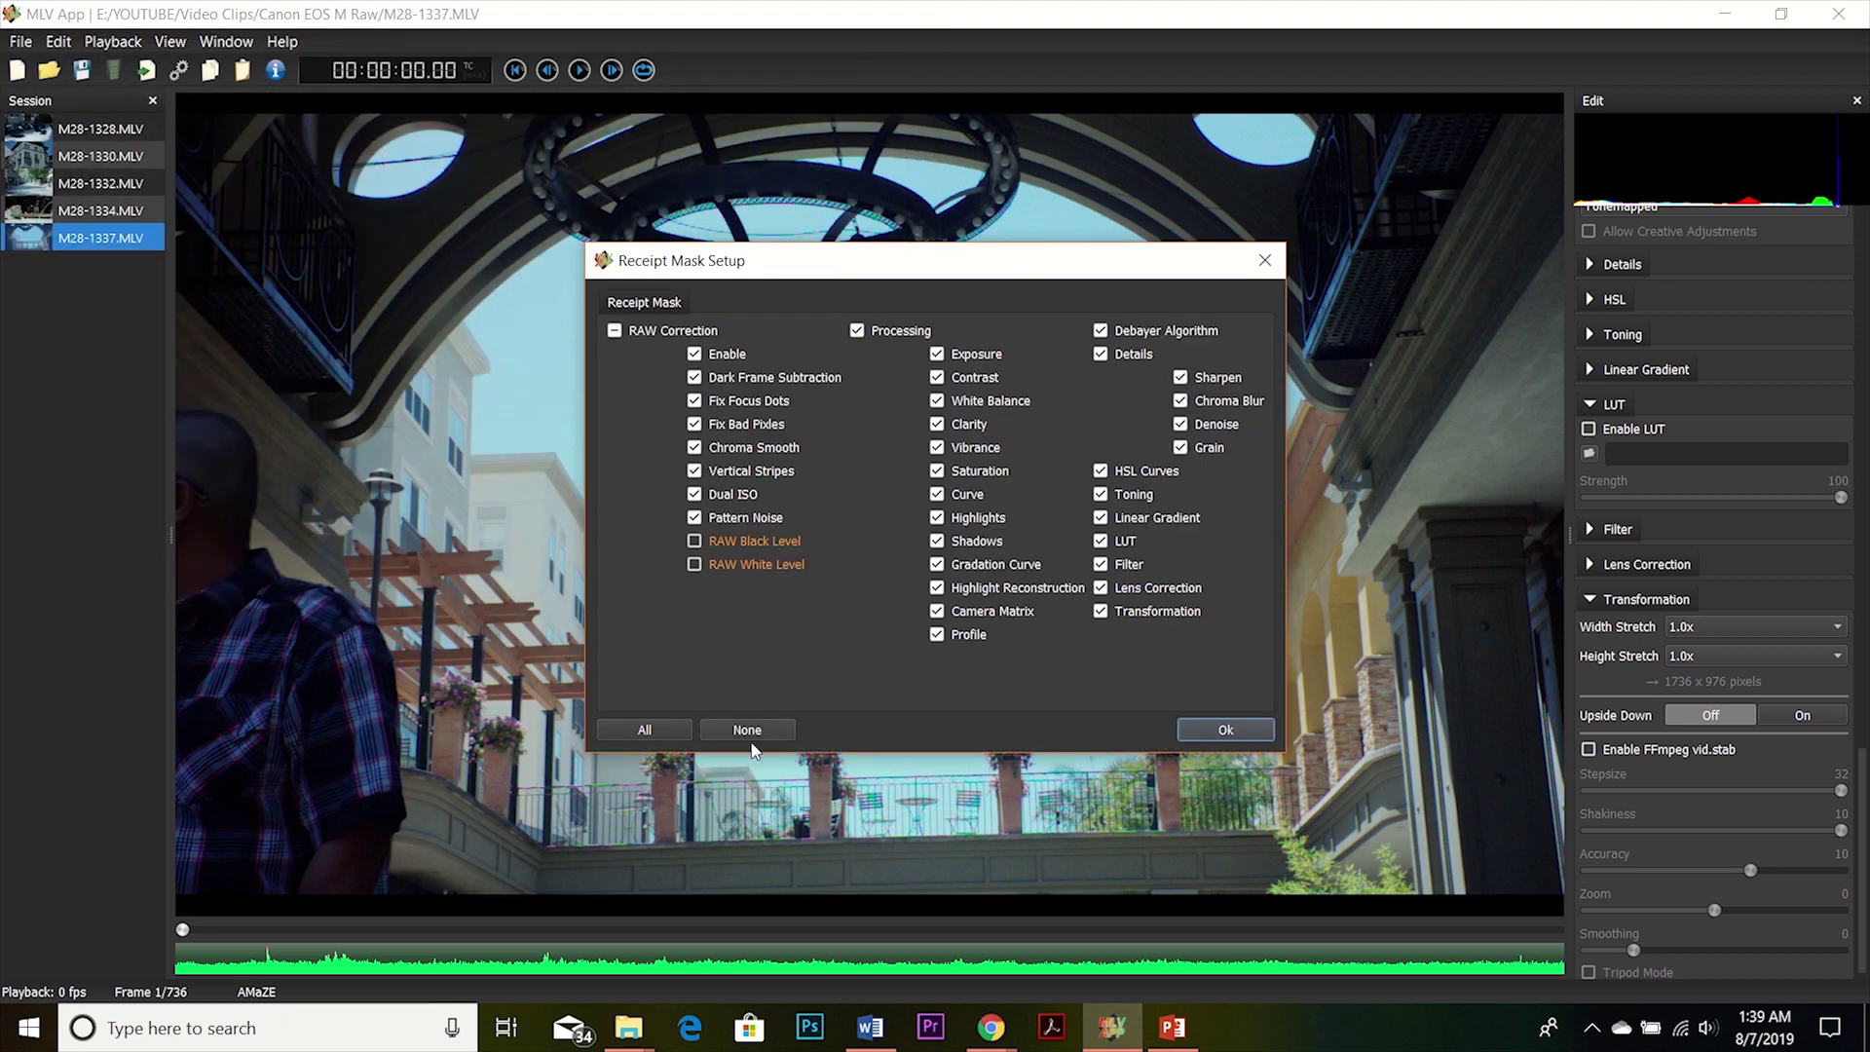
click(1205, 723)
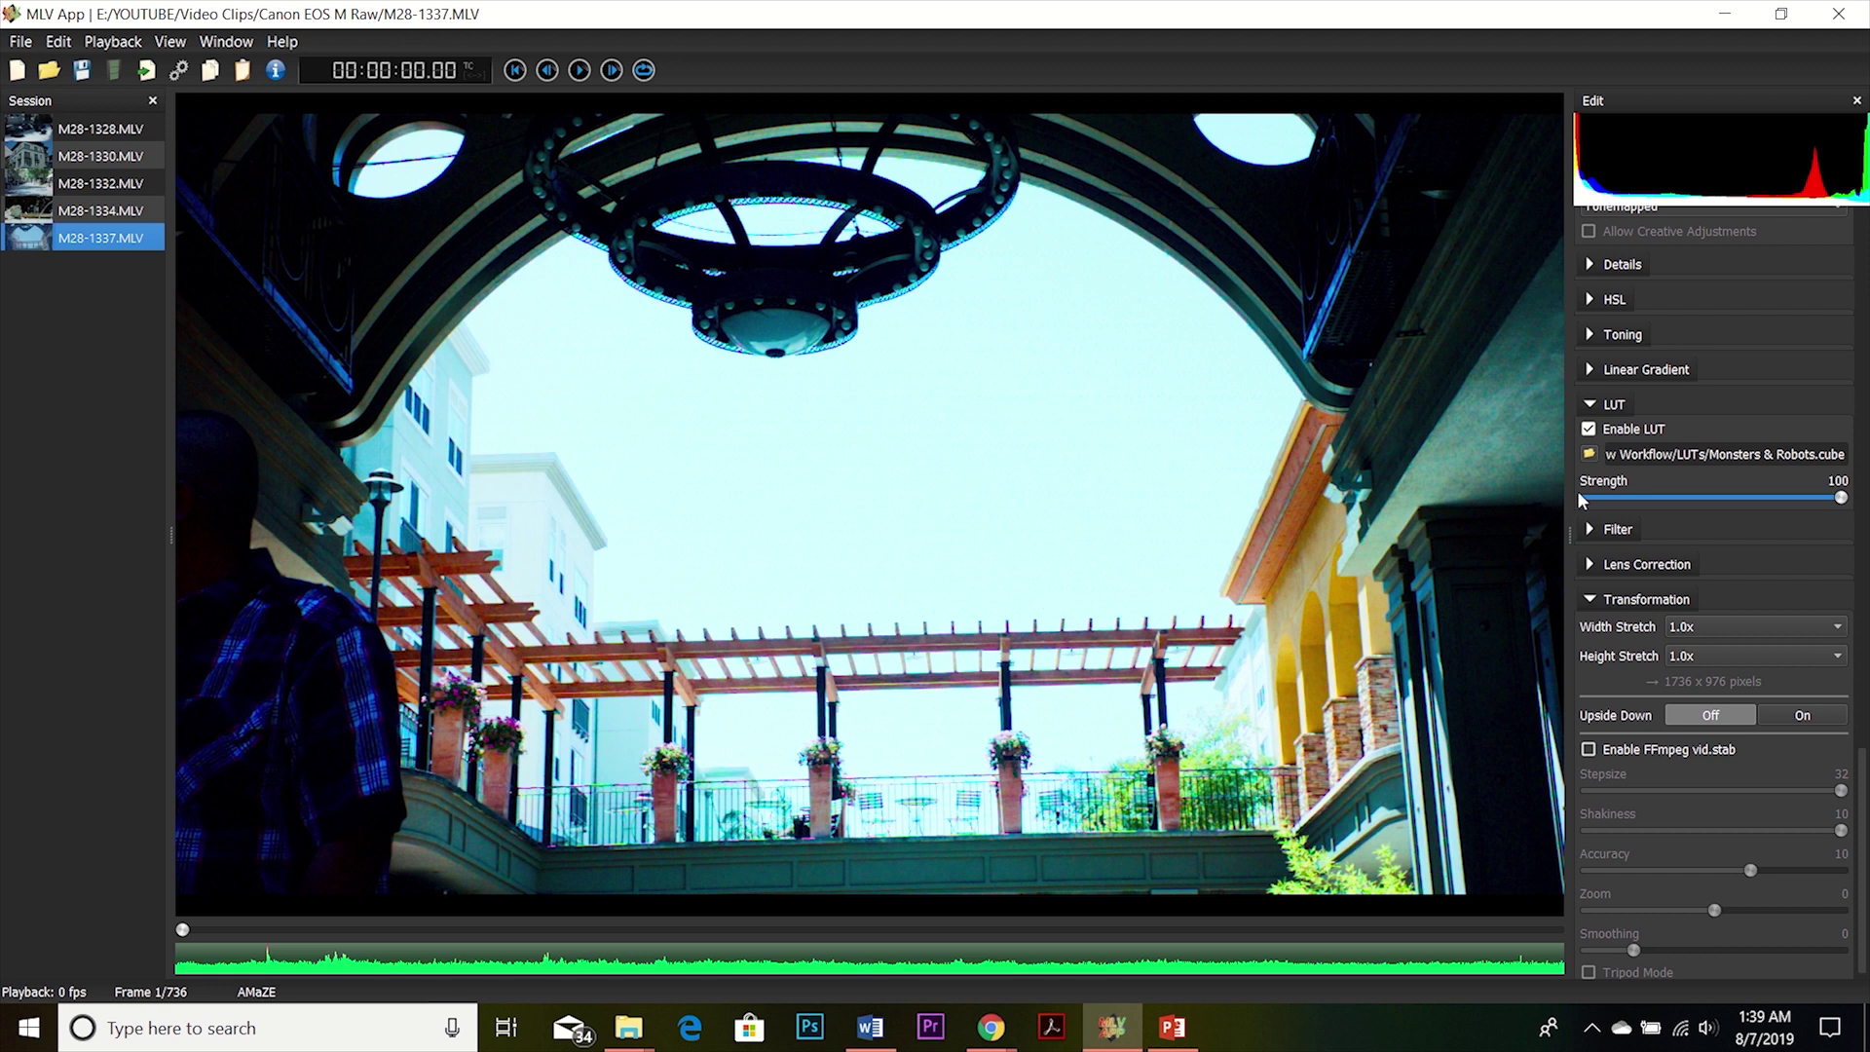
drag(1867, 853, 1866, 440)
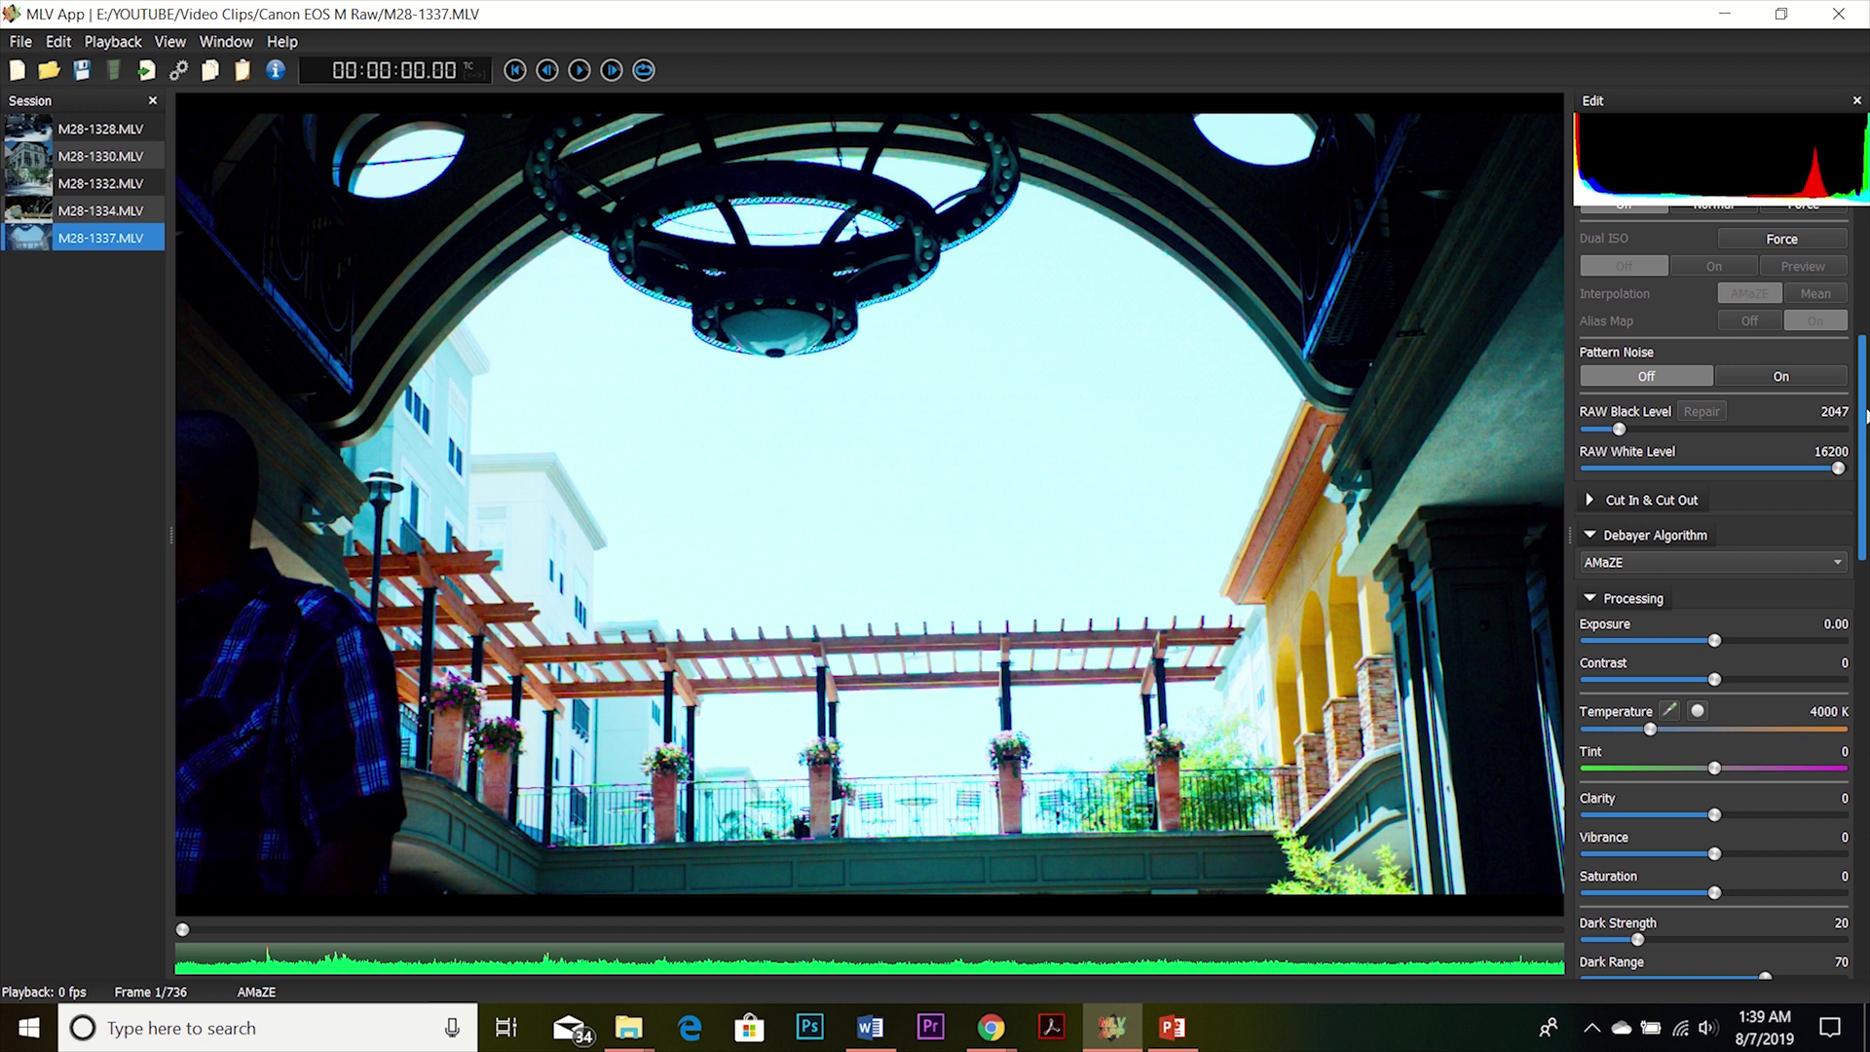
Replace M28-1337's grade with the LogC_Vibrance receipt and bring up Export Settings (H.264, 1920x1080).
click(58, 43)
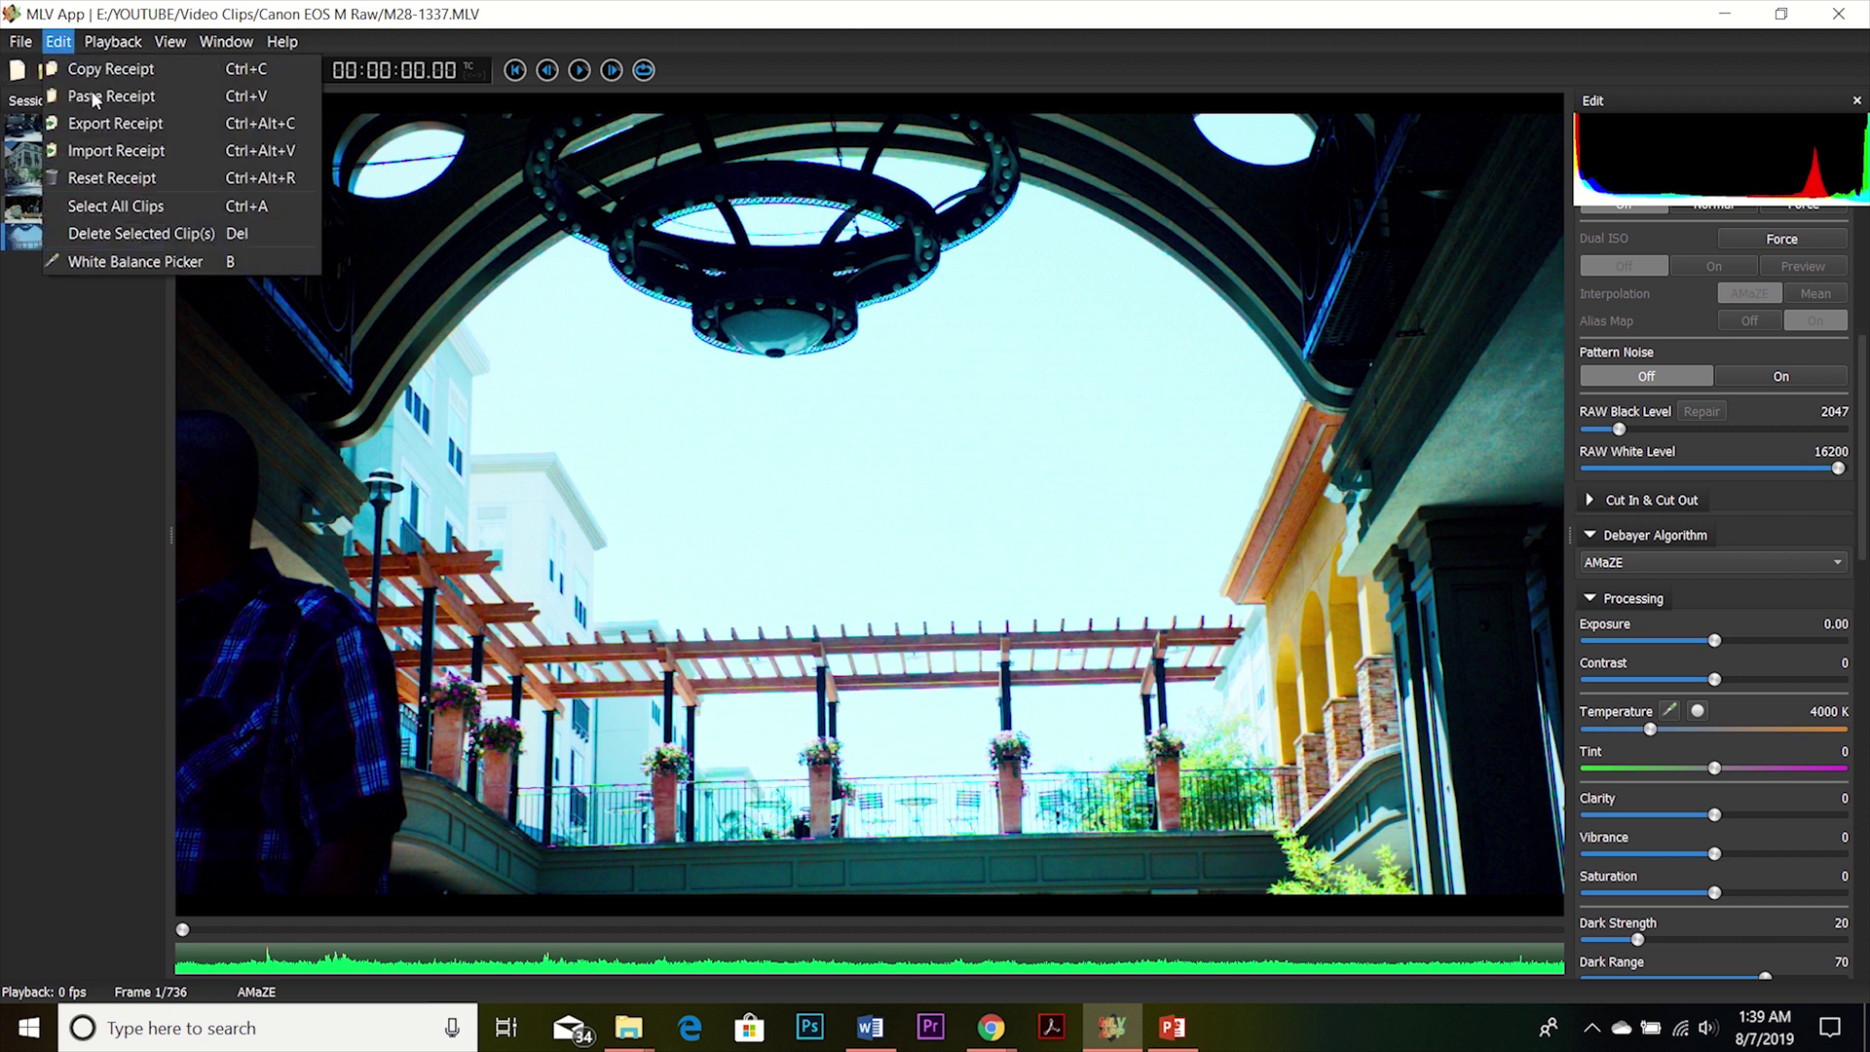
click(105, 179)
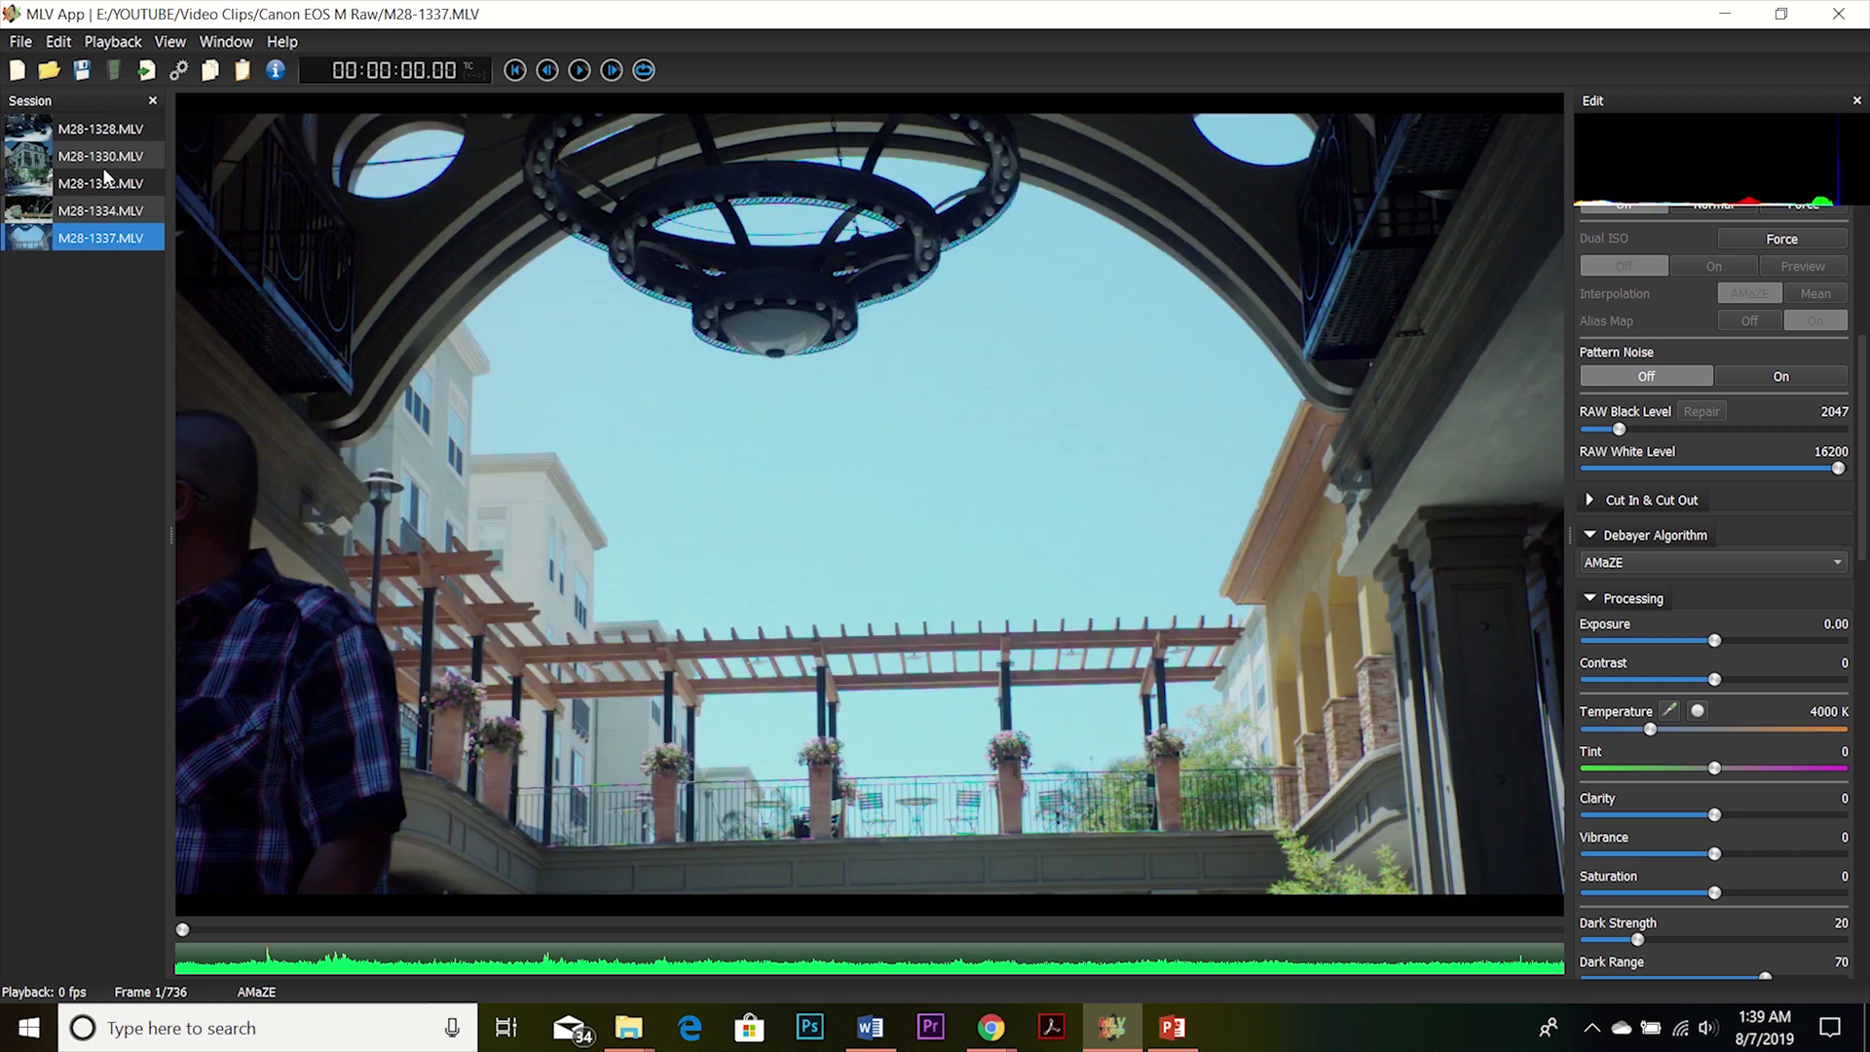
click(58, 42)
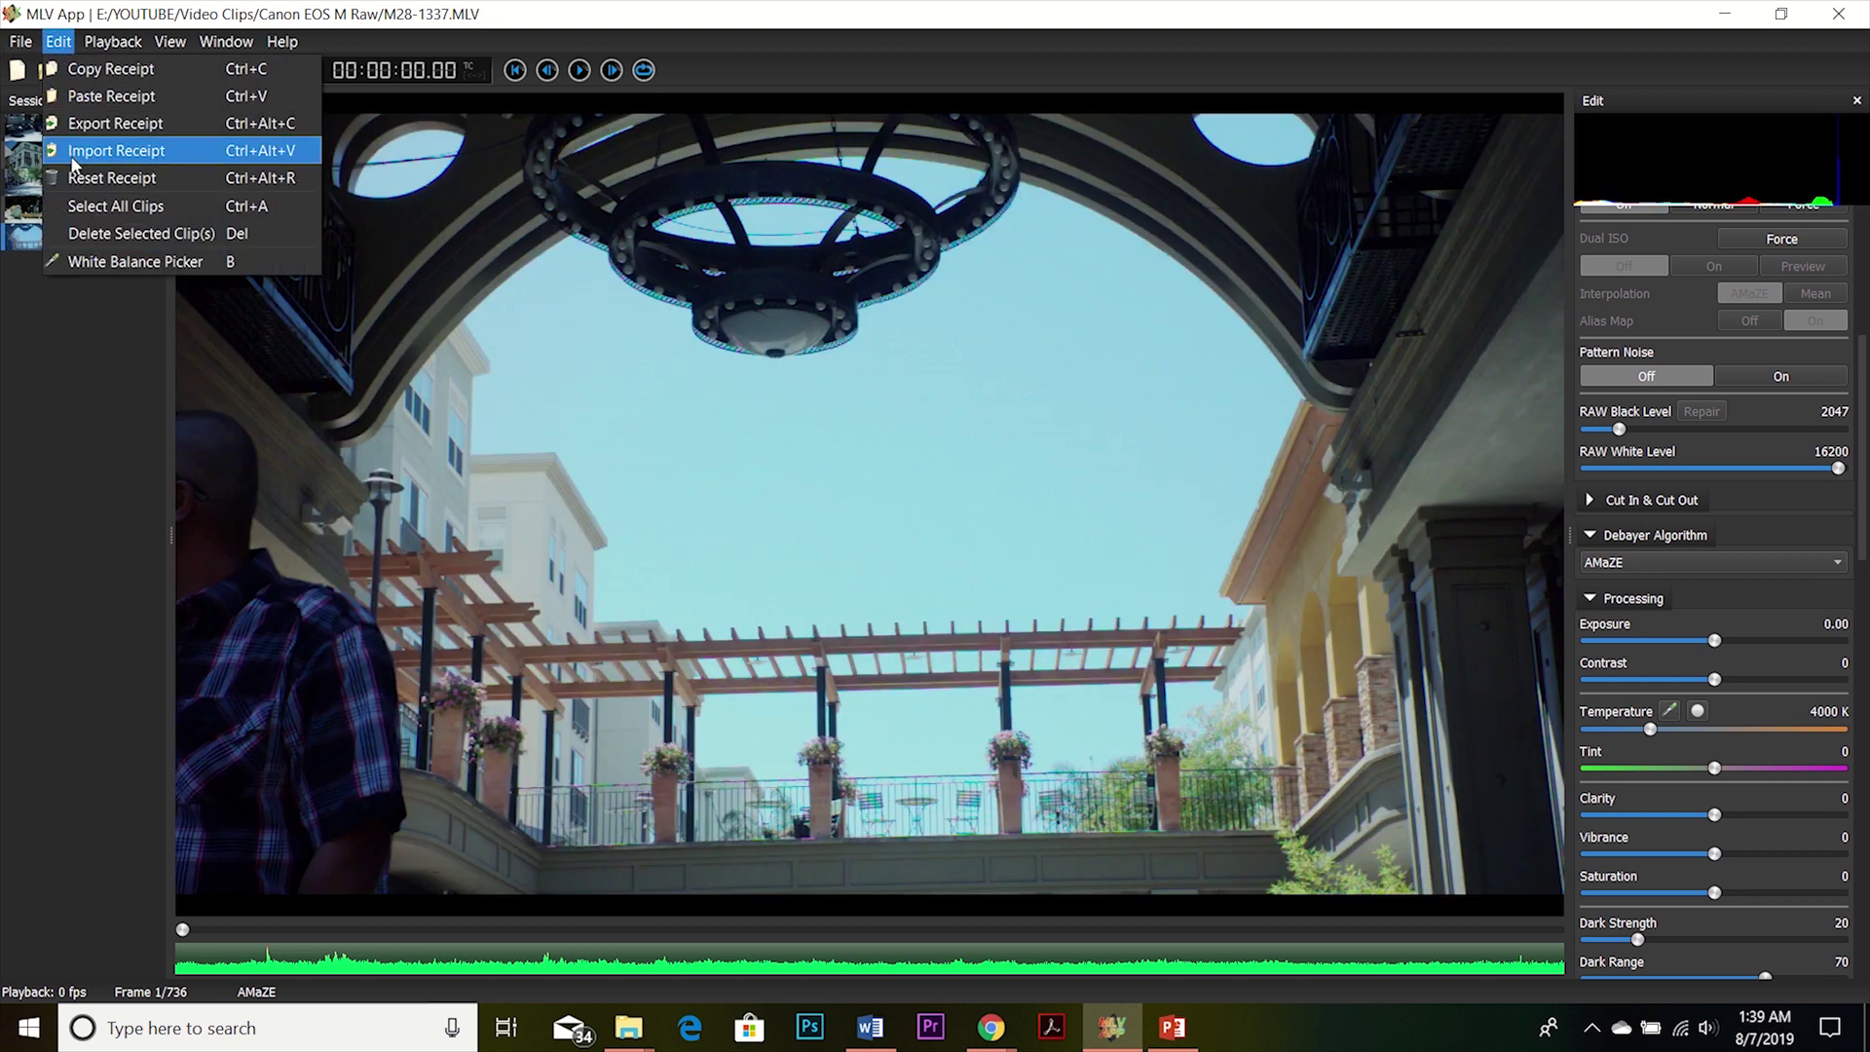
click(73, 165)
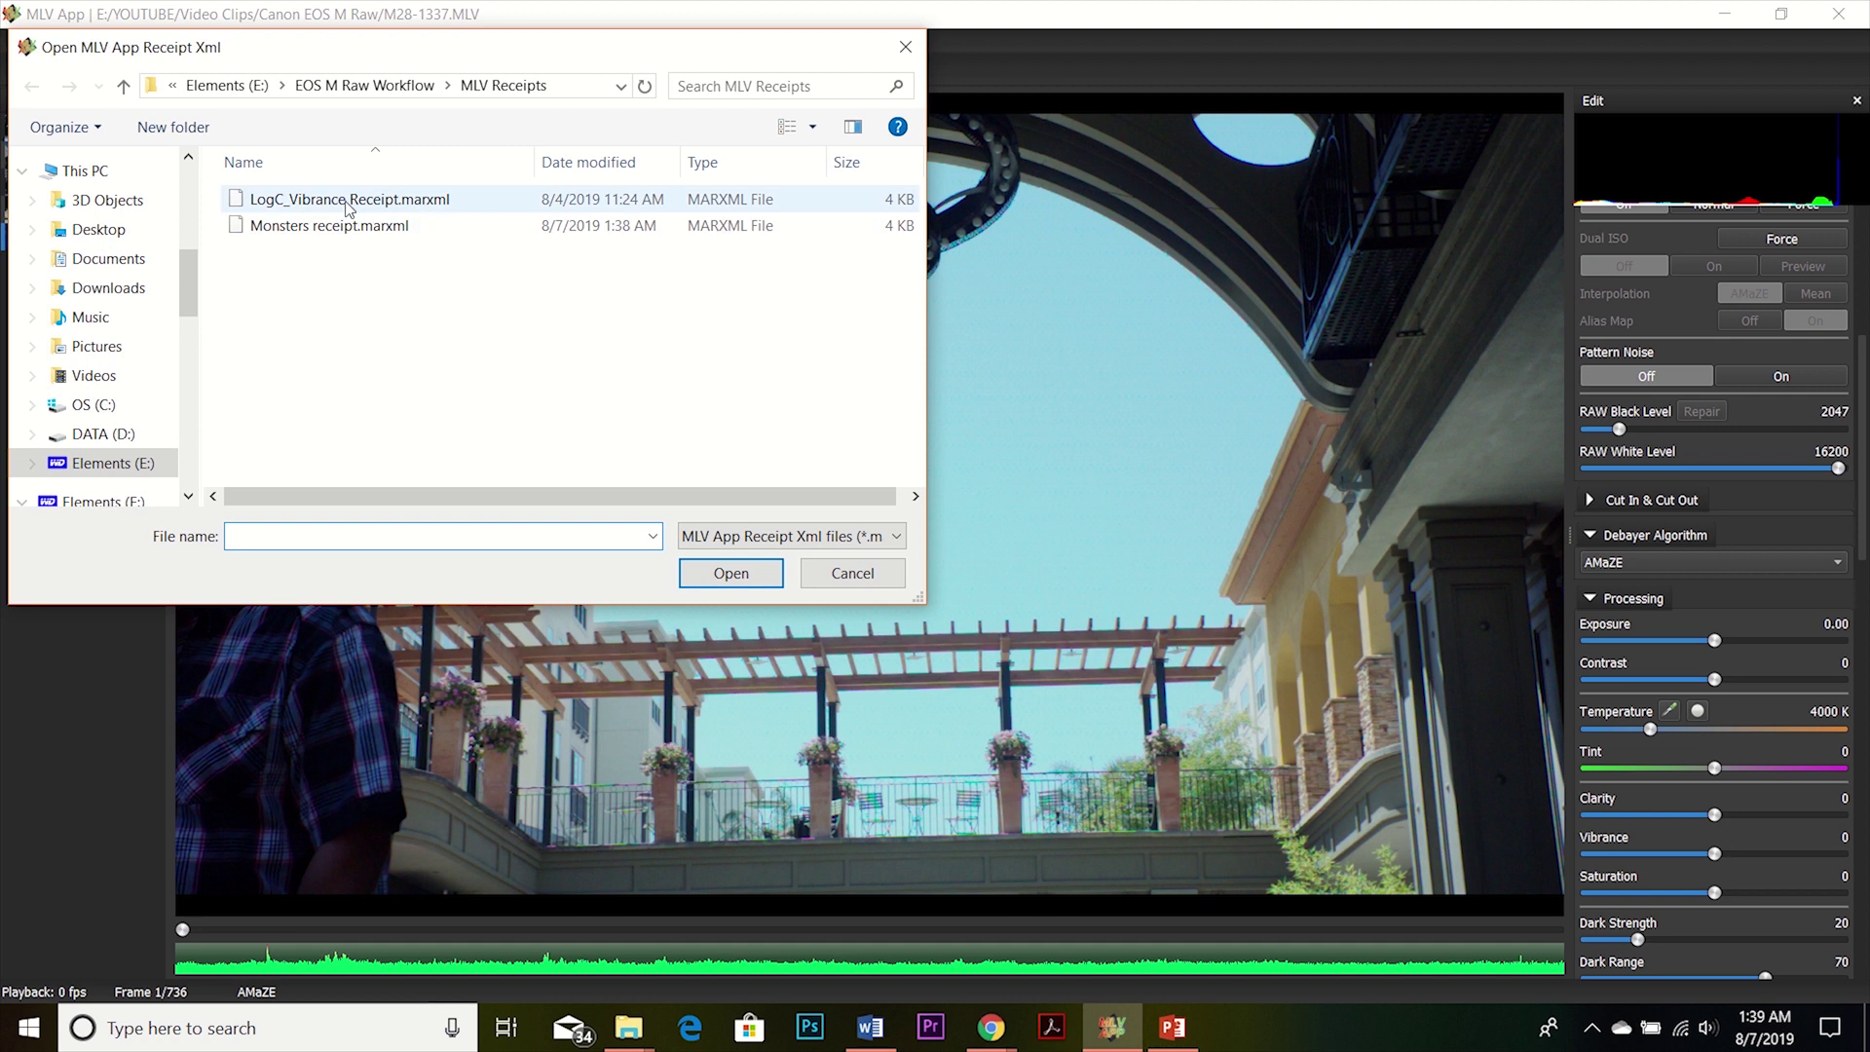
click(348, 202)
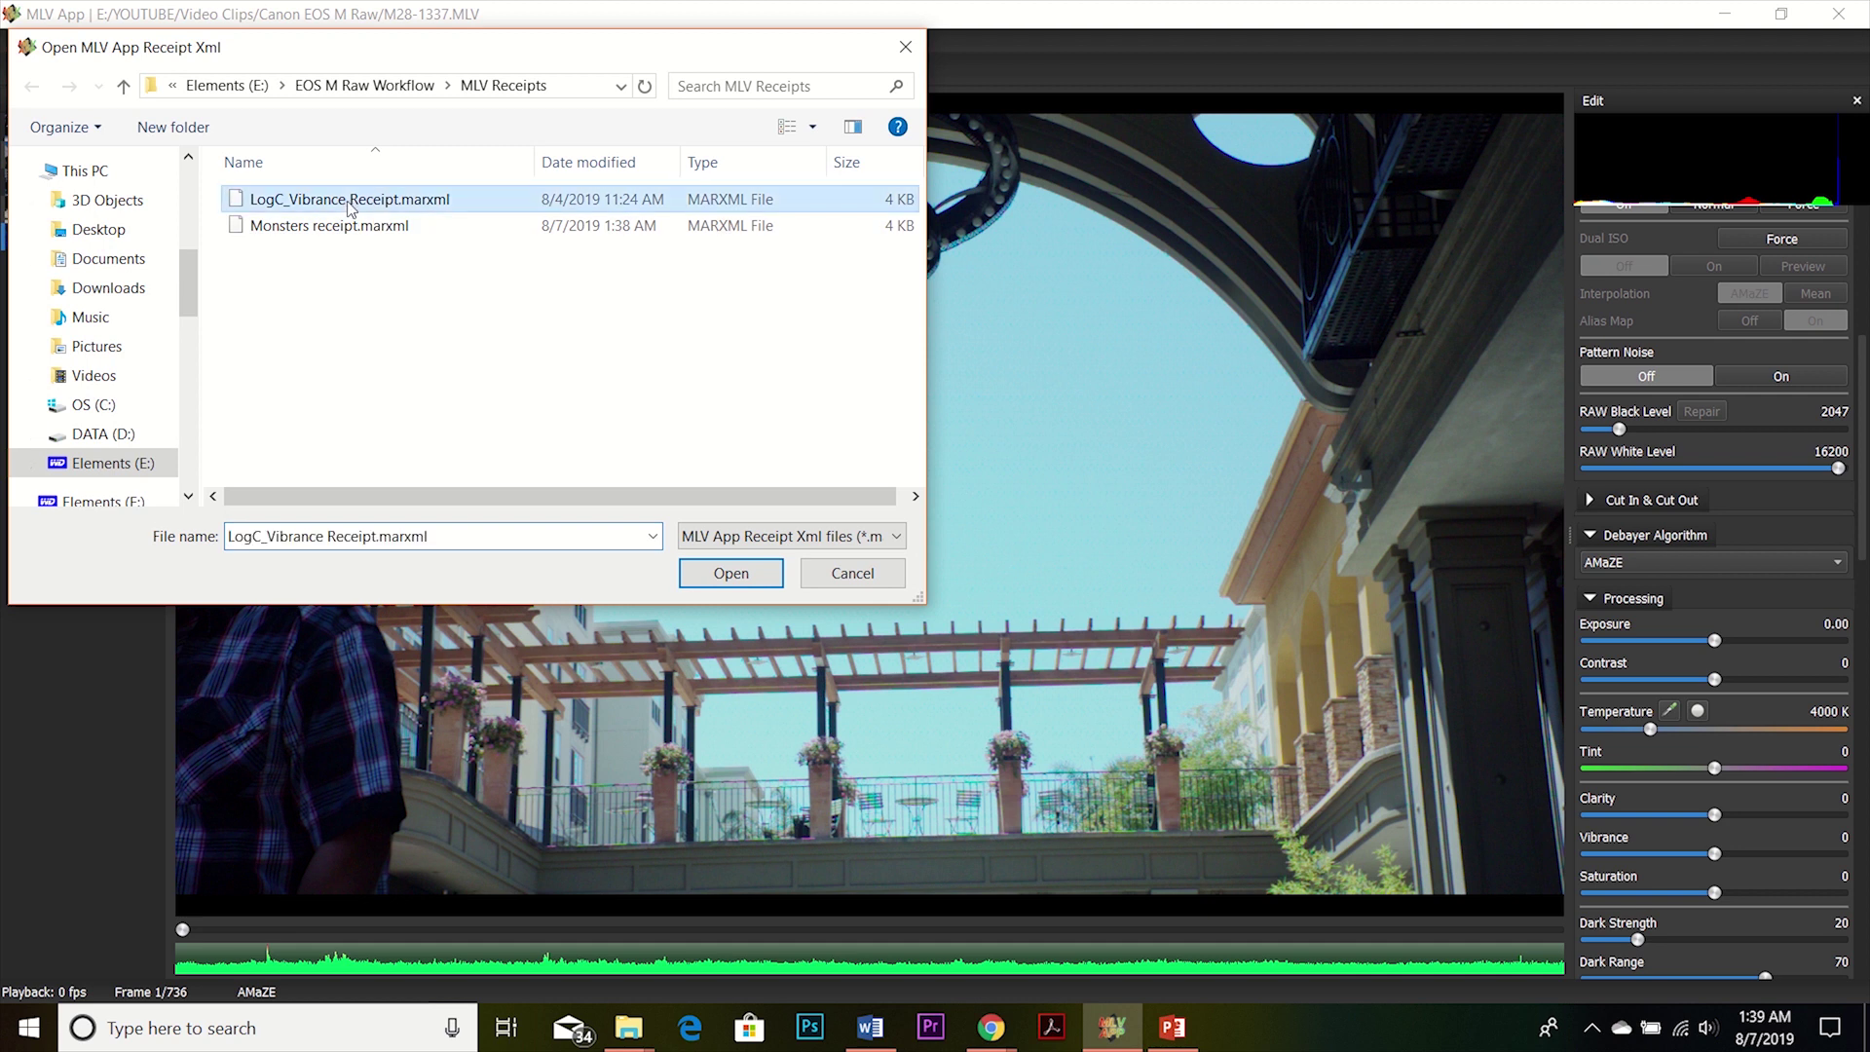
click(742, 577)
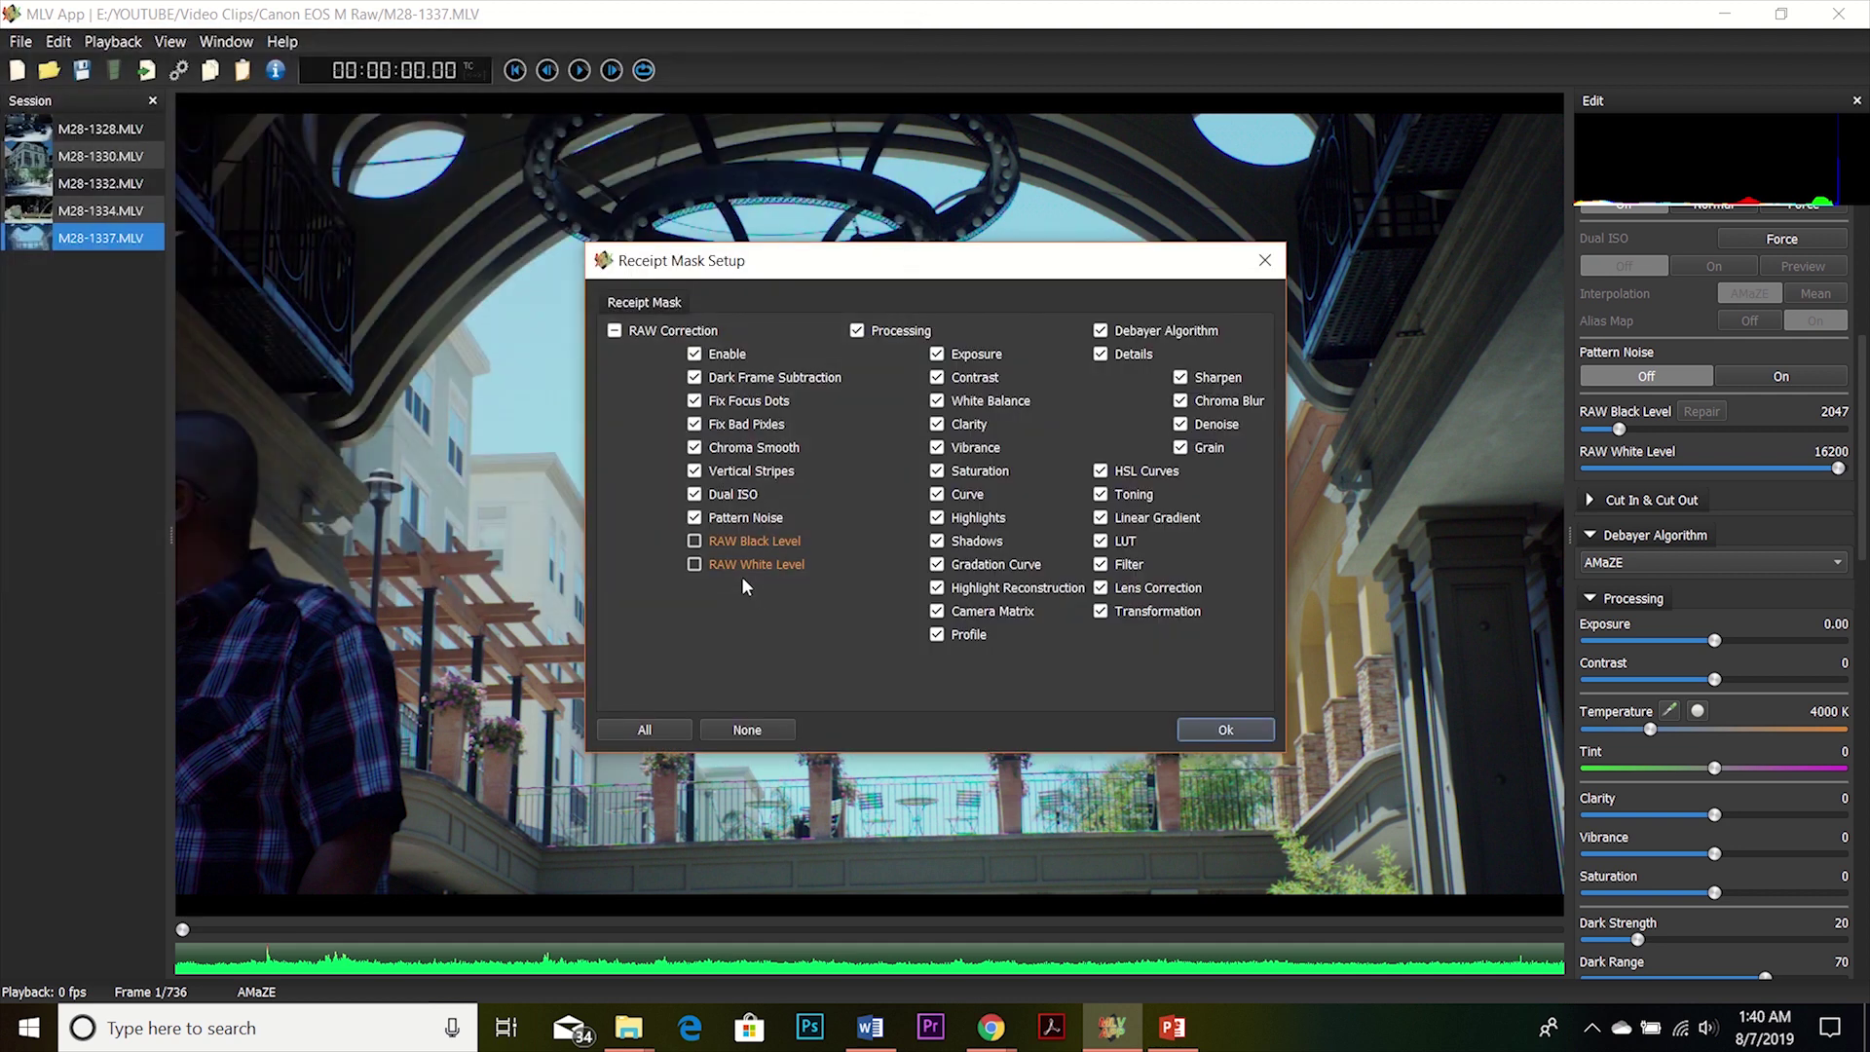
click(1195, 728)
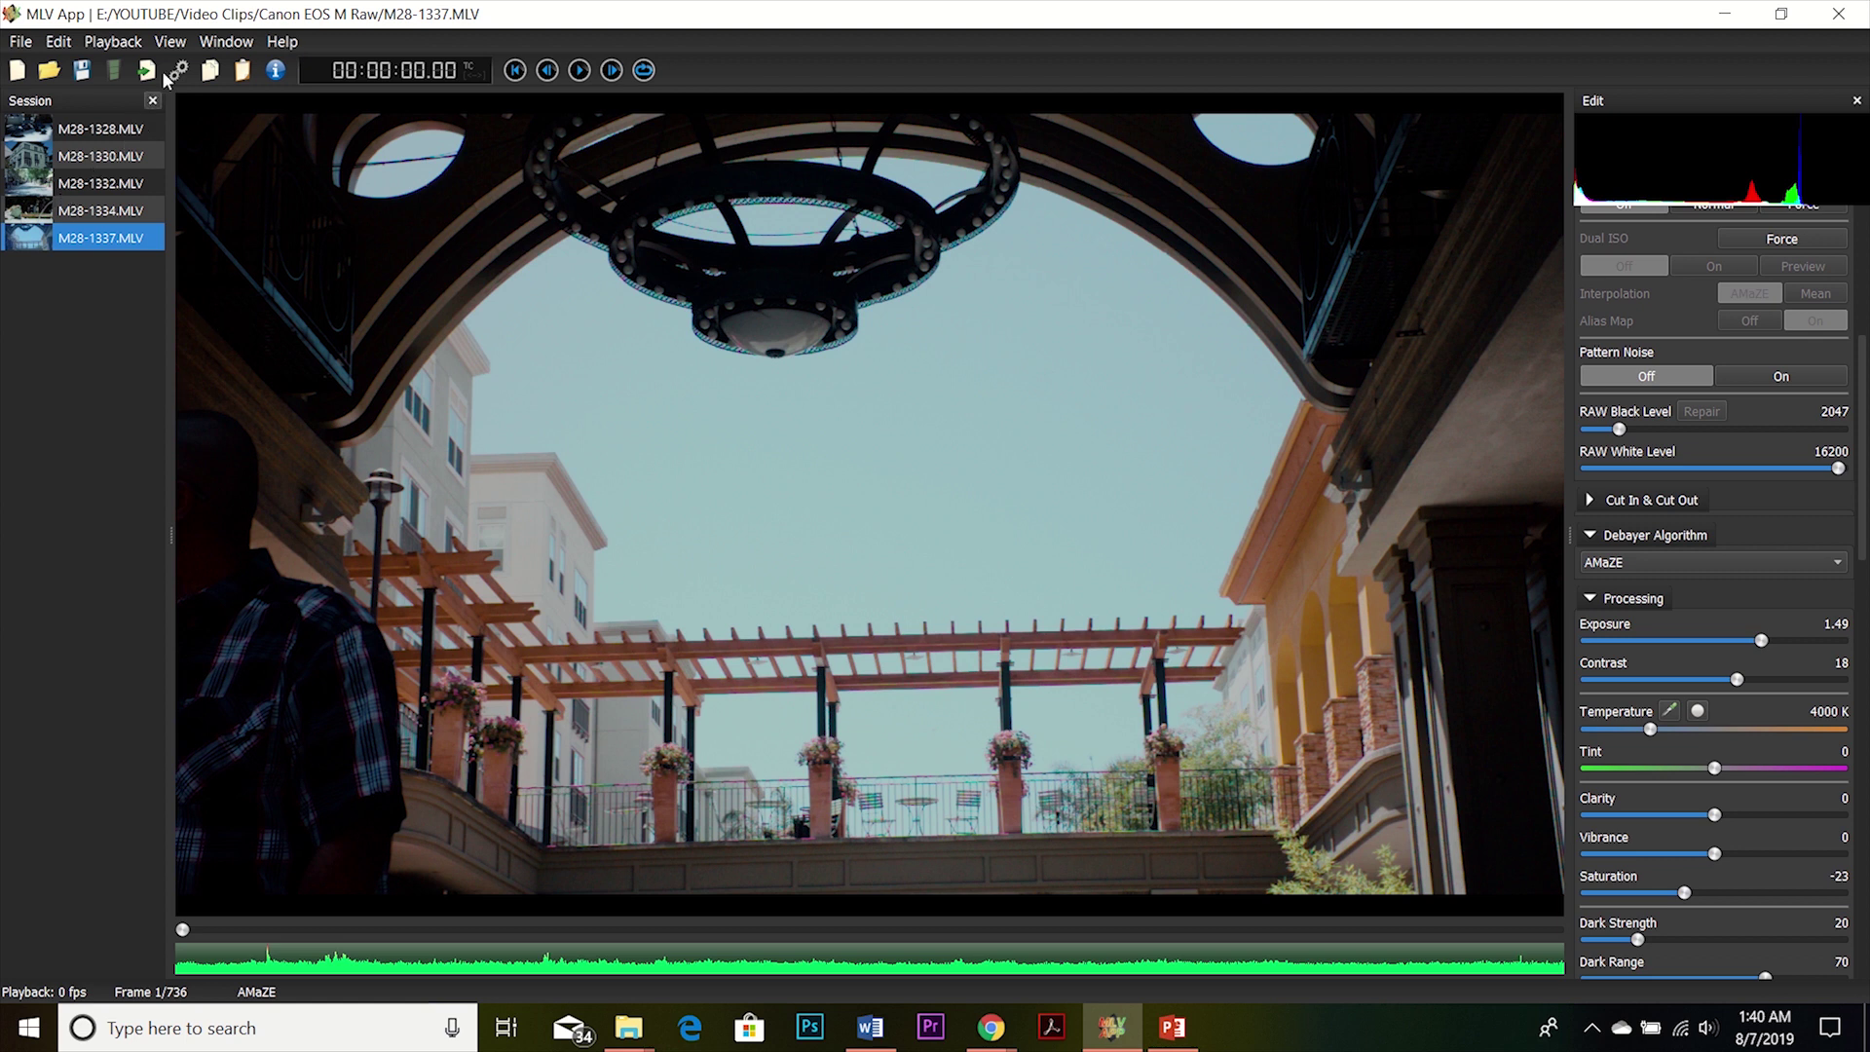
click(178, 71)
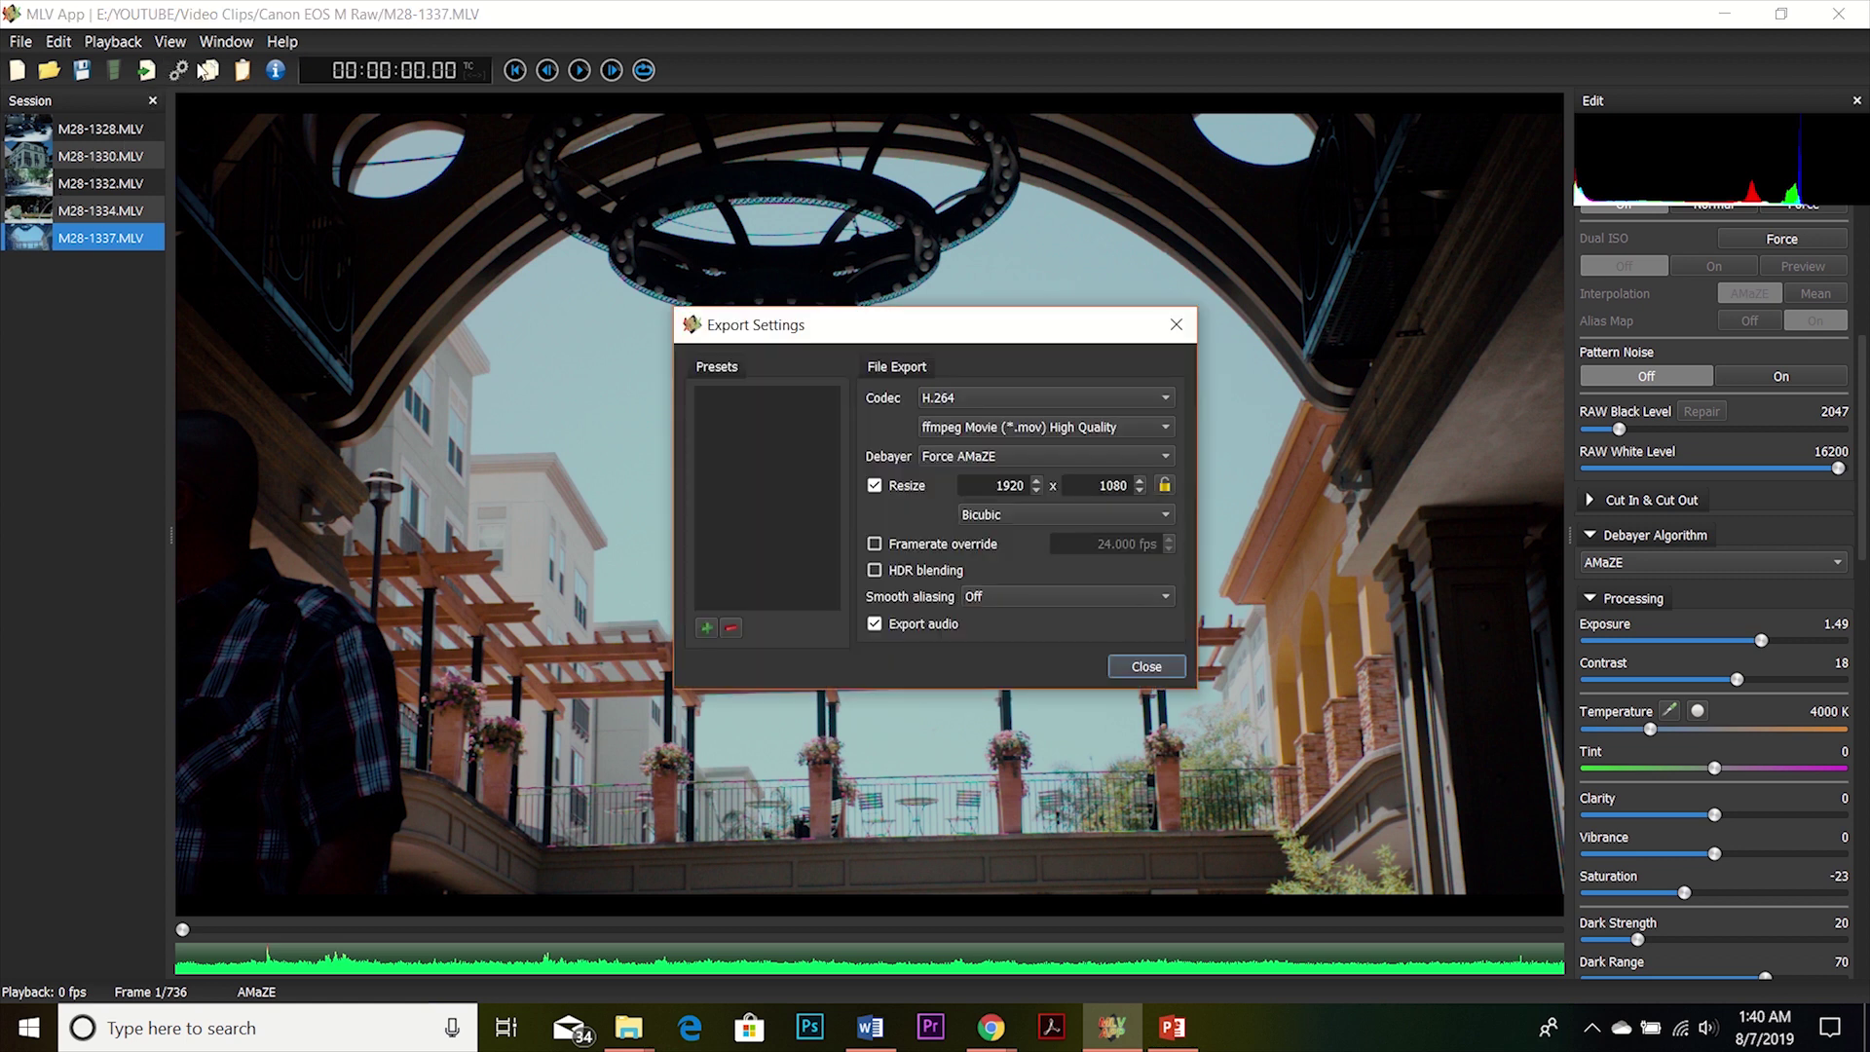